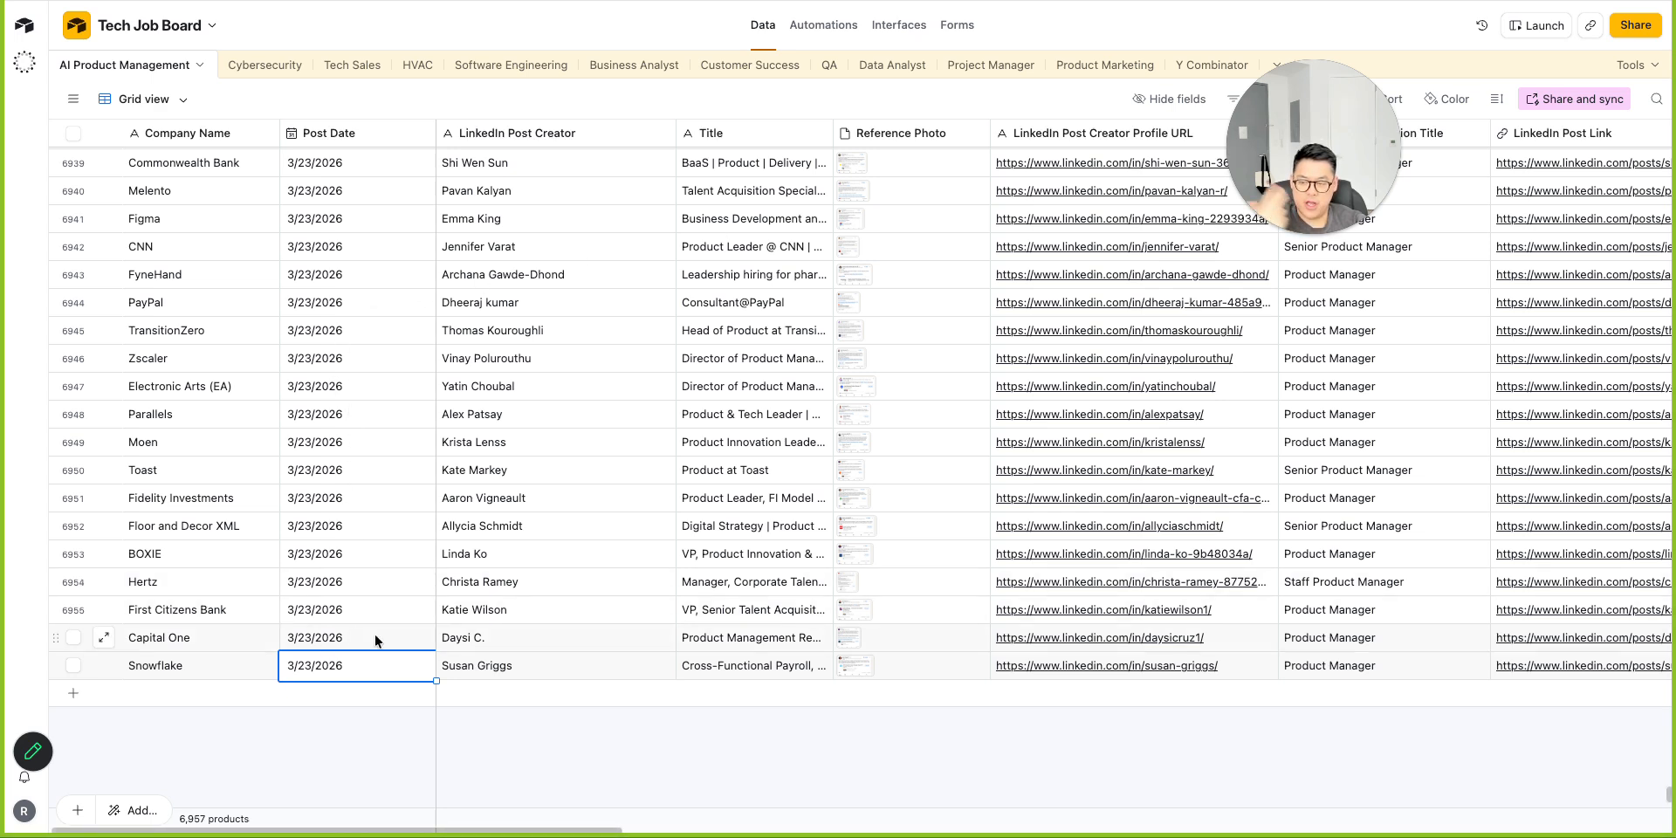
Open the LinkedIn profile URL of the poster in the Snowflake row of the AI Product Management table.
left_click(747, 667)
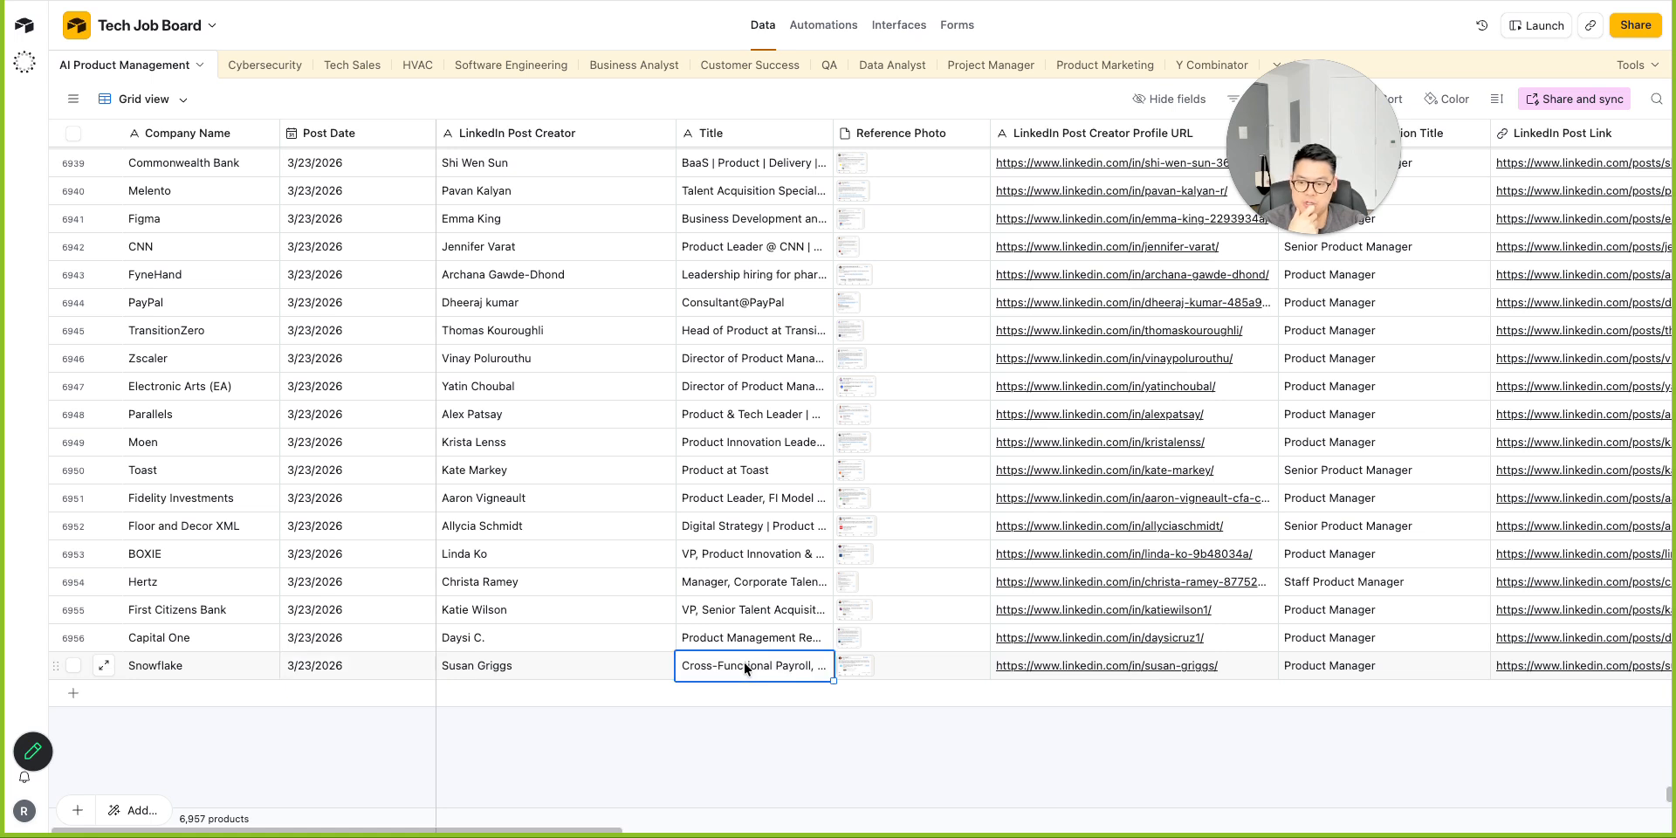
left_click(147, 665)
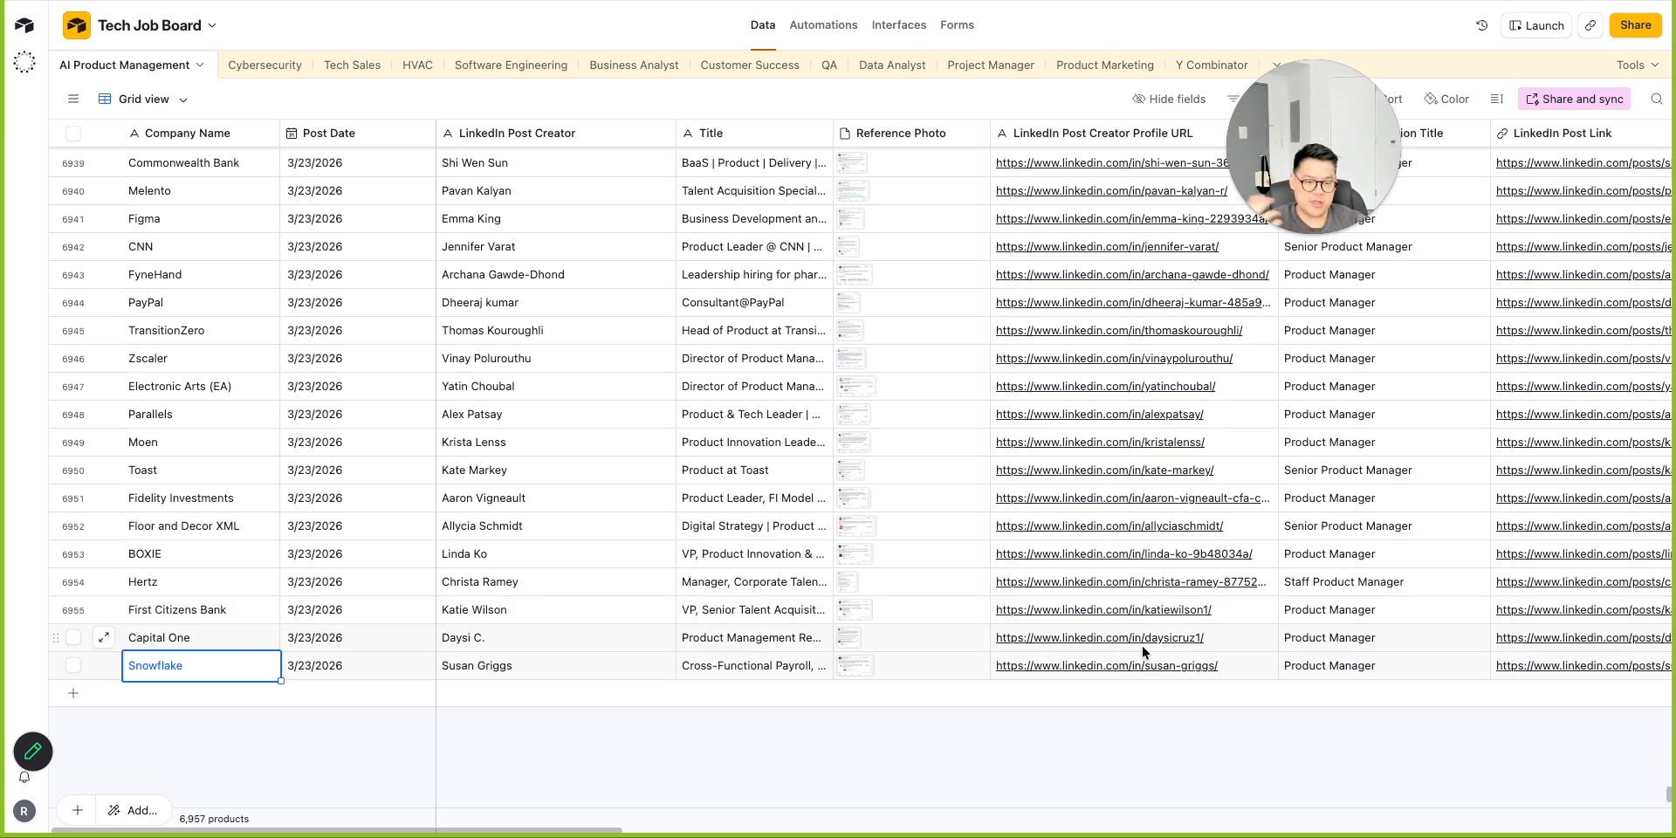
left_click(1063, 667)
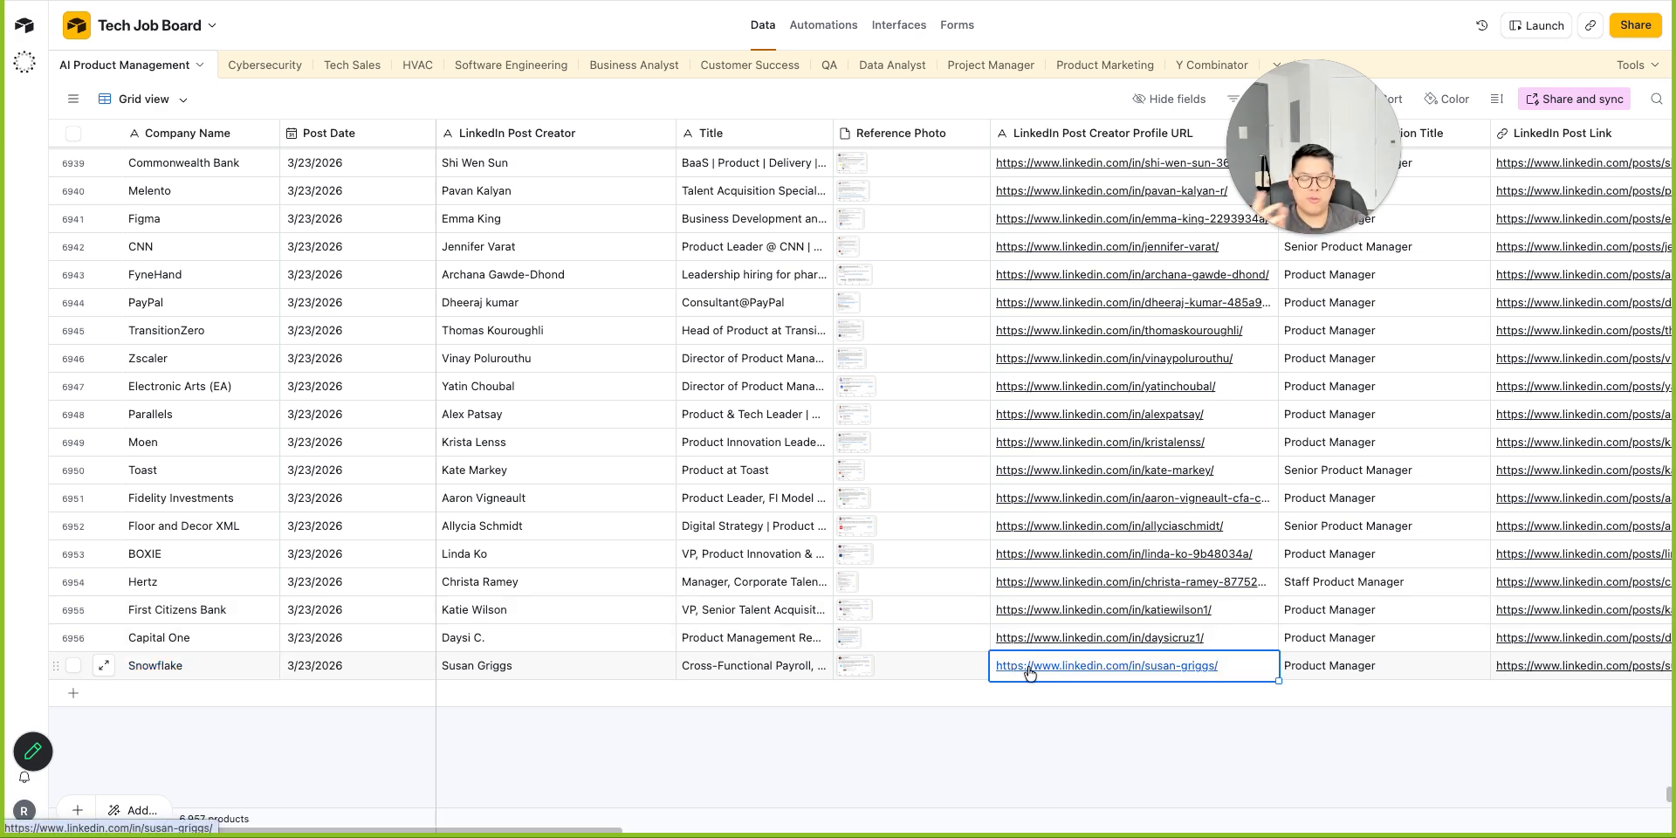
left_click(1032, 668)
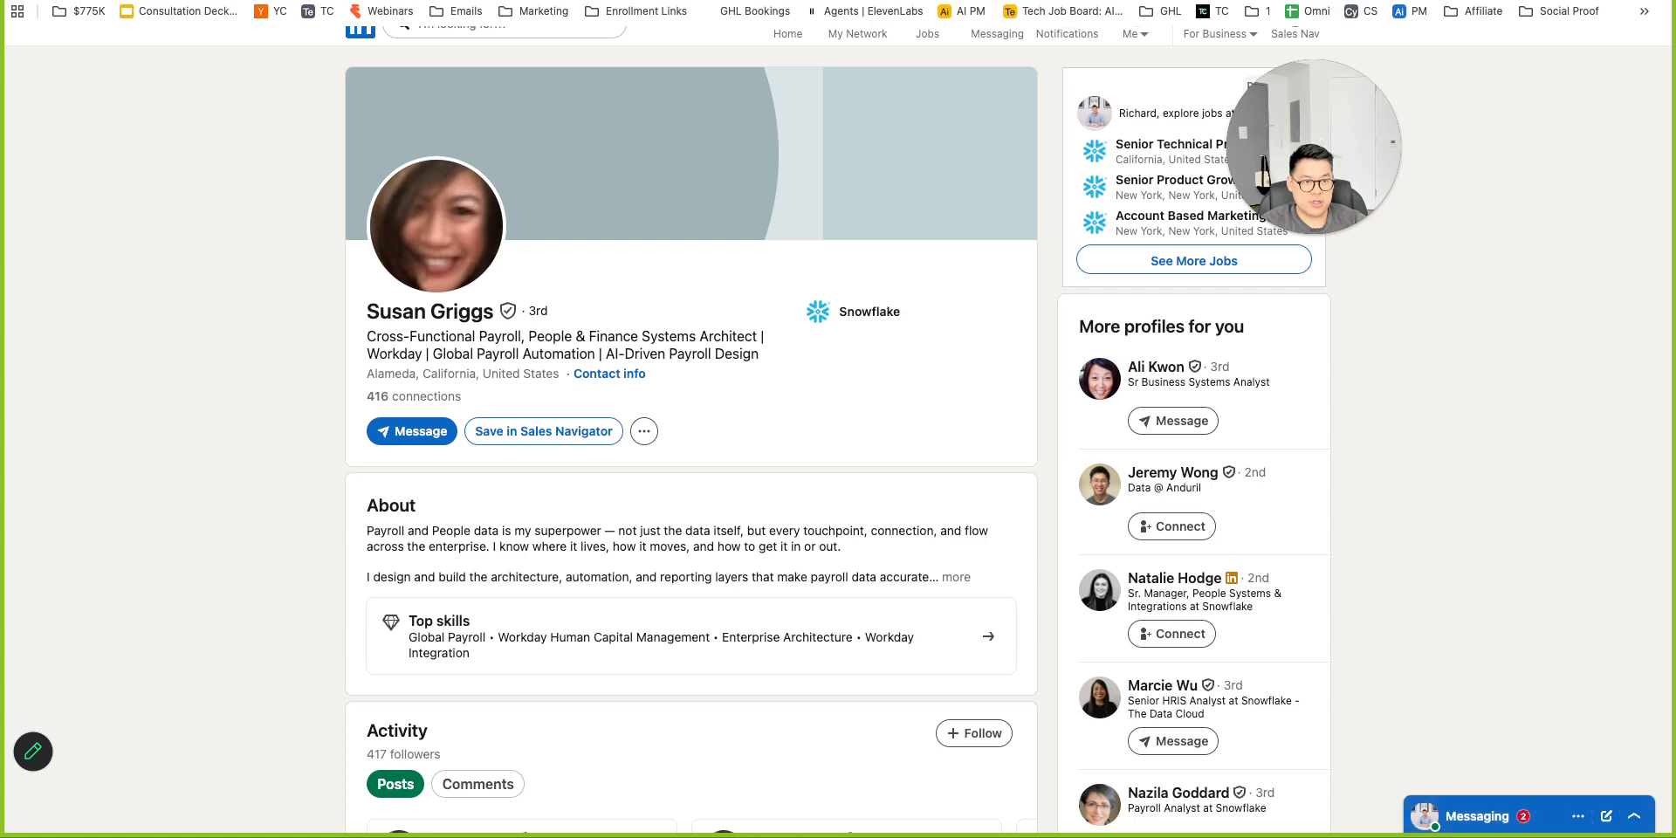
Return to the Tech Job Board and open the Snowflake row's LinkedIn Post Link.
left_click(646, 2)
scroll(1440, 644, "right", 3)
scroll(1440, 644, "up", 1)
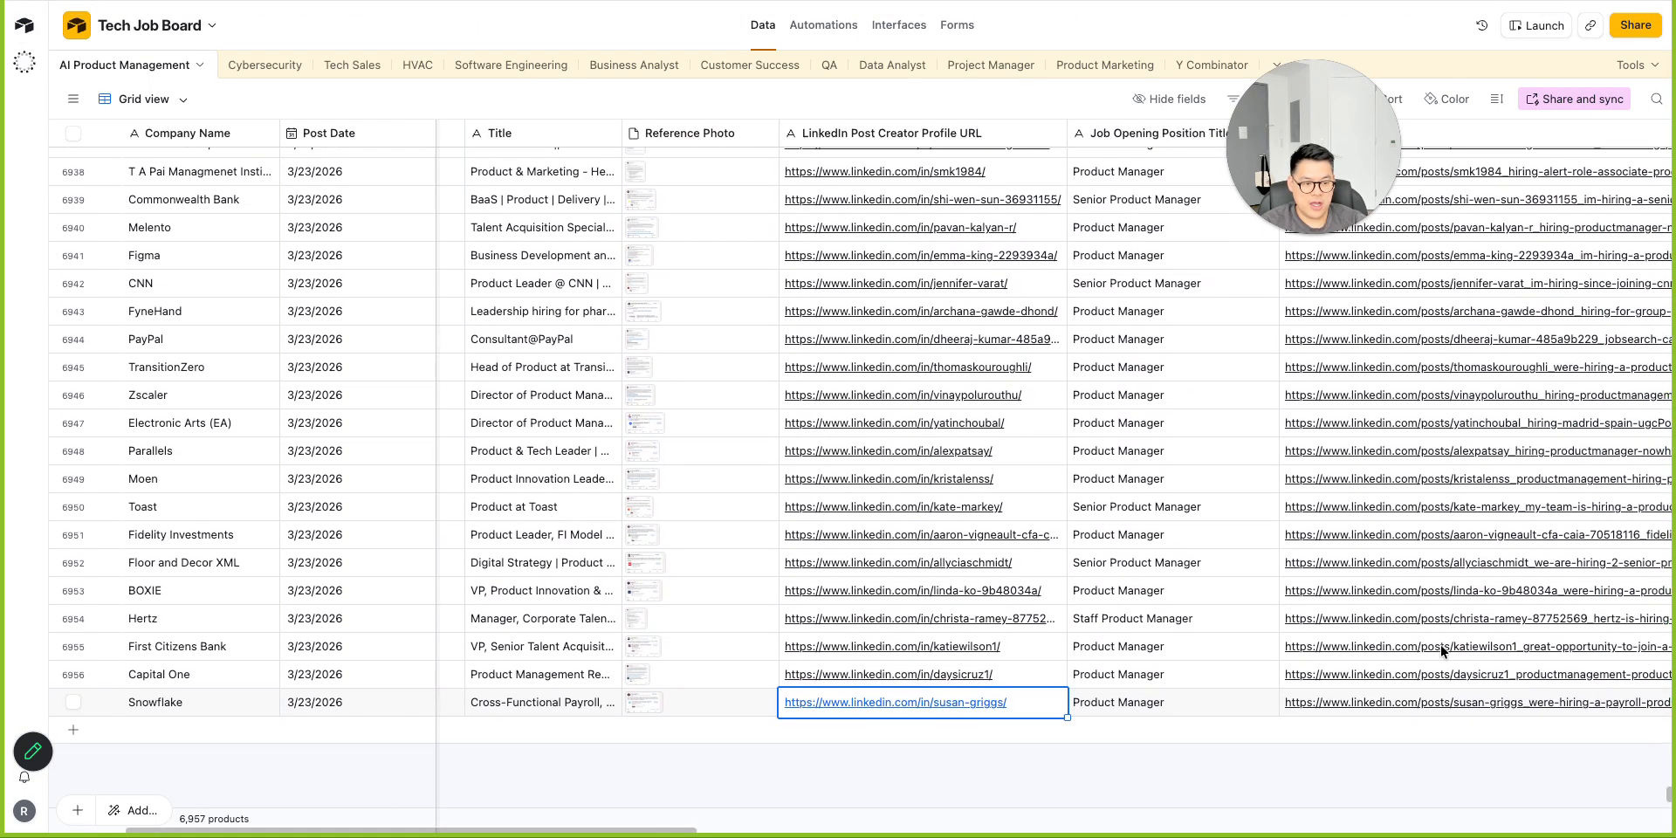
scroll(1382, 703, "right", 2)
scroll(1382, 703, "down", 1)
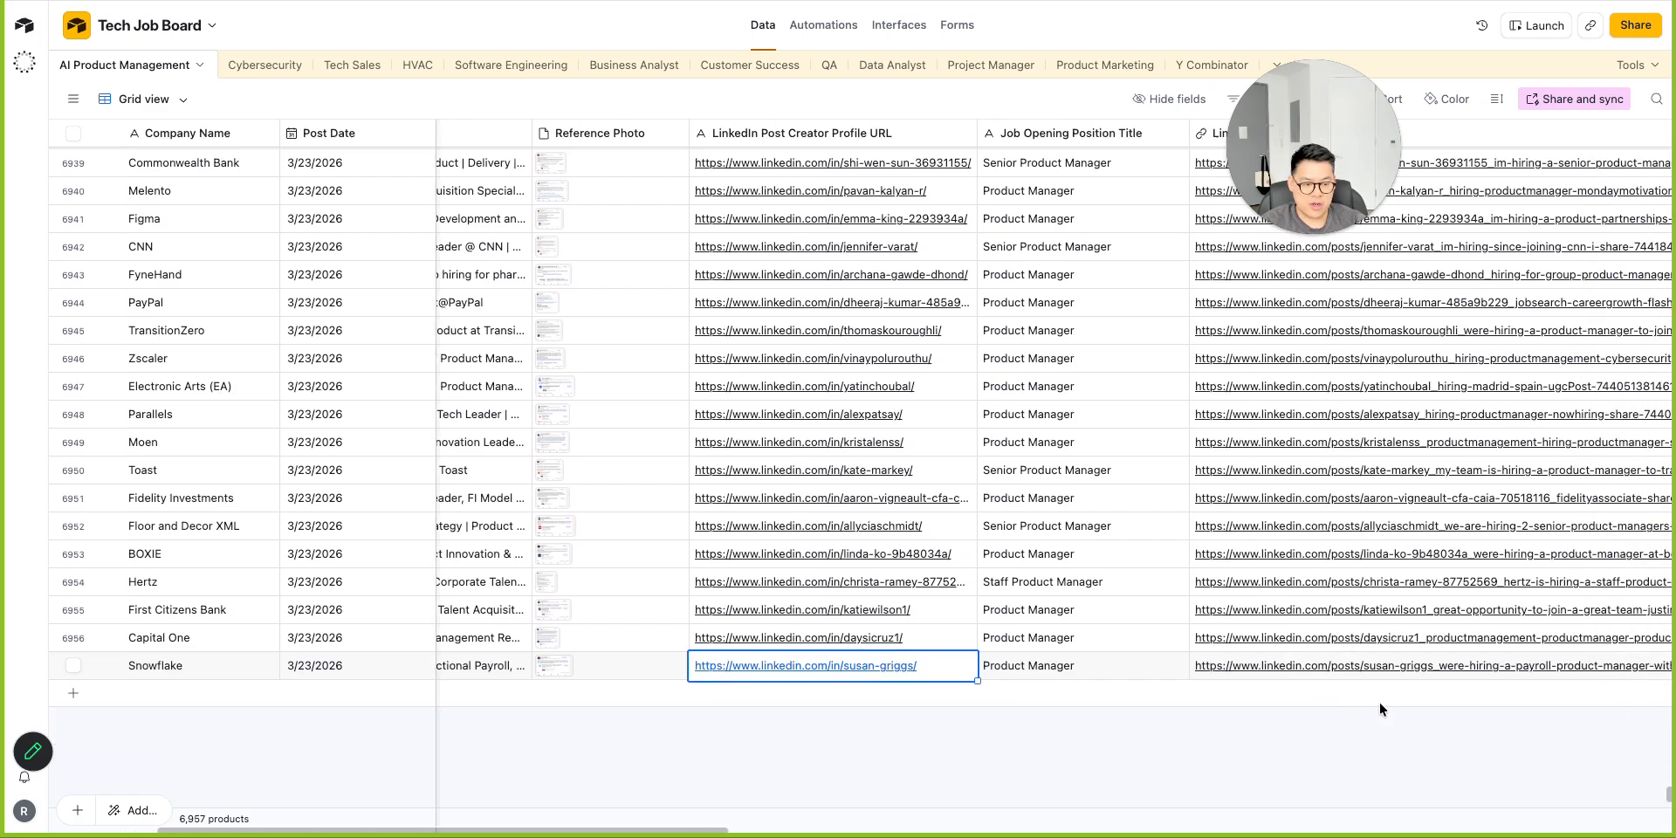
left_click(1300, 645)
double_click(1243, 670)
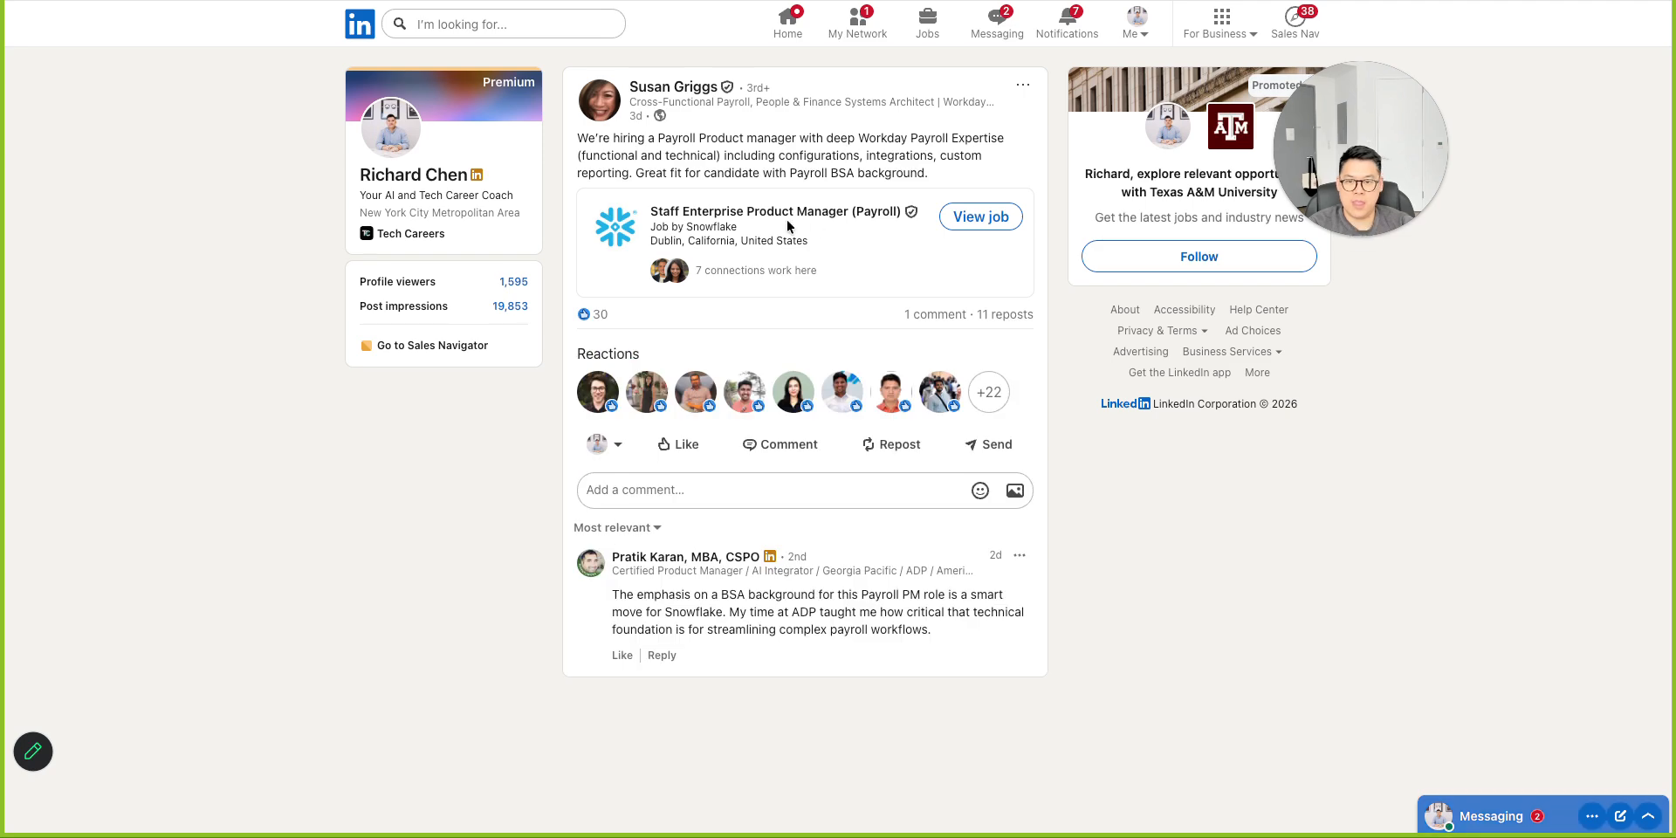
Open the Staff Enterprise Product Manager (Payroll) job from the post and follow its Apply link.
left_click(683, 228)
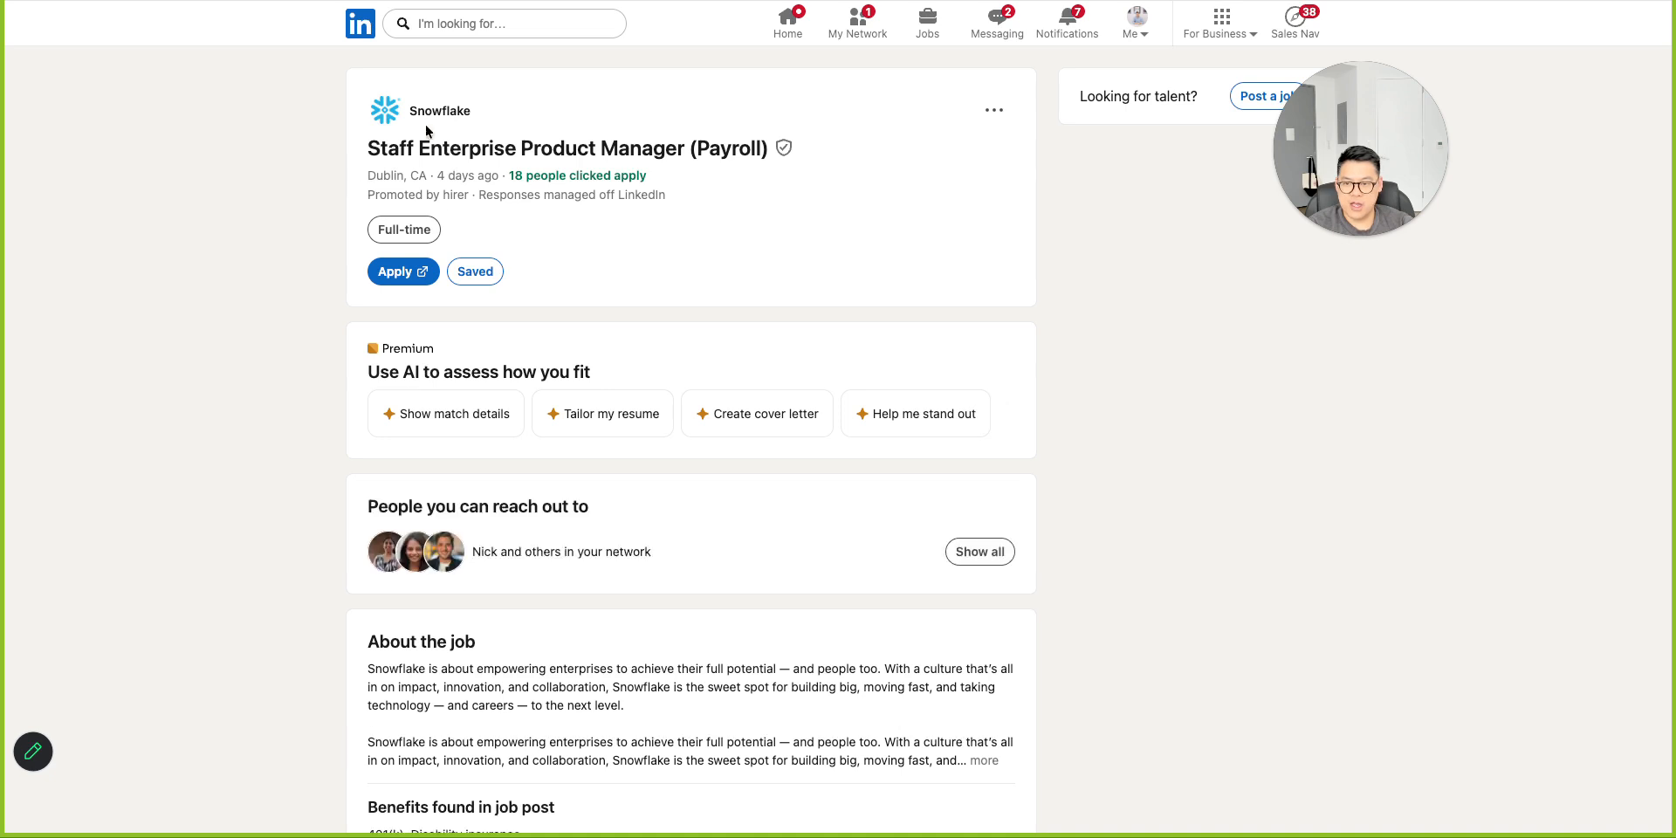
left_click(414, 276)
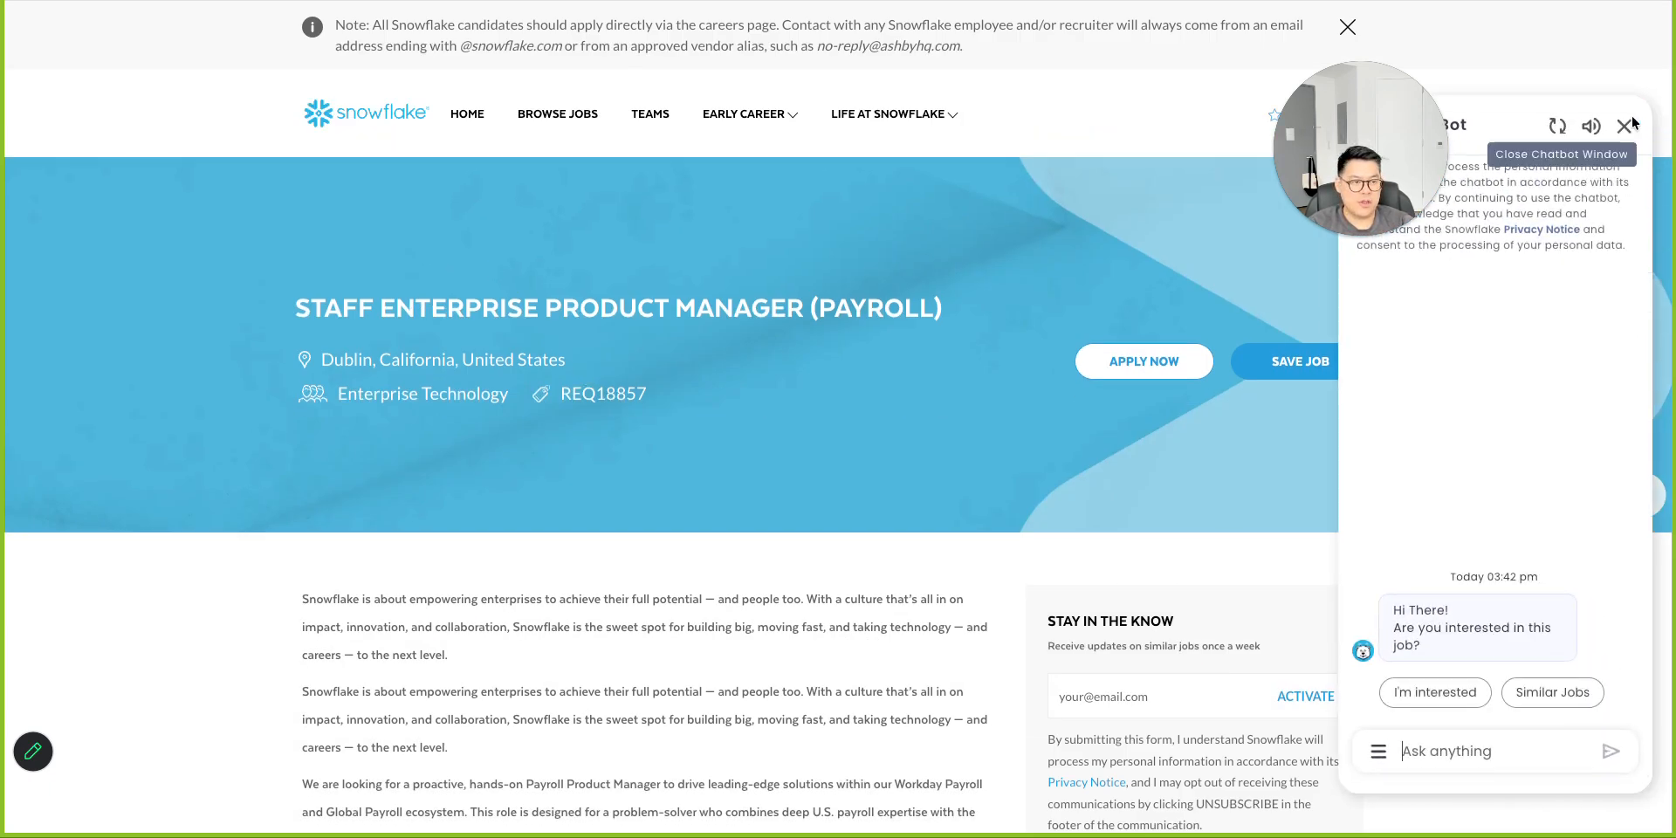
Close the chatbot window, read through the job description and choose Apply Now.
left_click(1623, 126)
scroll(810, 476, "down", 20)
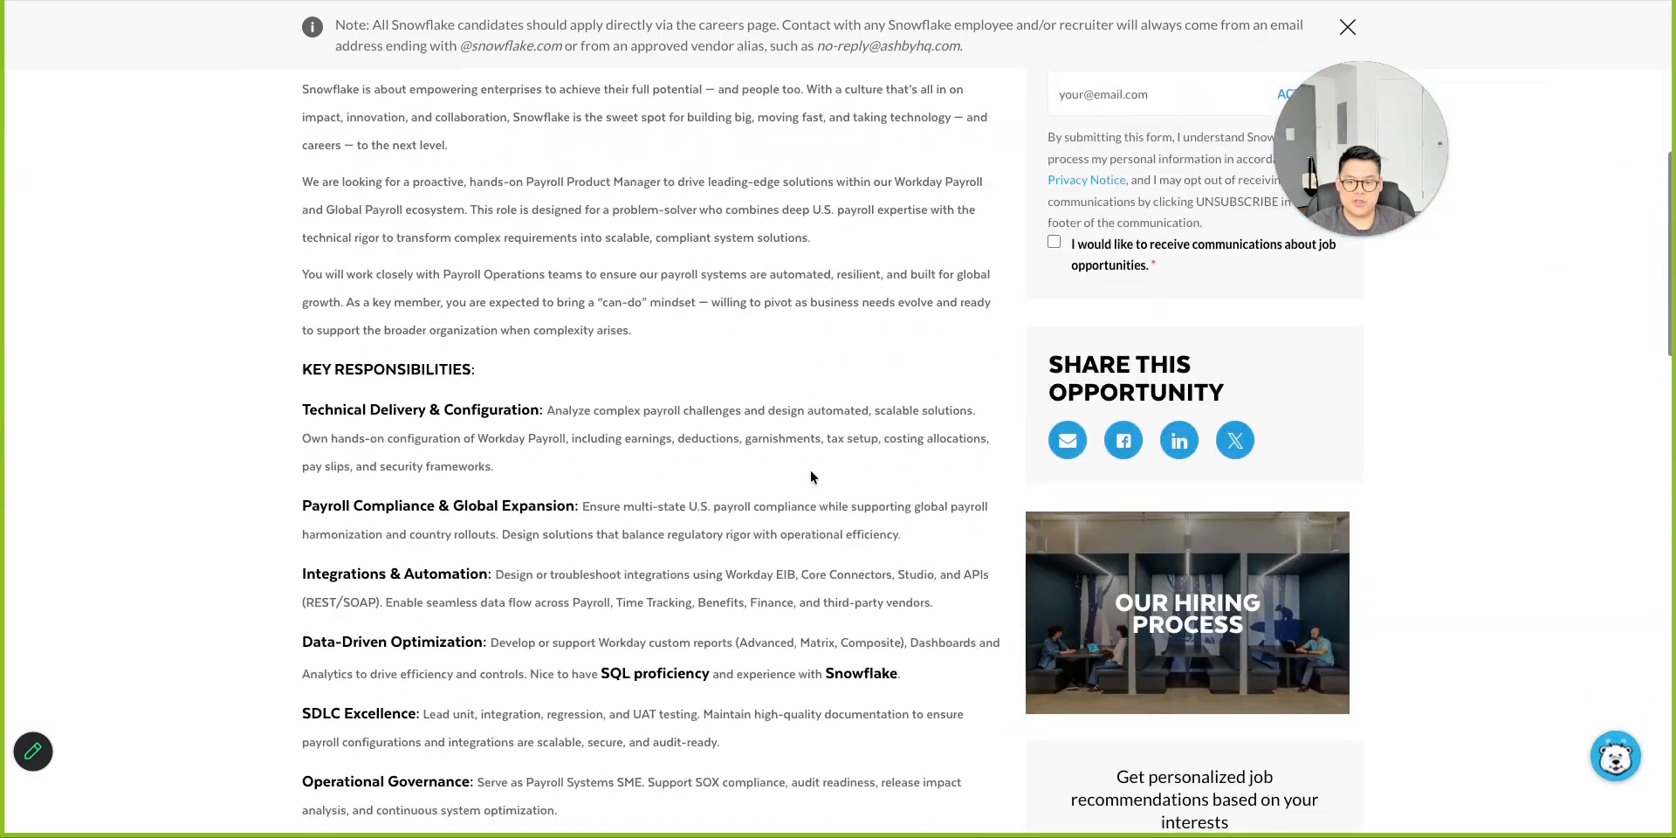
scroll(803, 476, "up", 5)
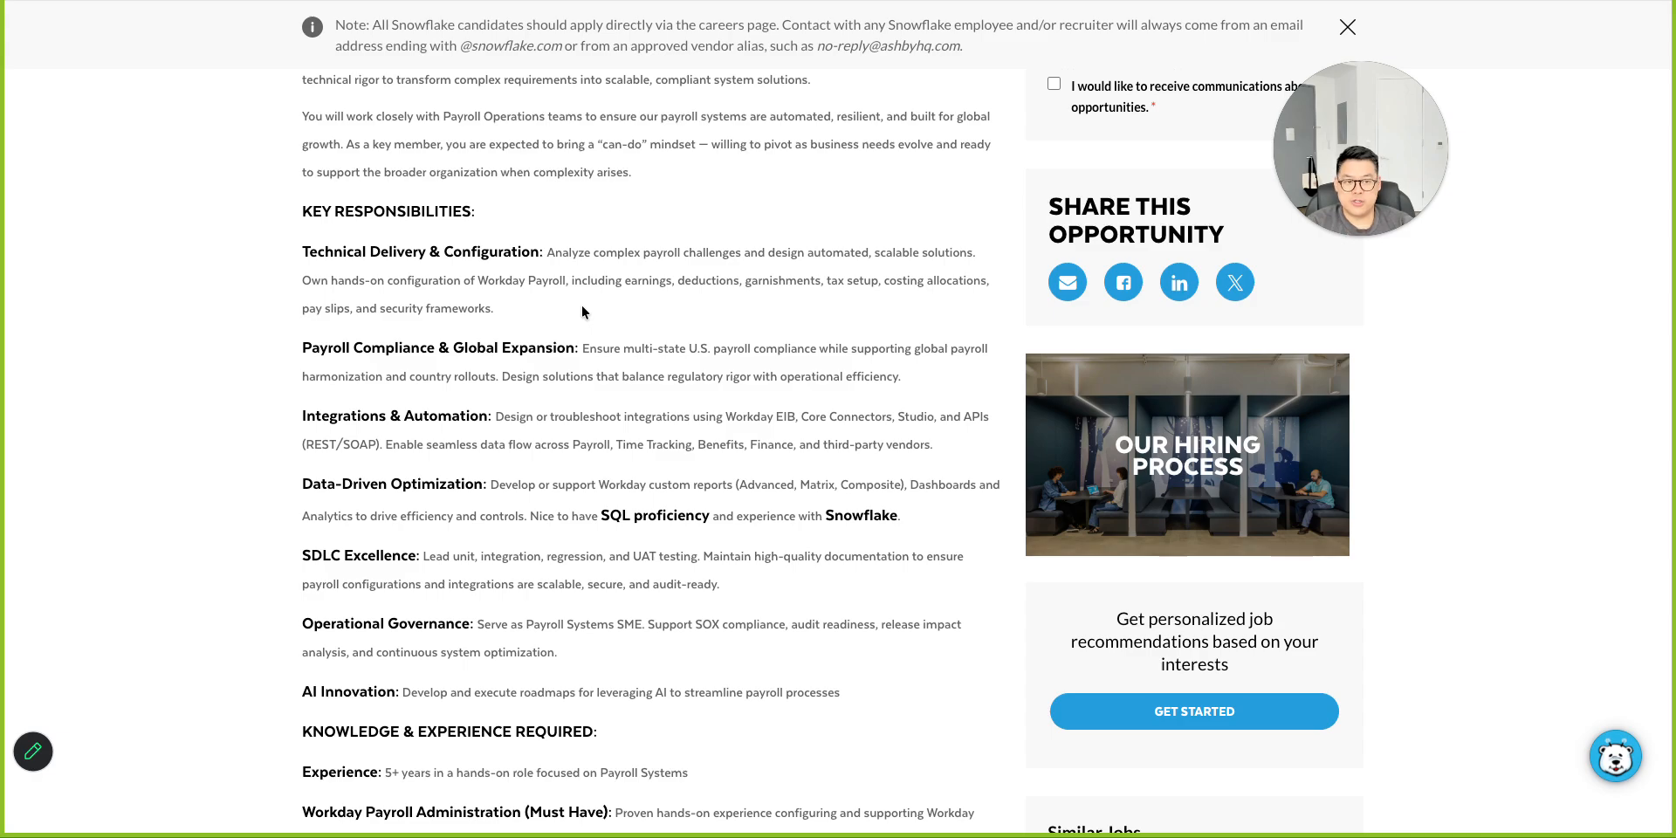
scroll(582, 306, "down", 20)
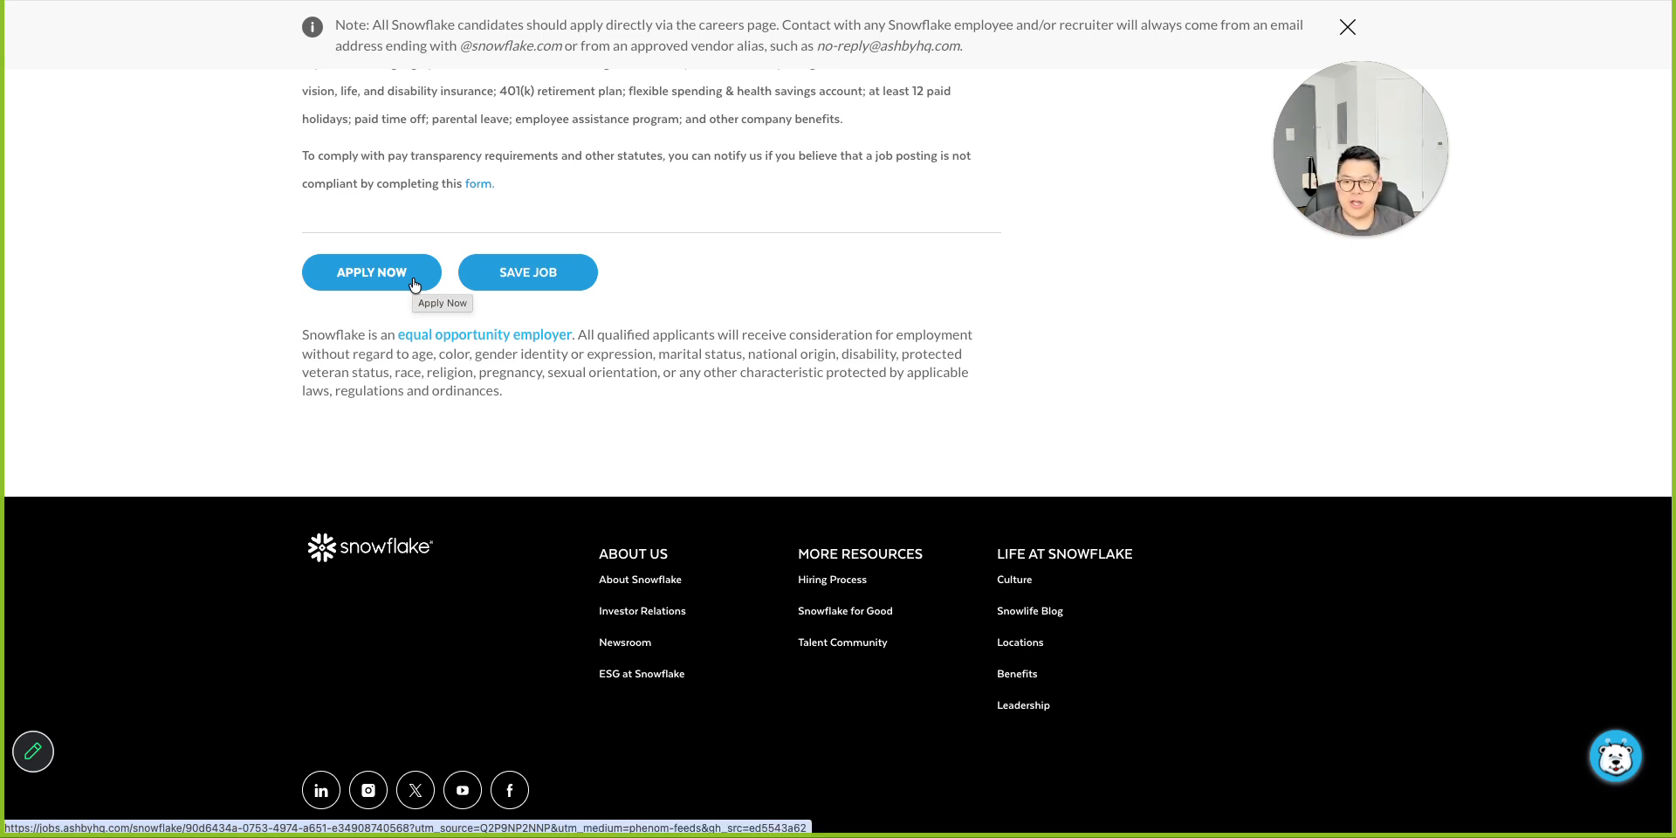
left_click(413, 283)
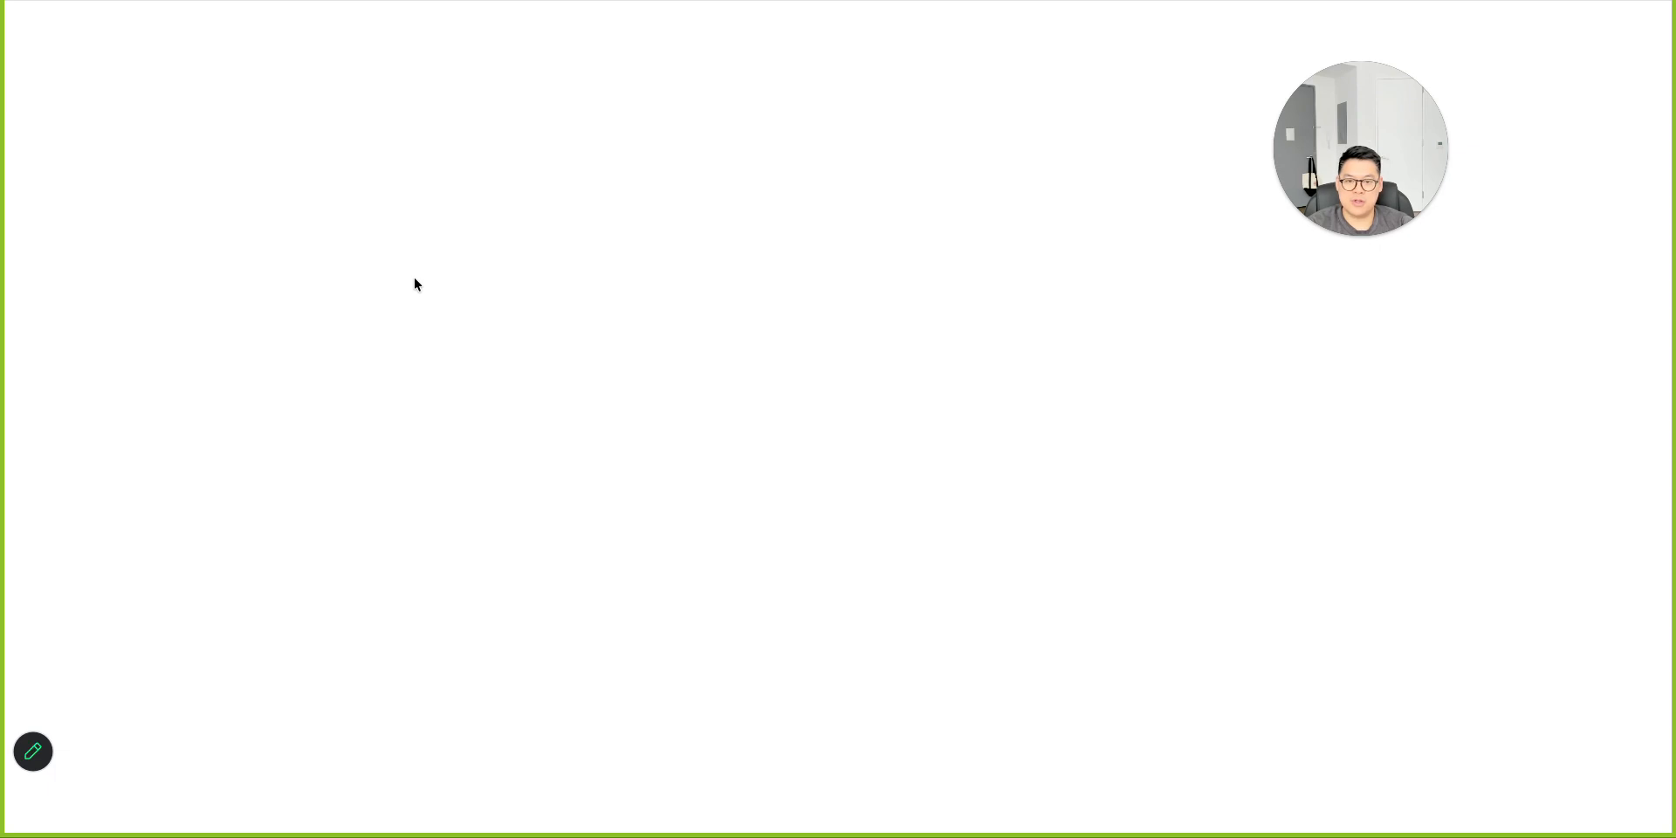
Scroll to the end of the job posting and open the application form with Apply for this job.
scroll(838, 407, "down", 5)
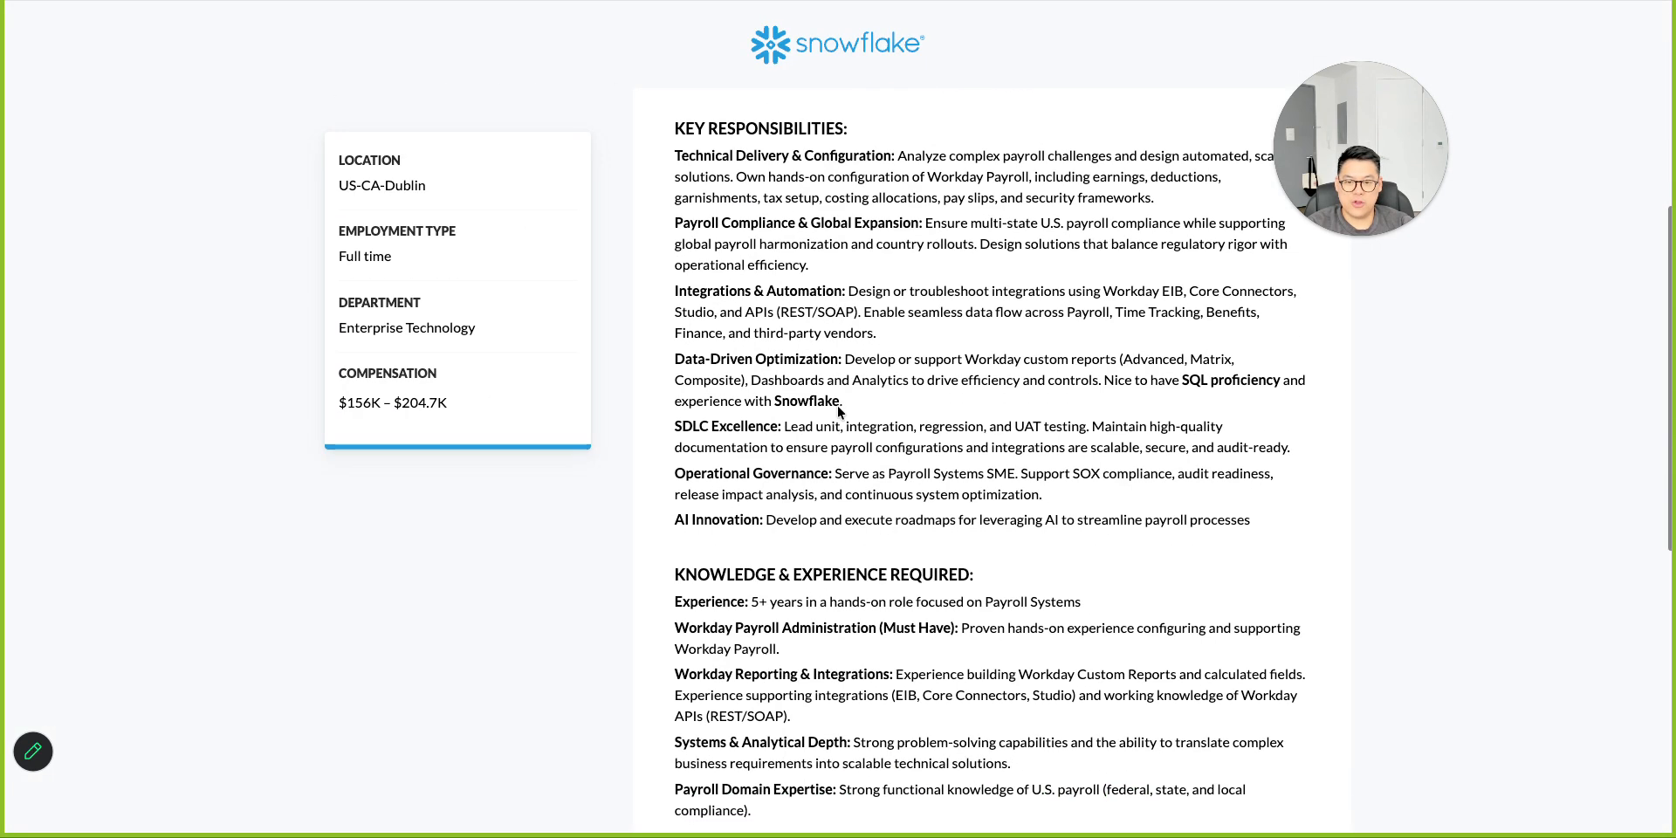
scroll(838, 407, "down", 8)
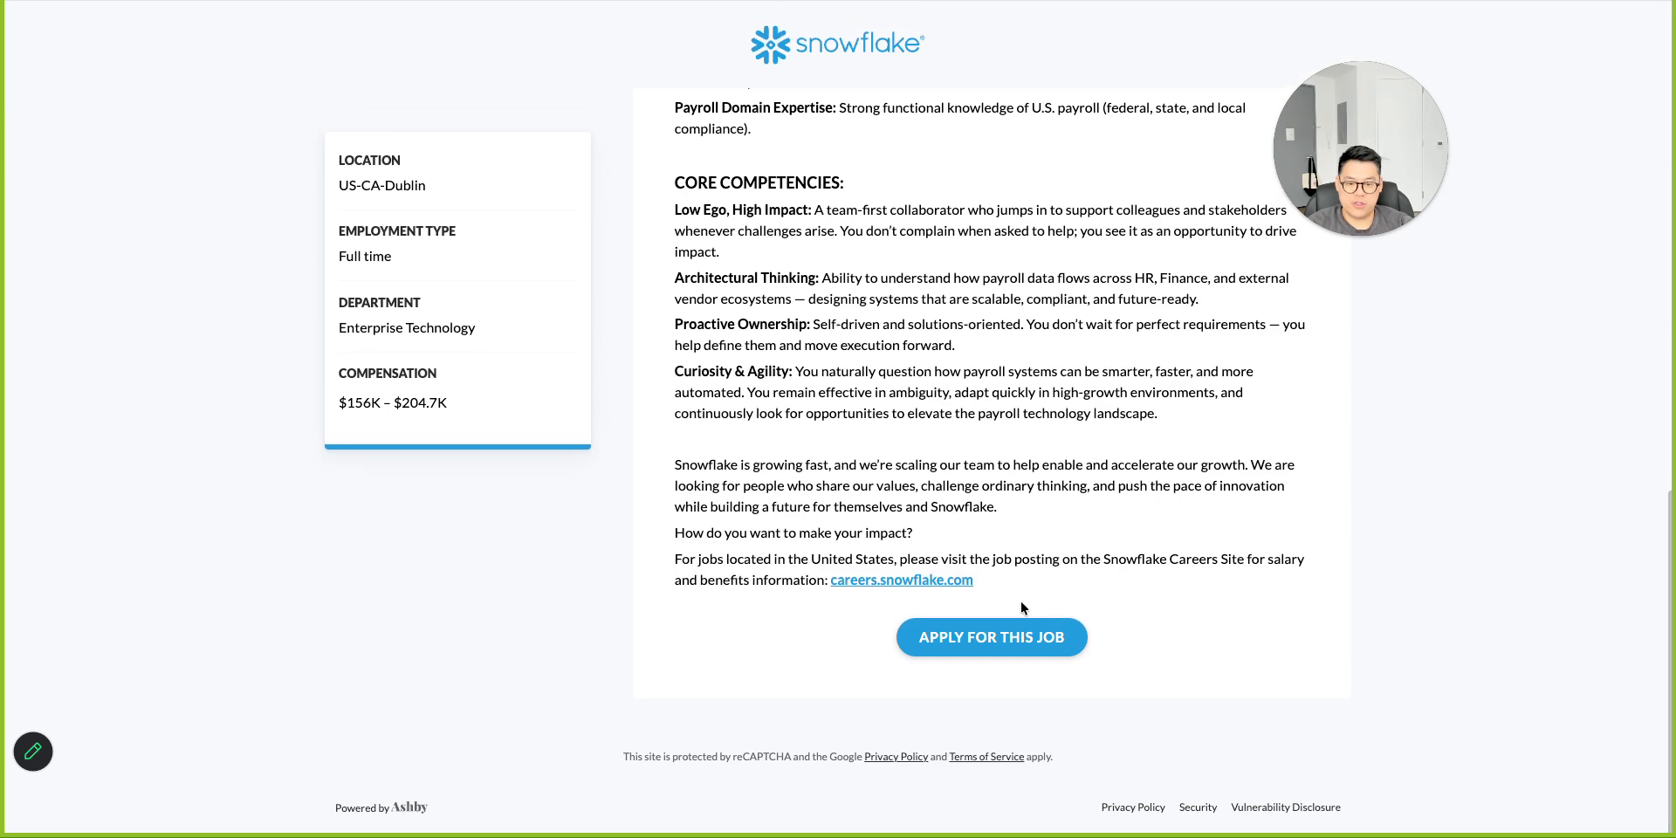
left_click(995, 636)
Scroll through the application form to review its questions and voluntary disclosure sections.
scroll(862, 568, "down", 2)
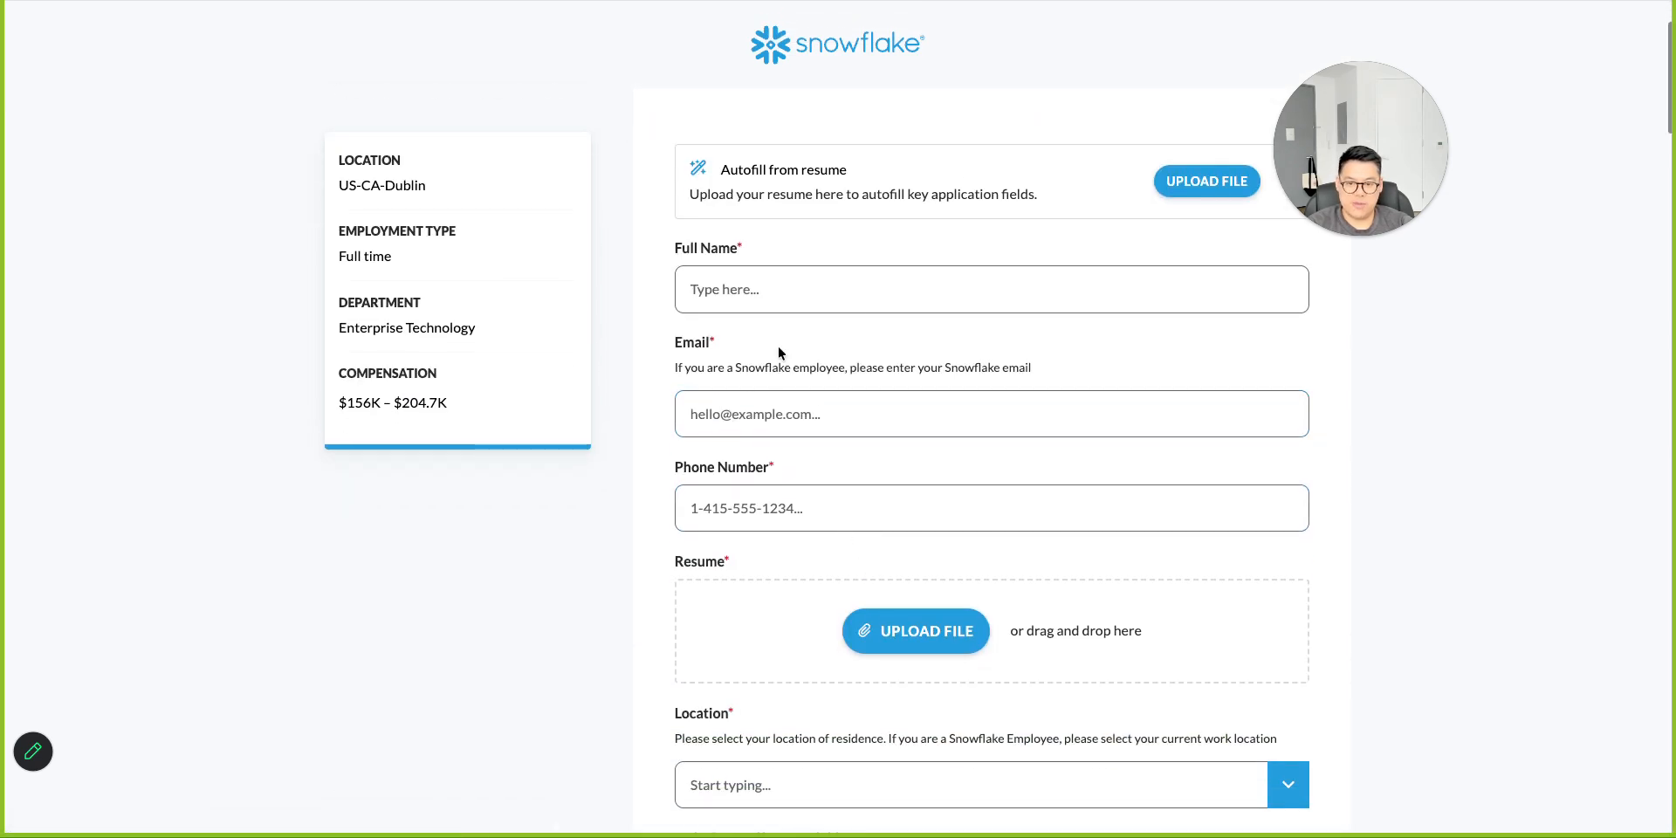
scroll(971, 350, "down", 4)
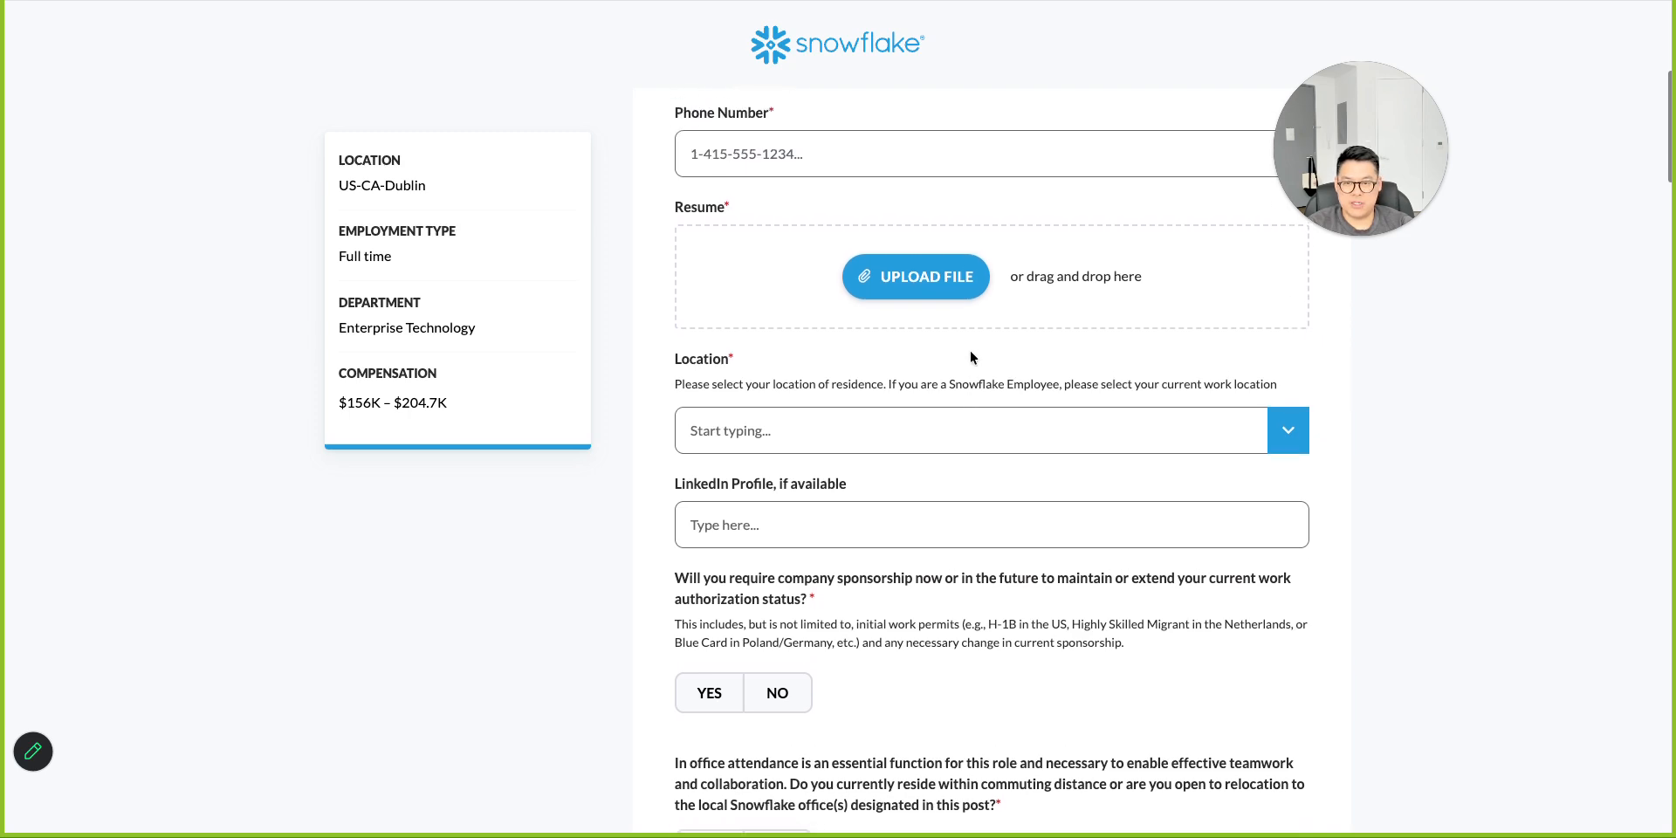
scroll(929, 397, "down", 3)
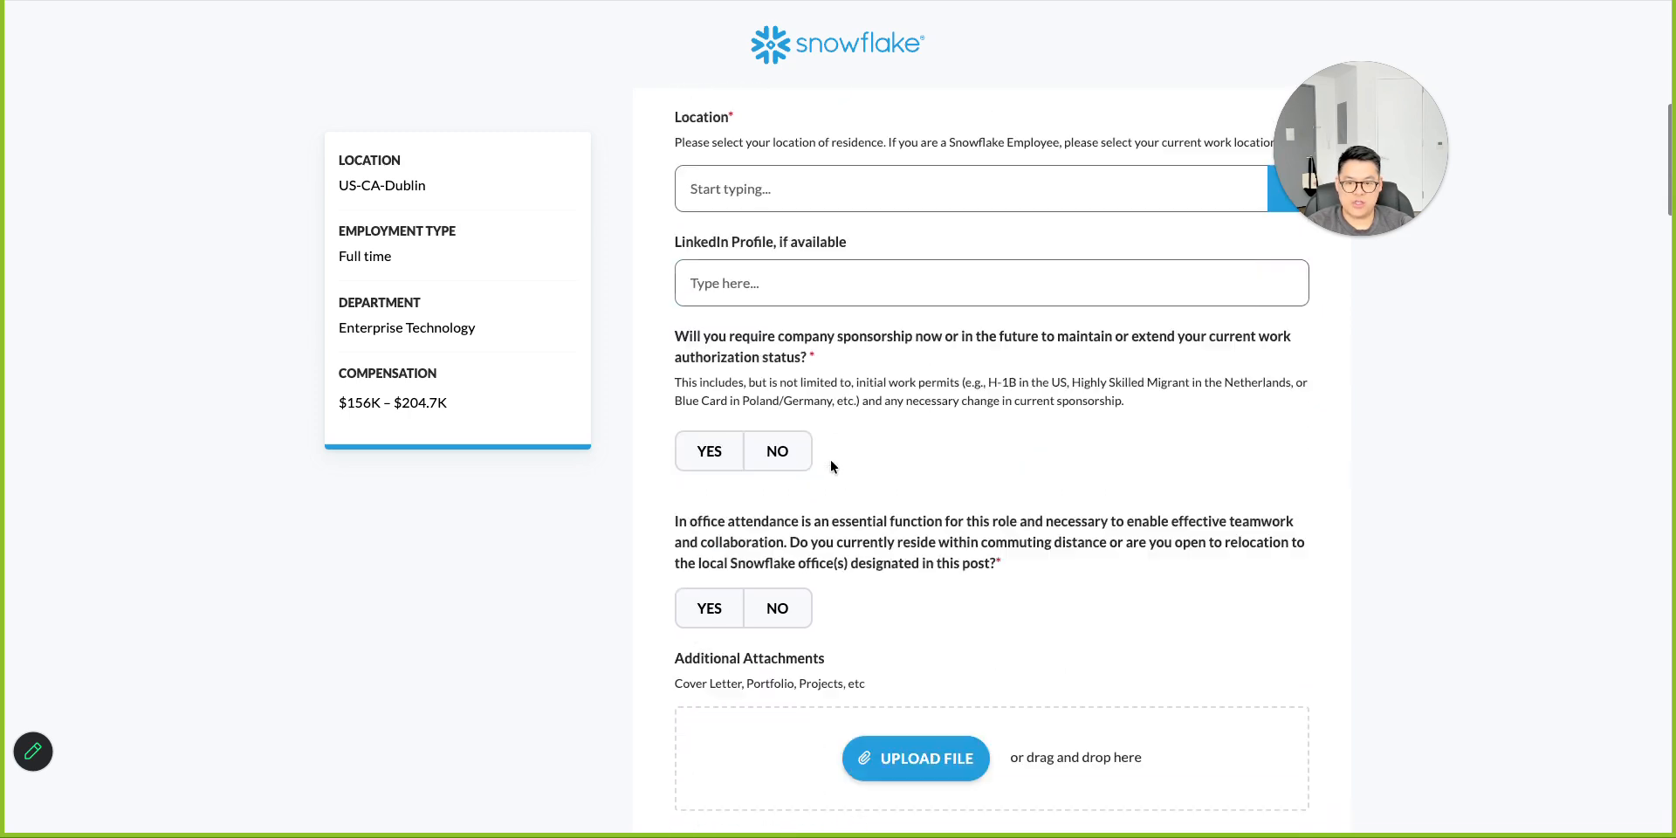
scroll(830, 459, "down", 9)
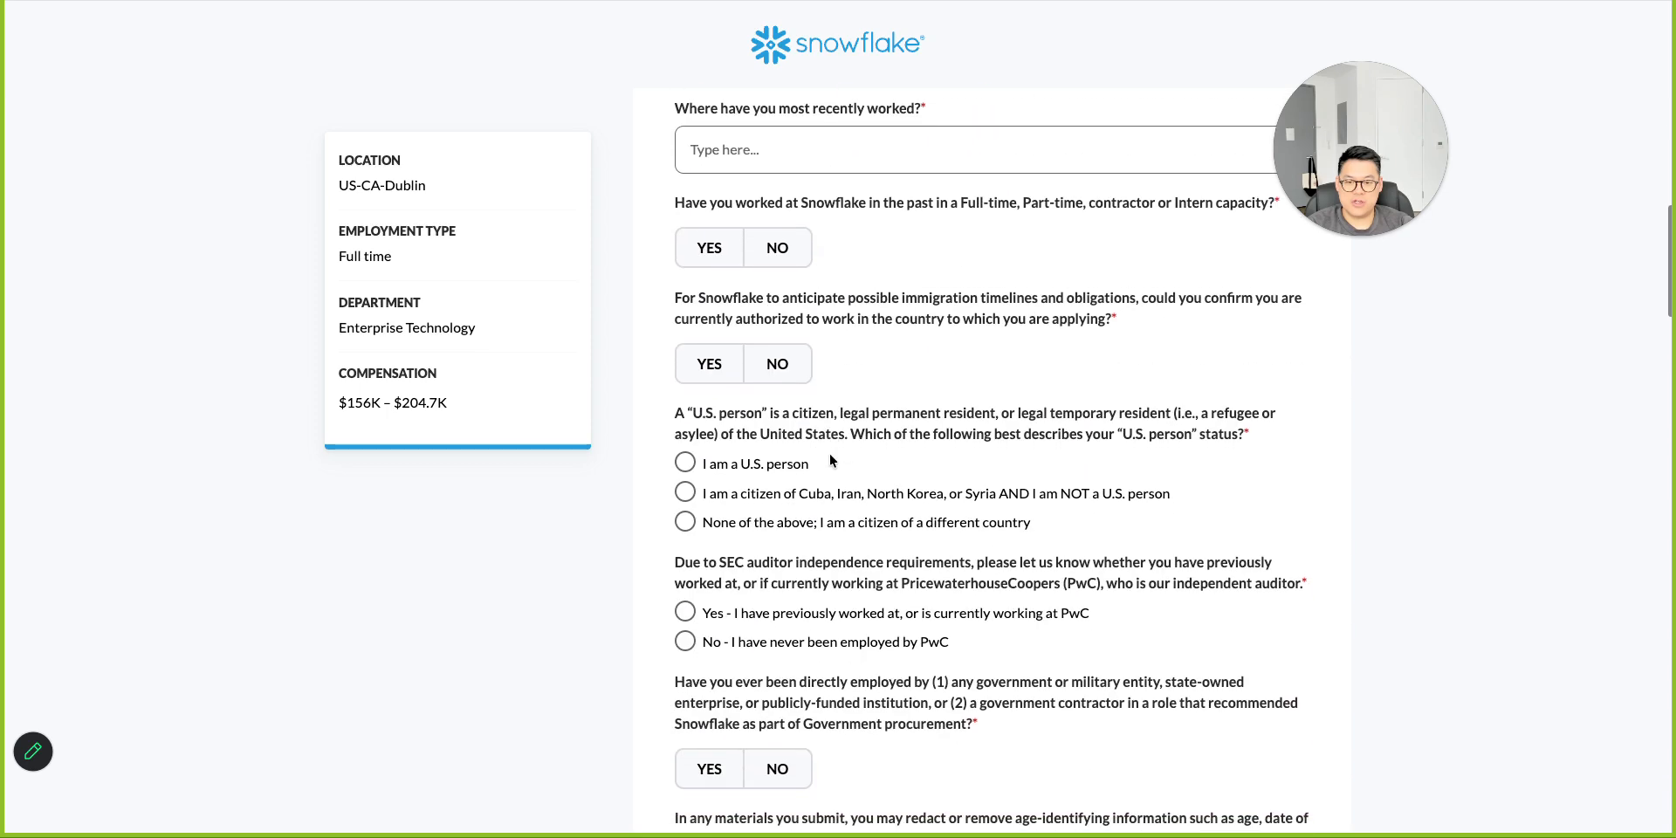
scroll(830, 461, "down", 1)
double_click(746, 276)
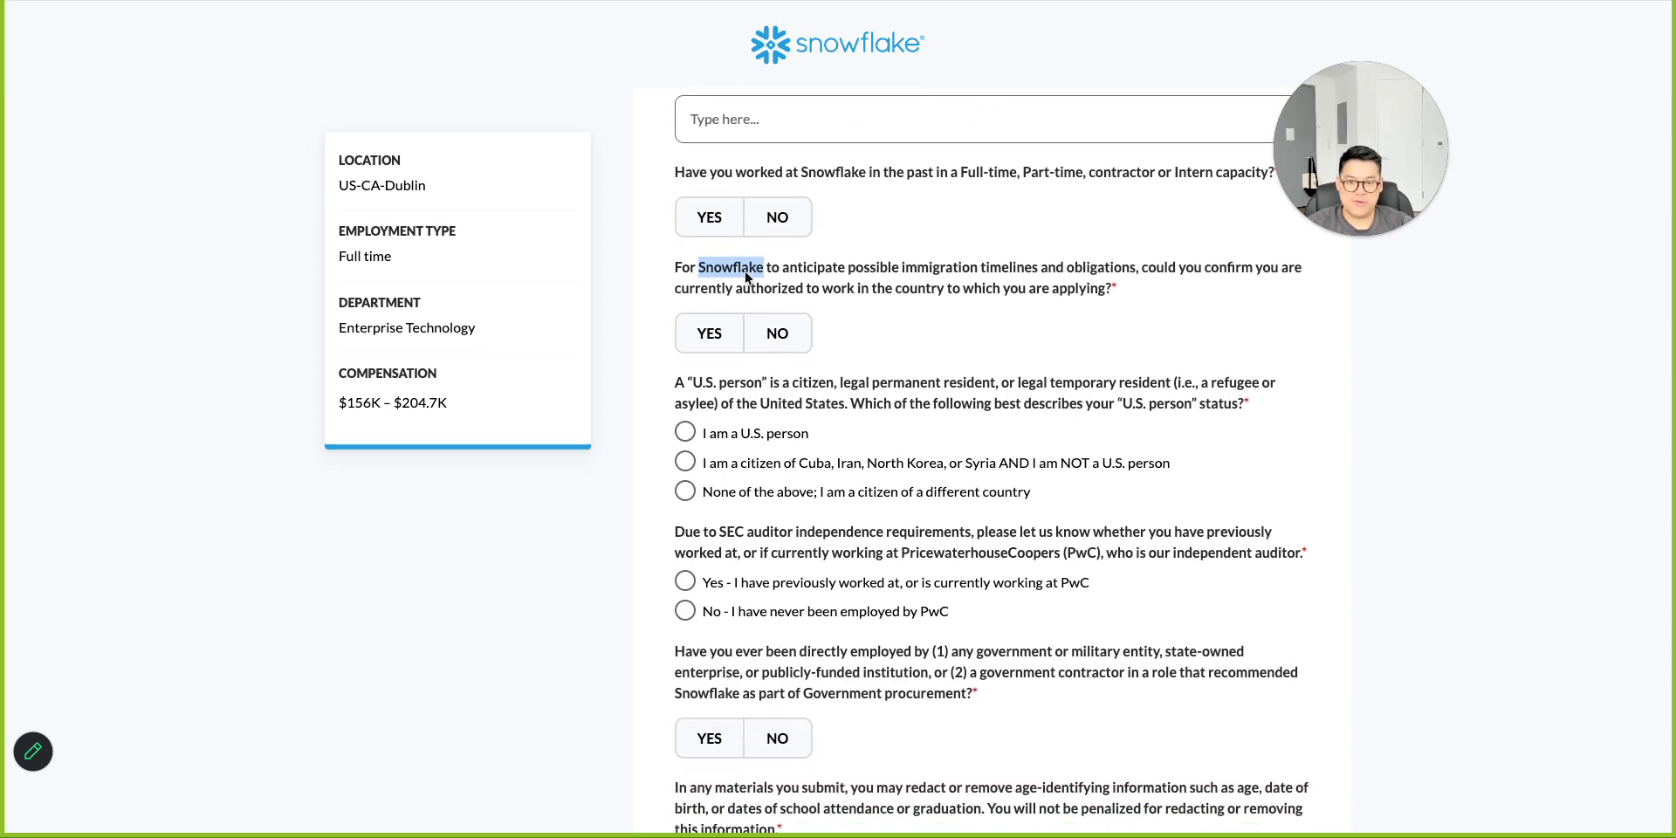
triple_click(747, 276)
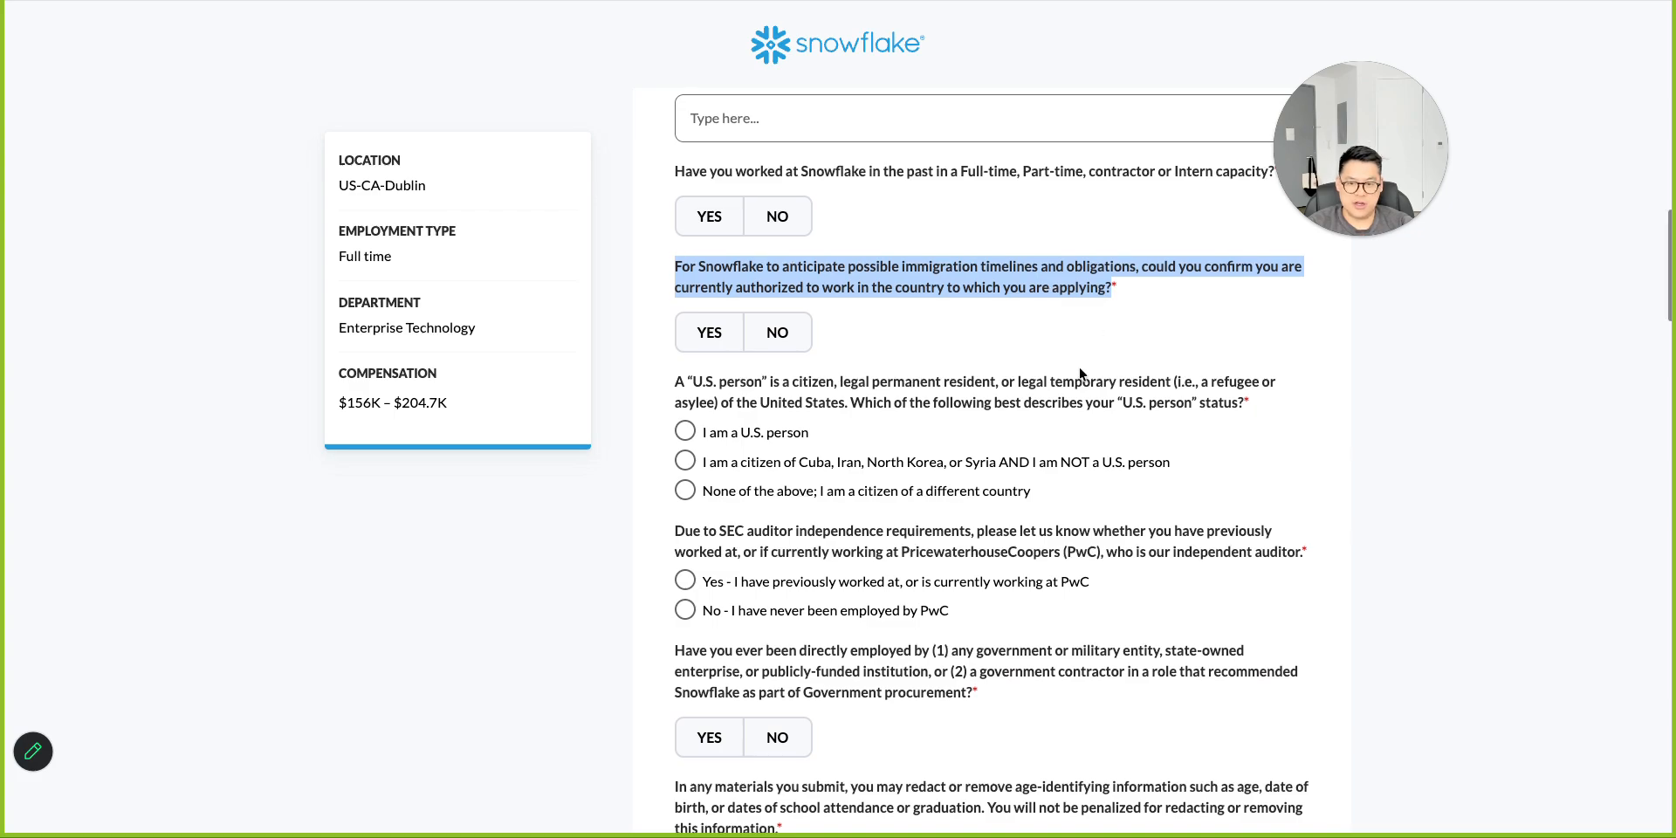
scroll(1080, 374, "down", 20)
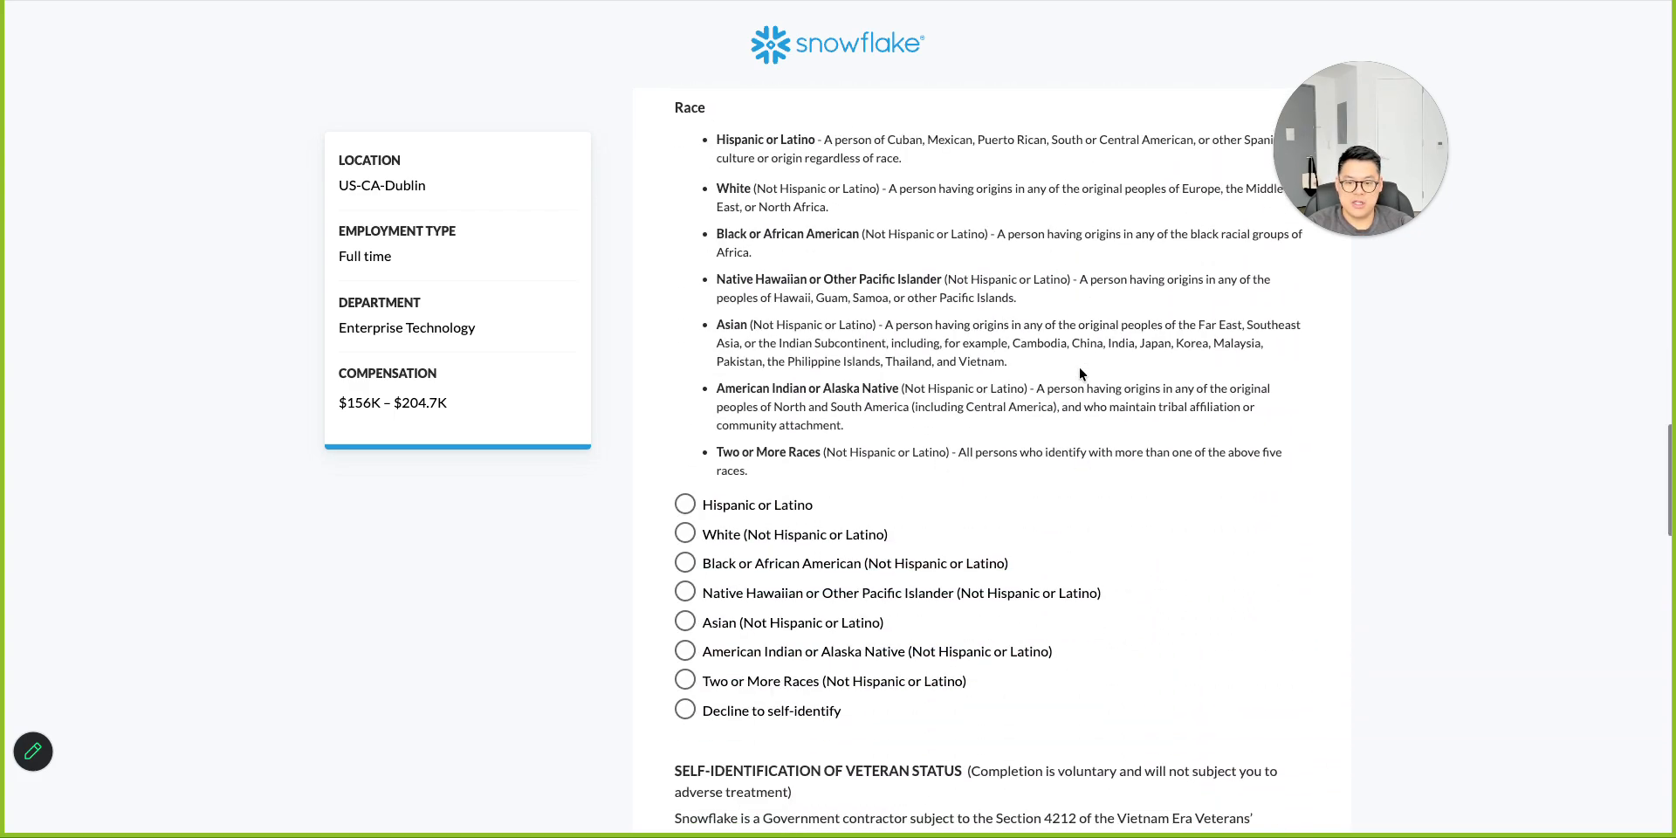
scroll(1079, 374, "down", 15)
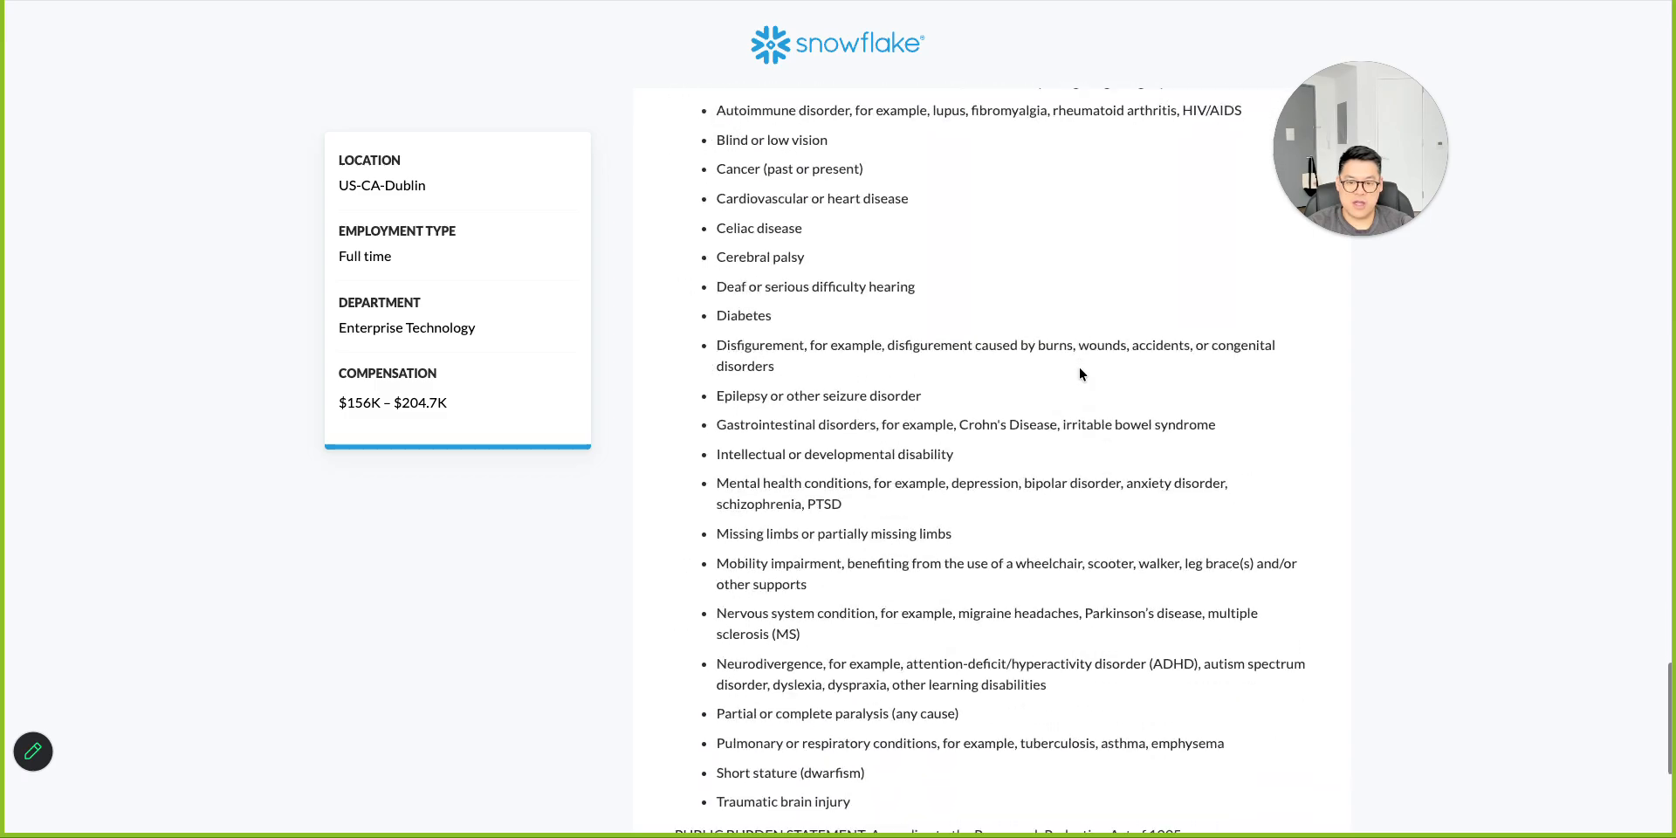
scroll(1080, 374, "down", 5)
scroll(1079, 374, "up", 8)
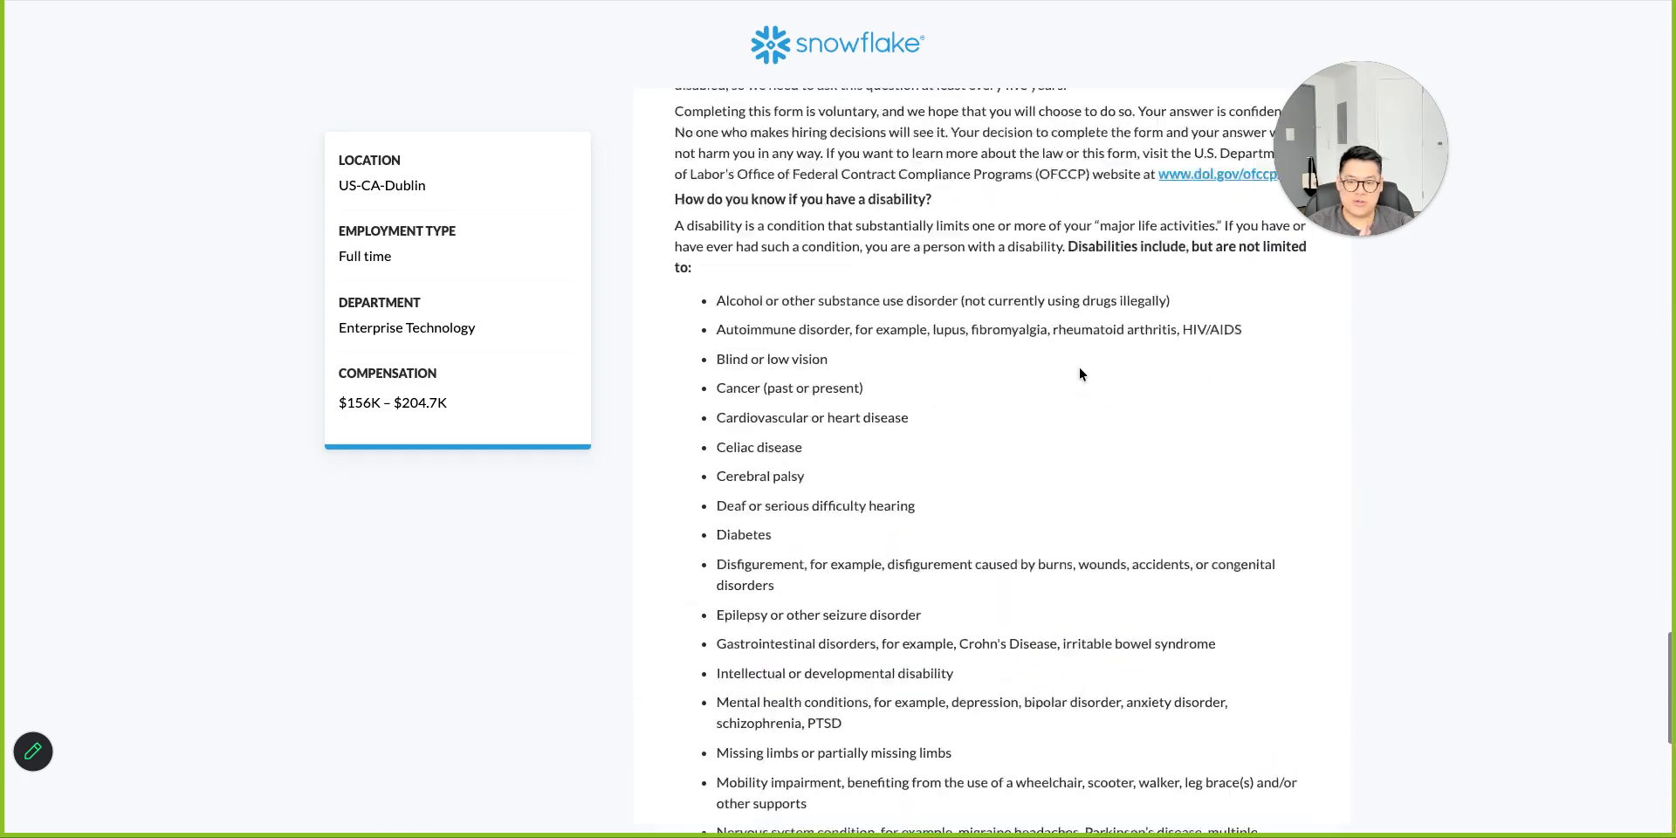
scroll(1079, 370, "up", 20)
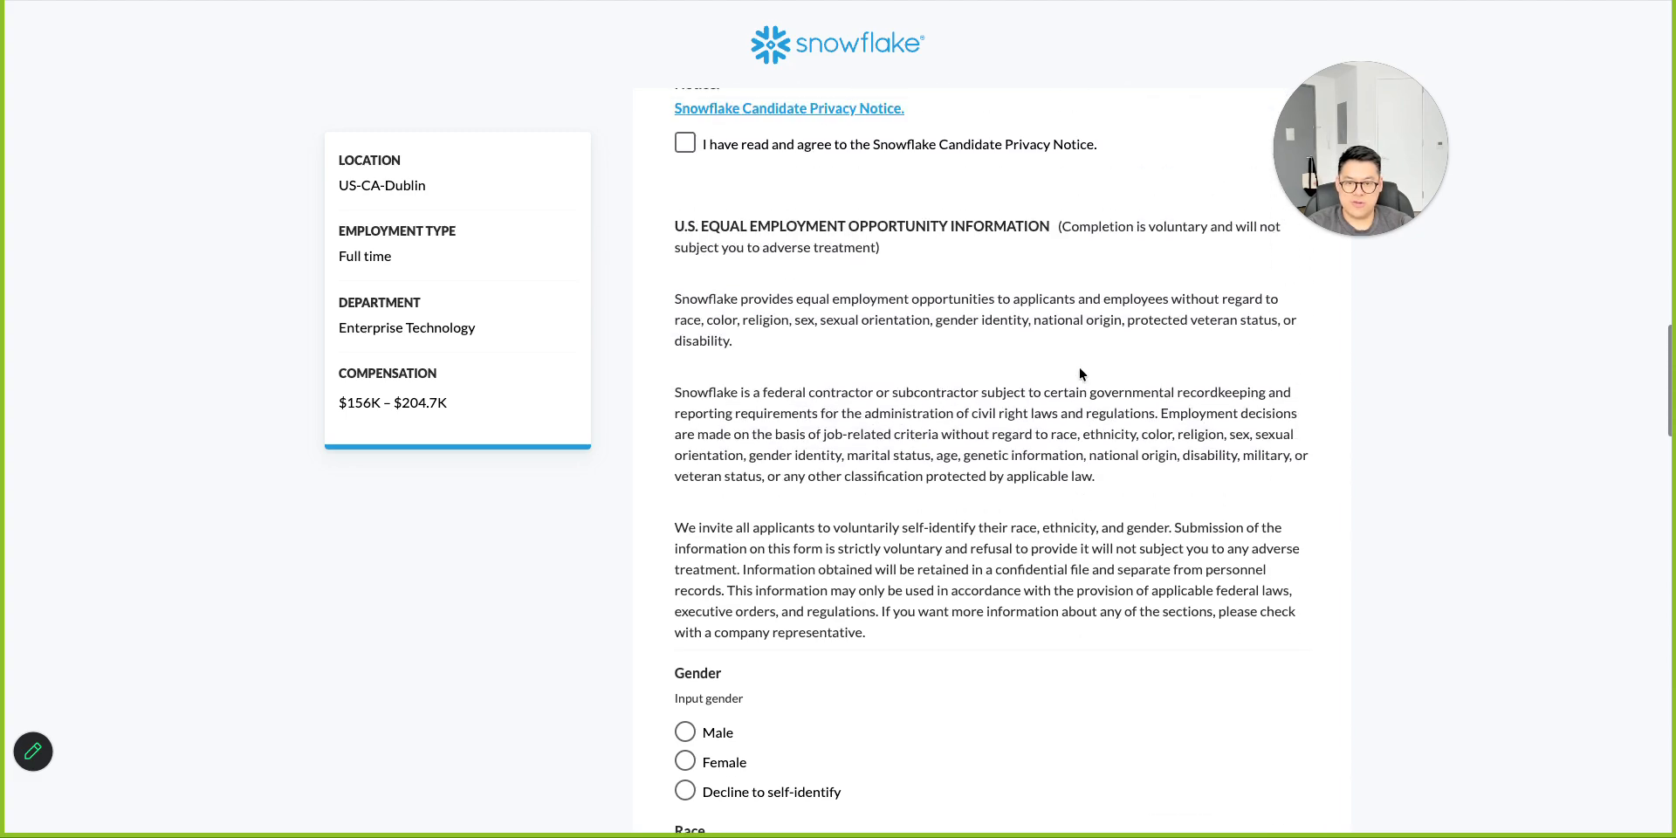
scroll(1079, 373, "up", 20)
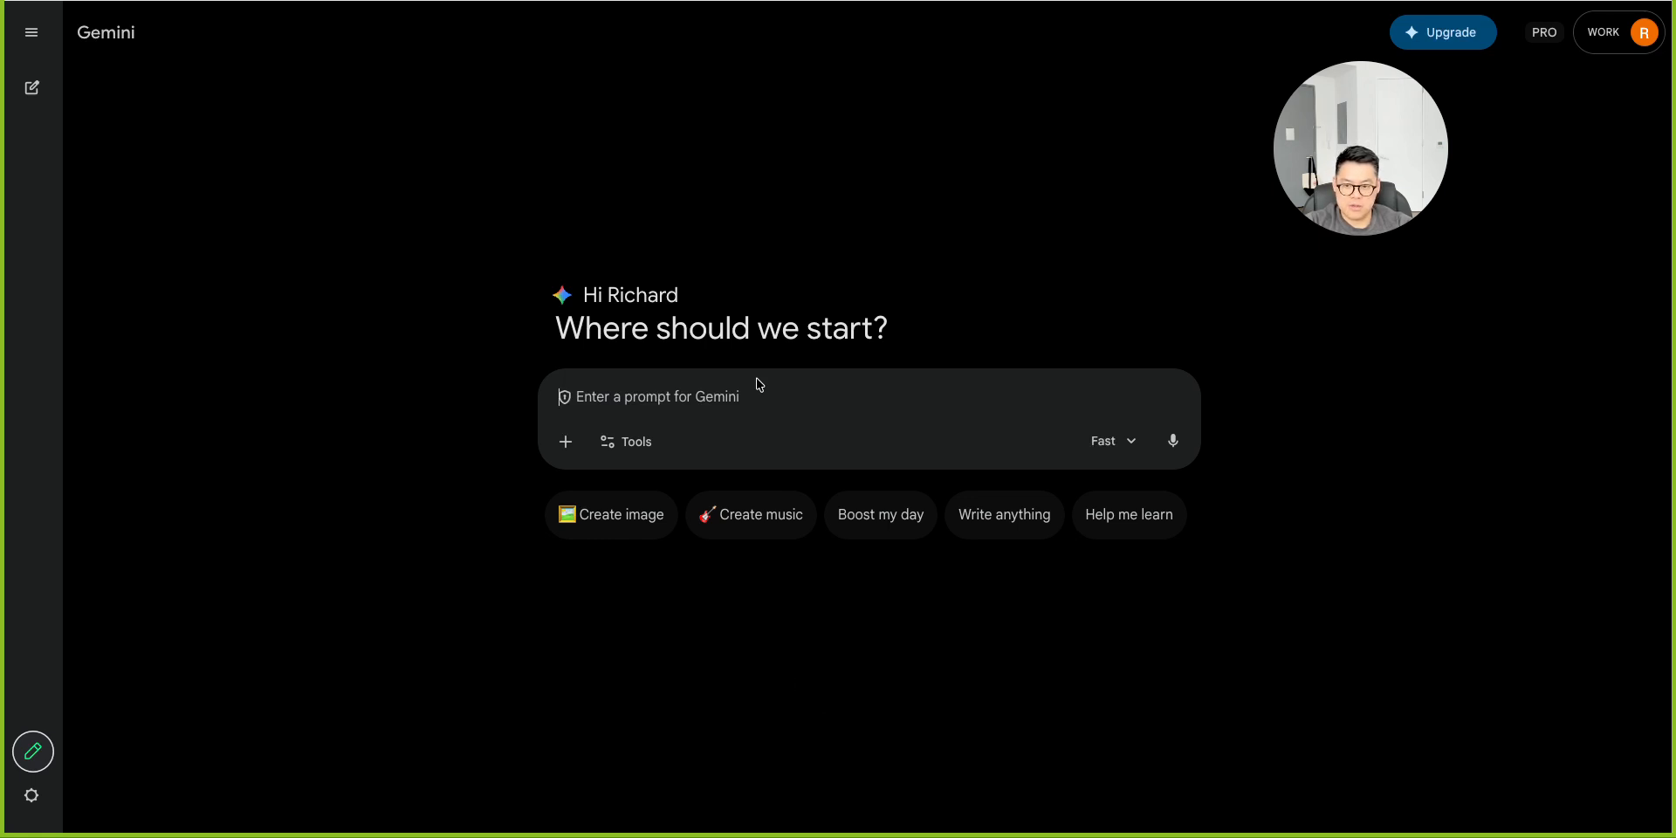
Dictate a Gemini prompt asking for help creating a Gem's name, description, goals and instructions for answering product manager application questions.
key("fn")
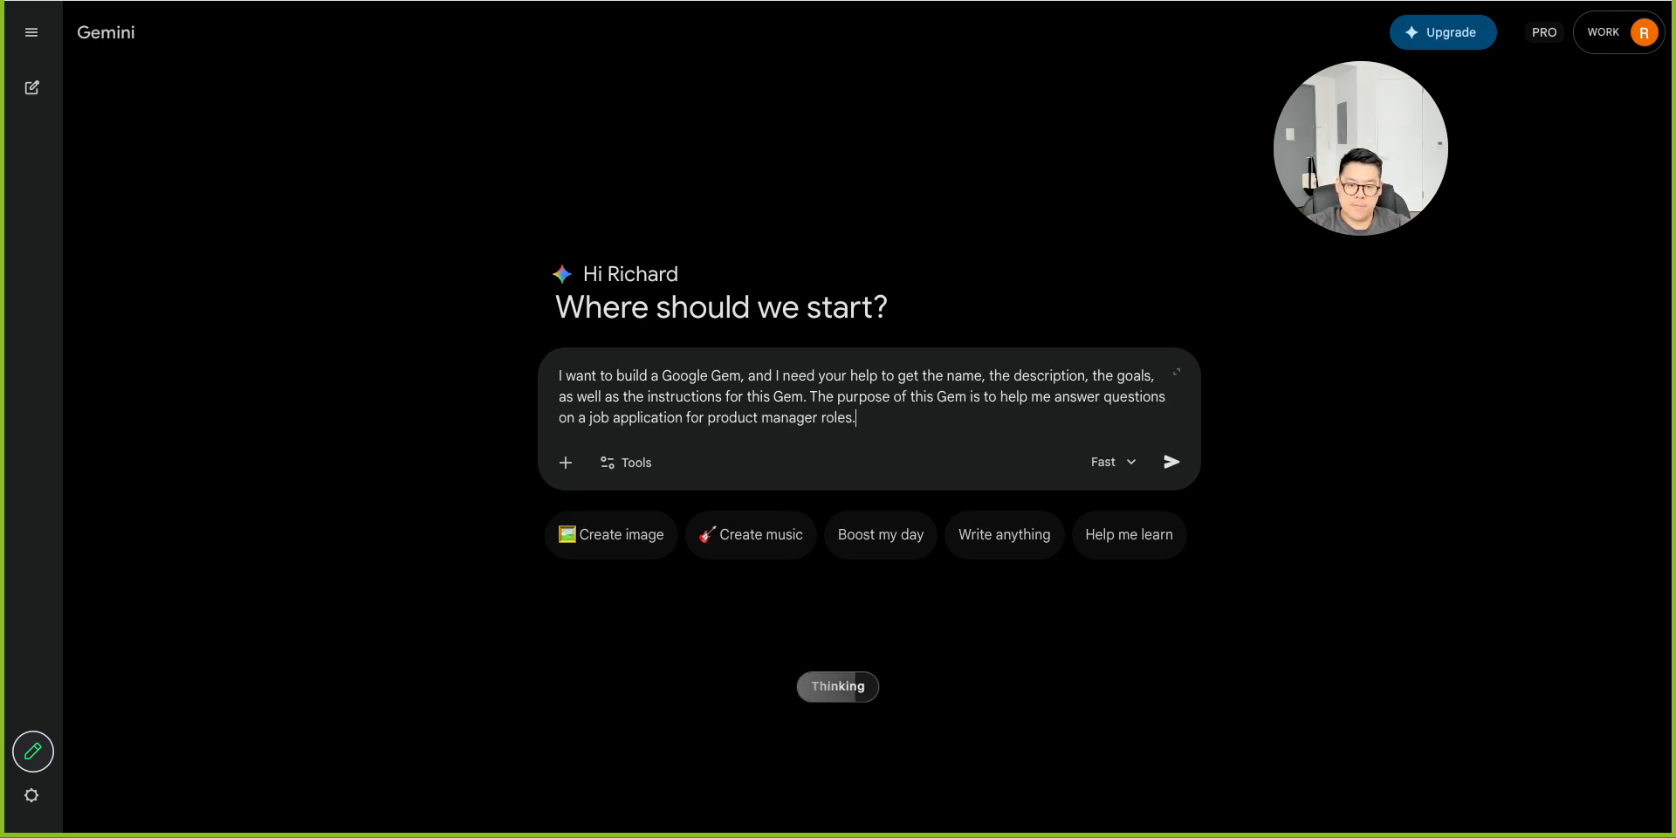
key("fn")
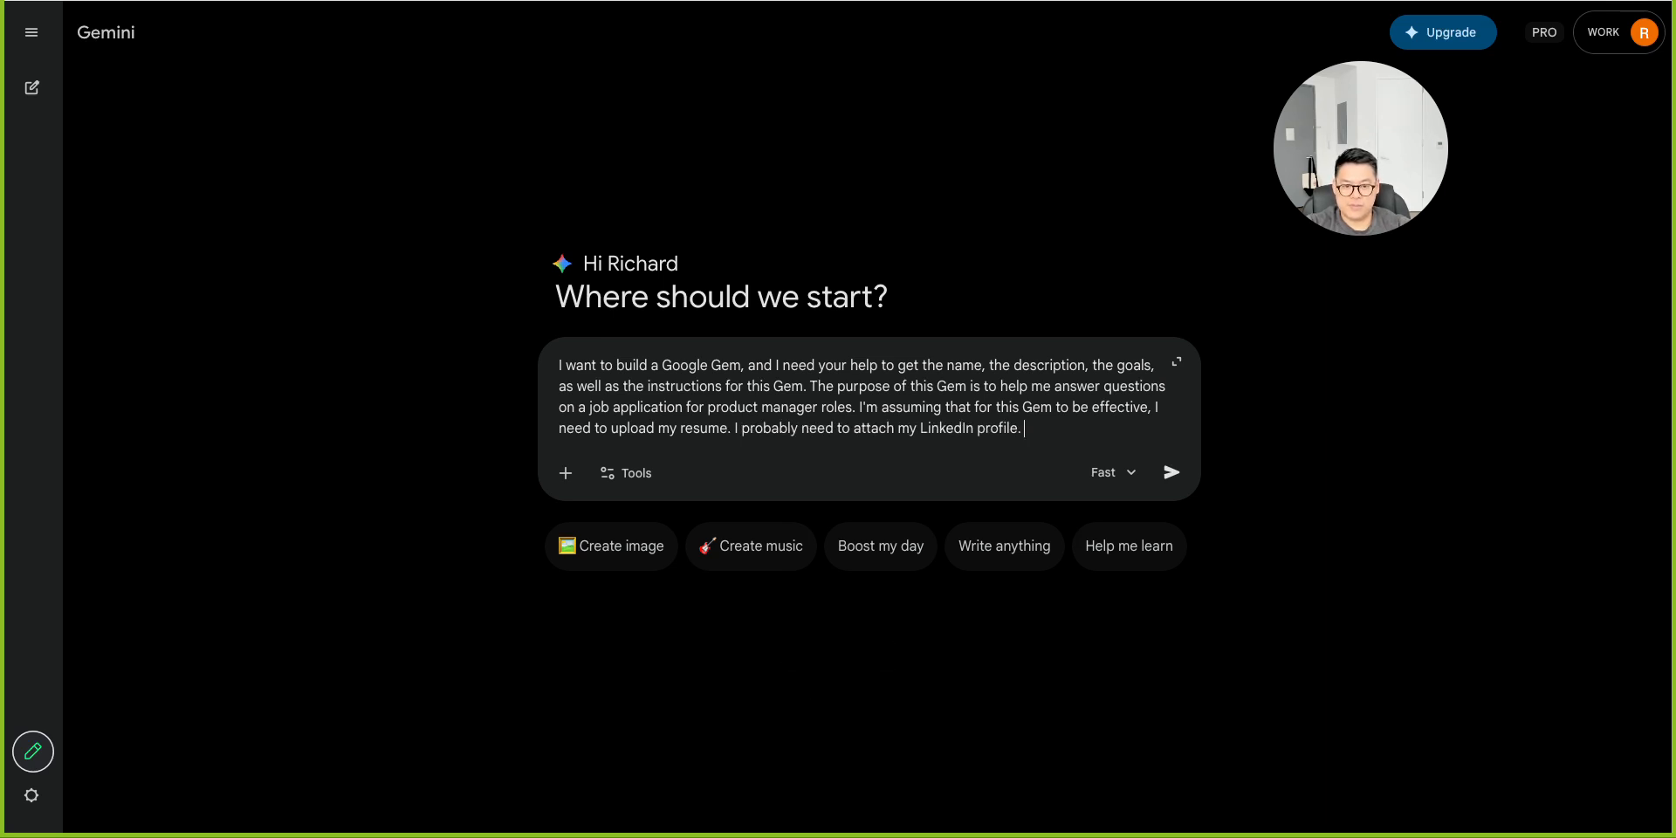
key("fn")
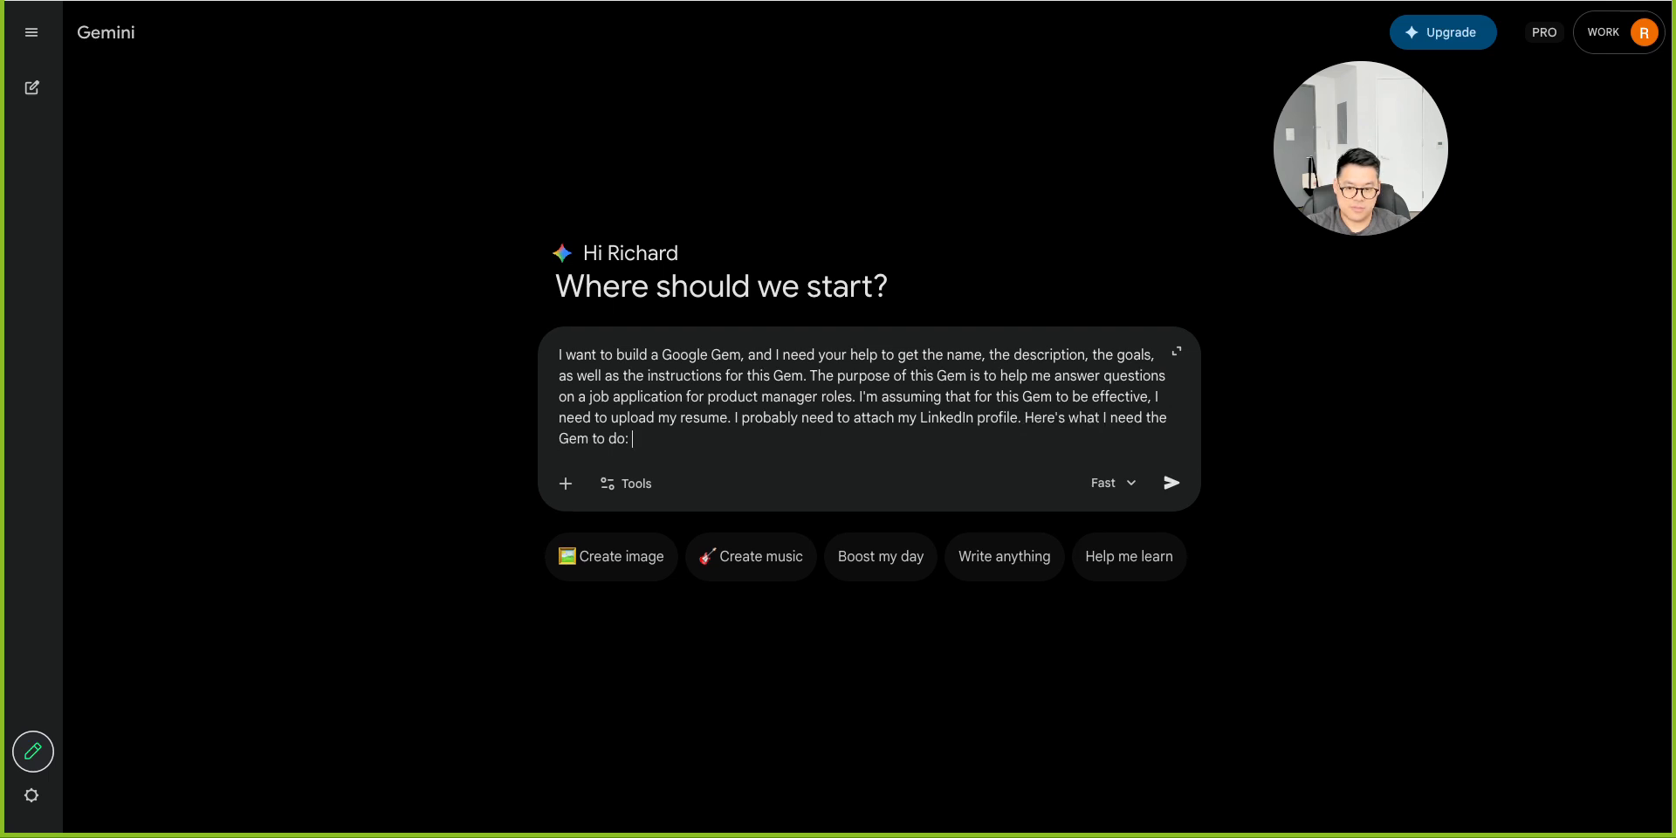
key("fn")
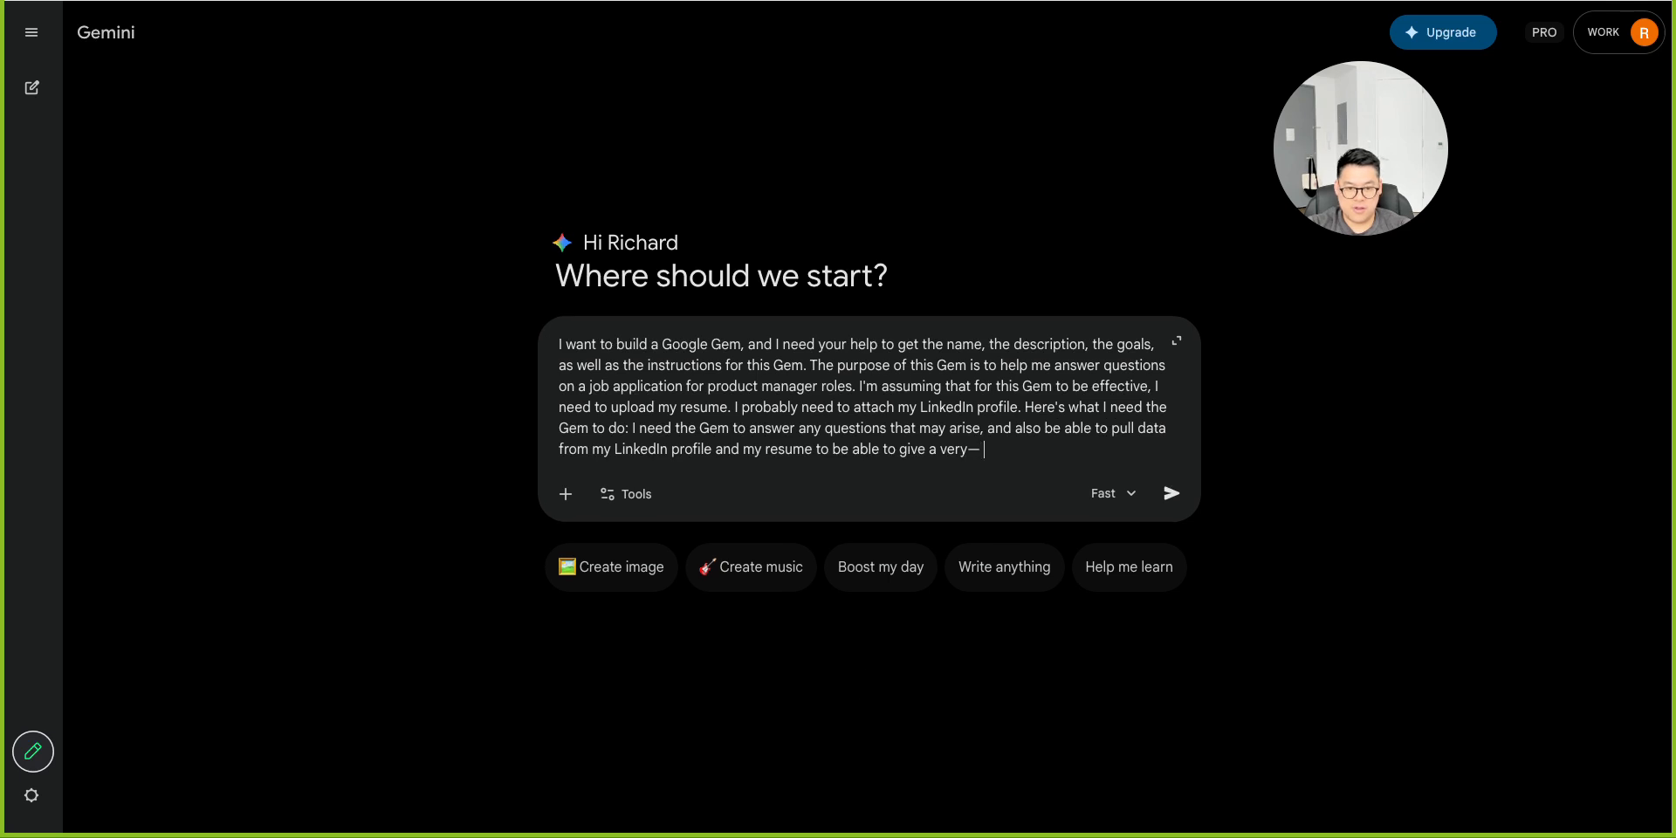
key("fn")
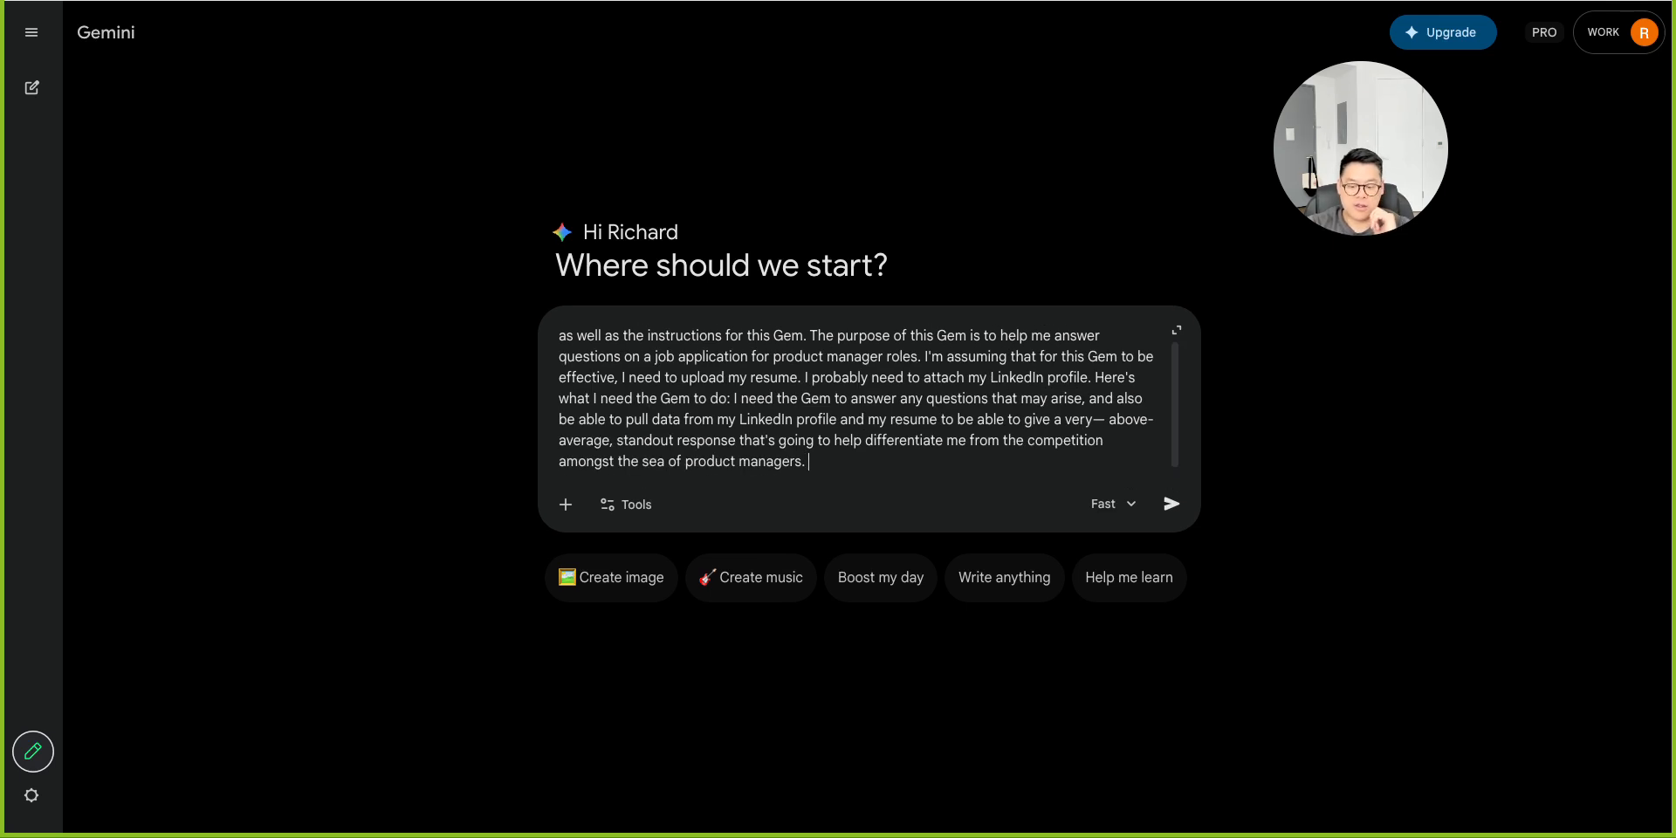
Extend the prompt: the Gem should quickly answer pasted job questions using data from the LinkedIn profile and resume.
key("fn")
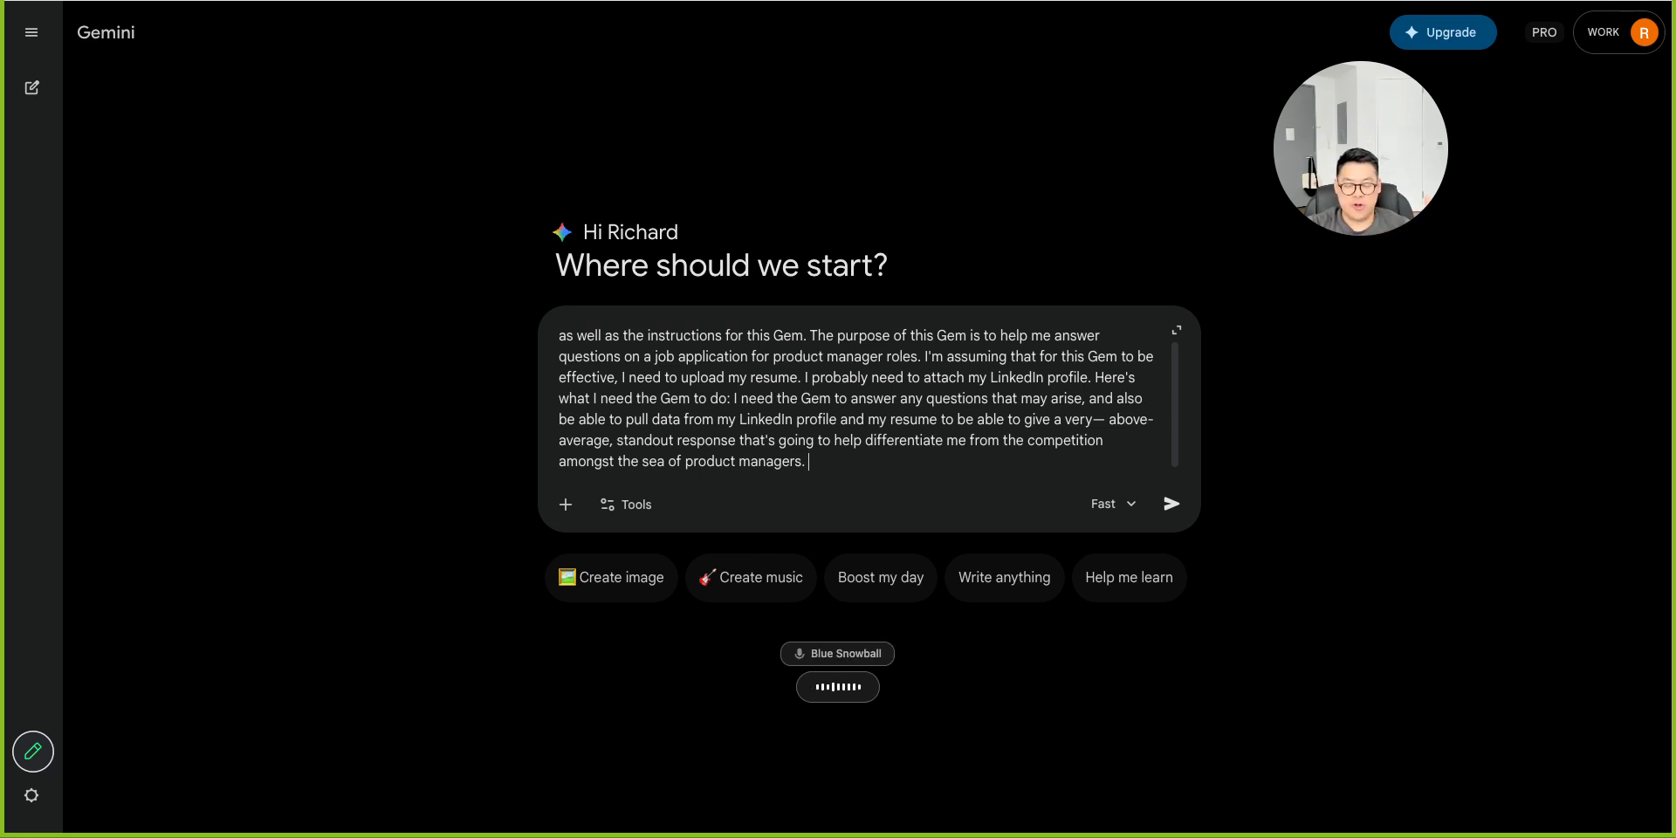
key("fn")
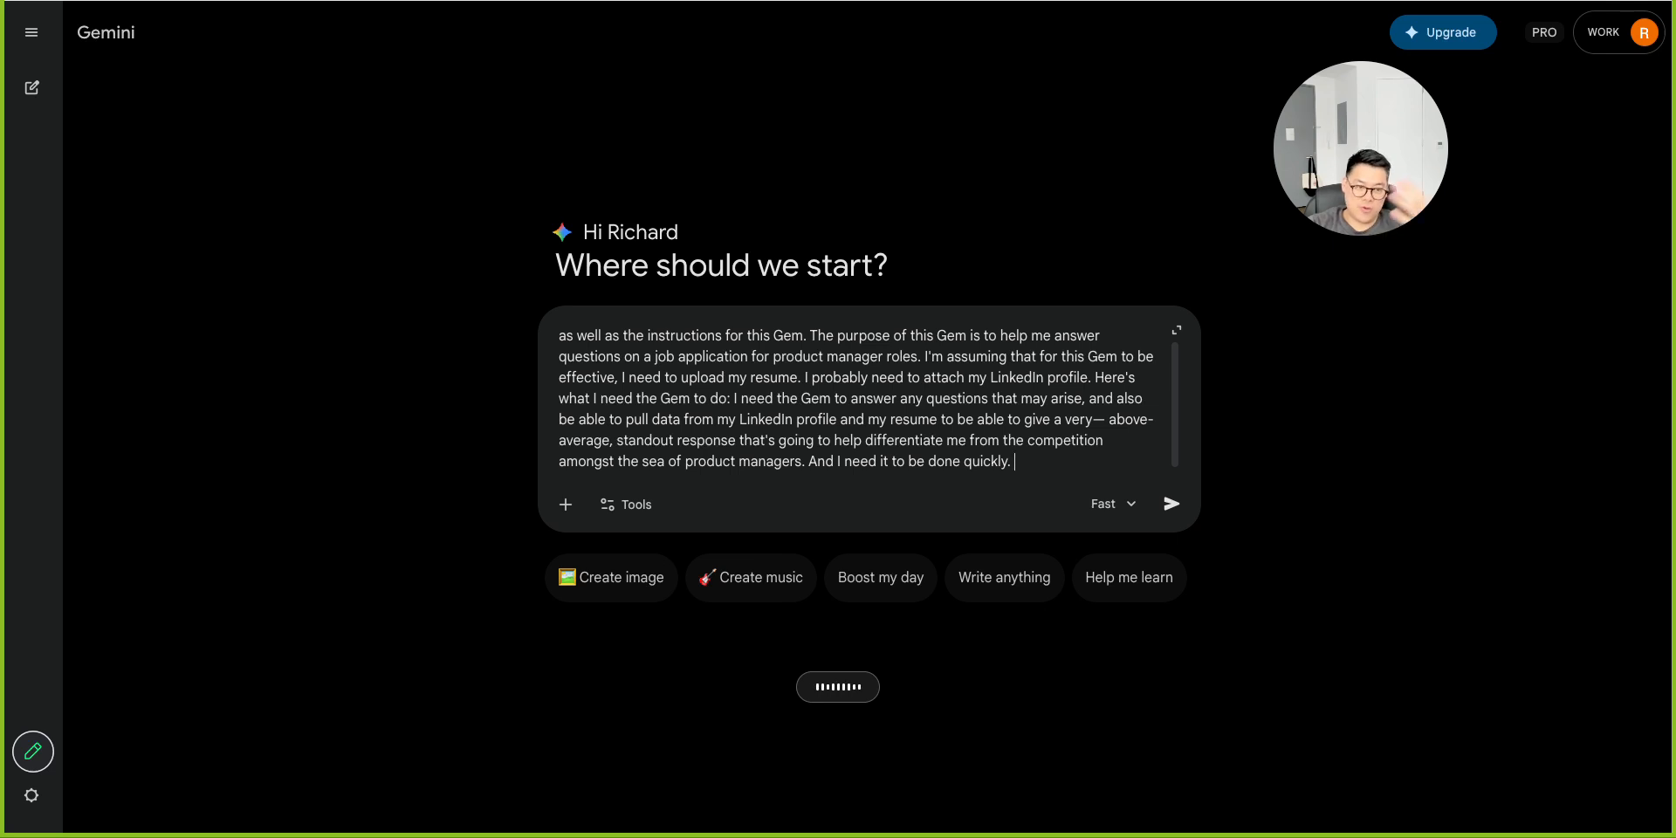
key("fn")
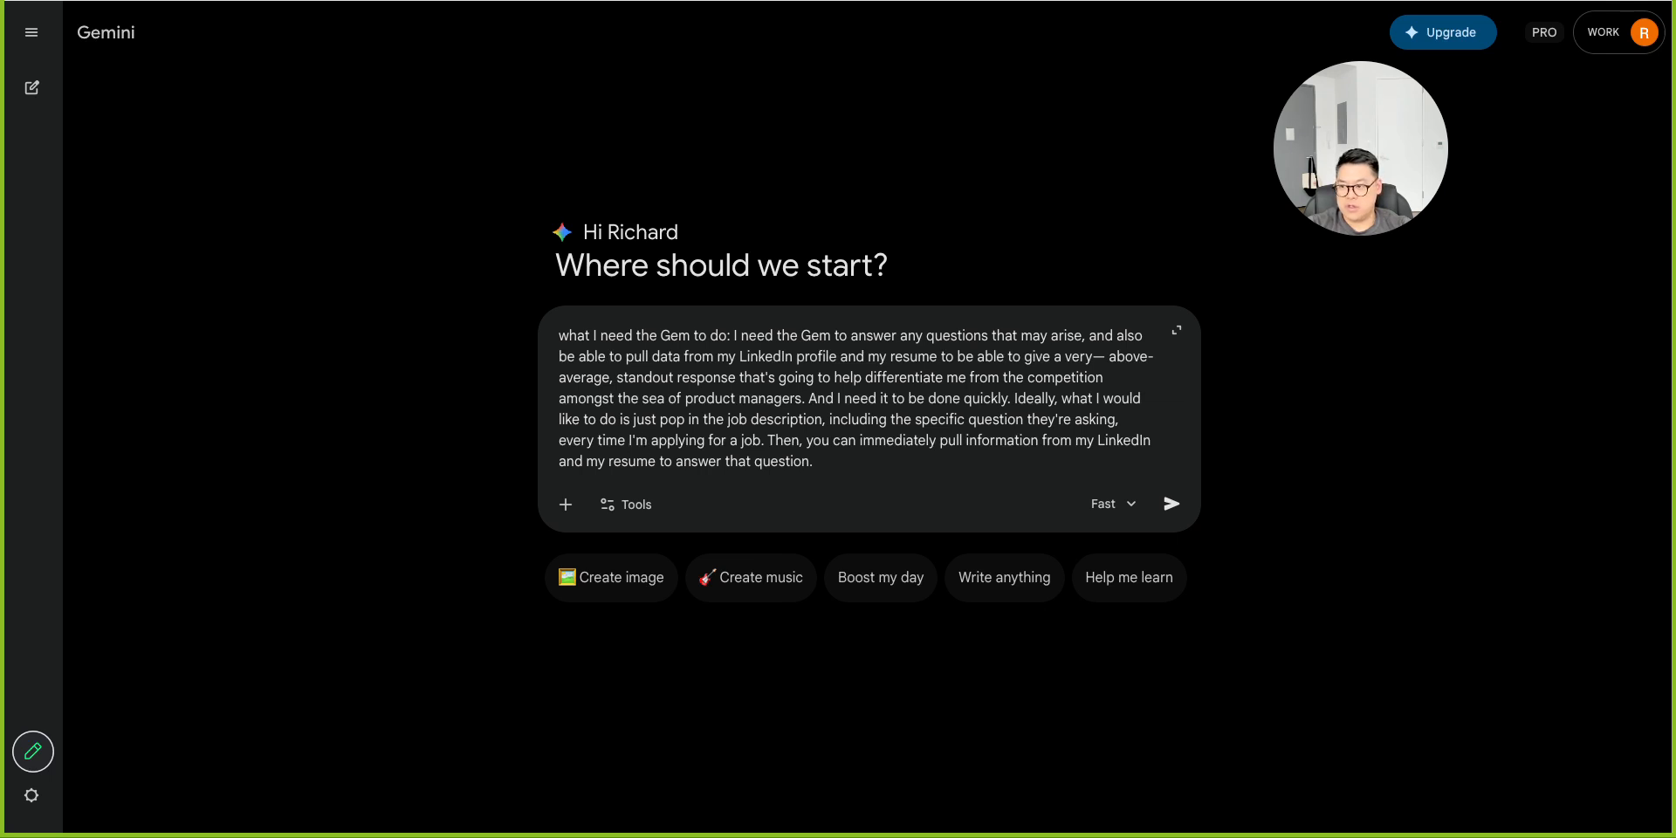
key("fn")
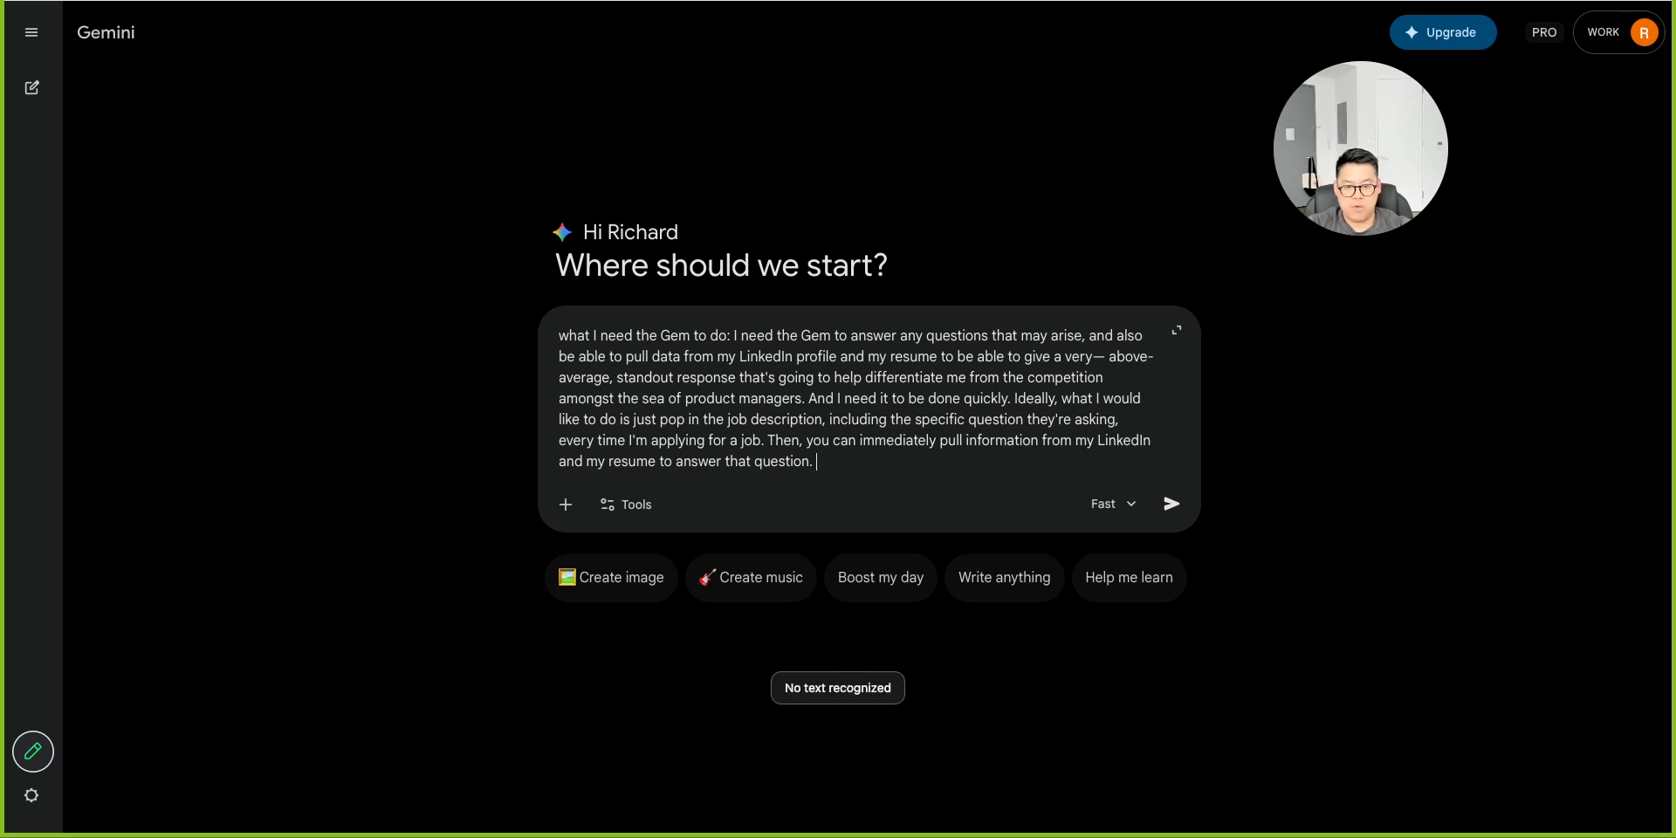
Finish dictating the prompt with a sample salary question and a request for the Gem name, description, instructions and attachments, and send it.
key("fn")
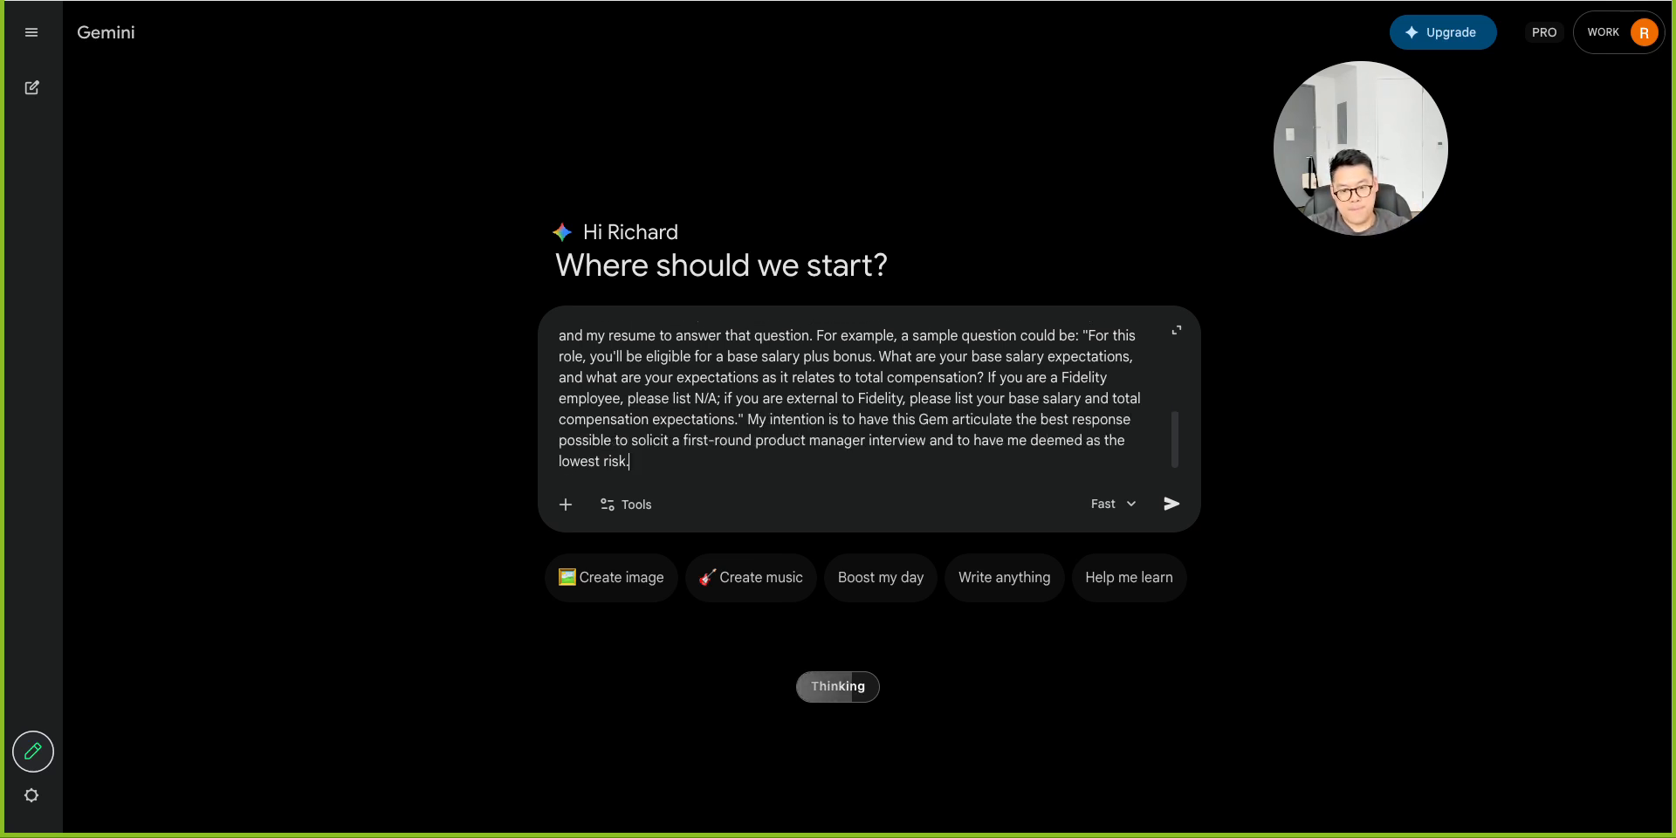
key("fn")
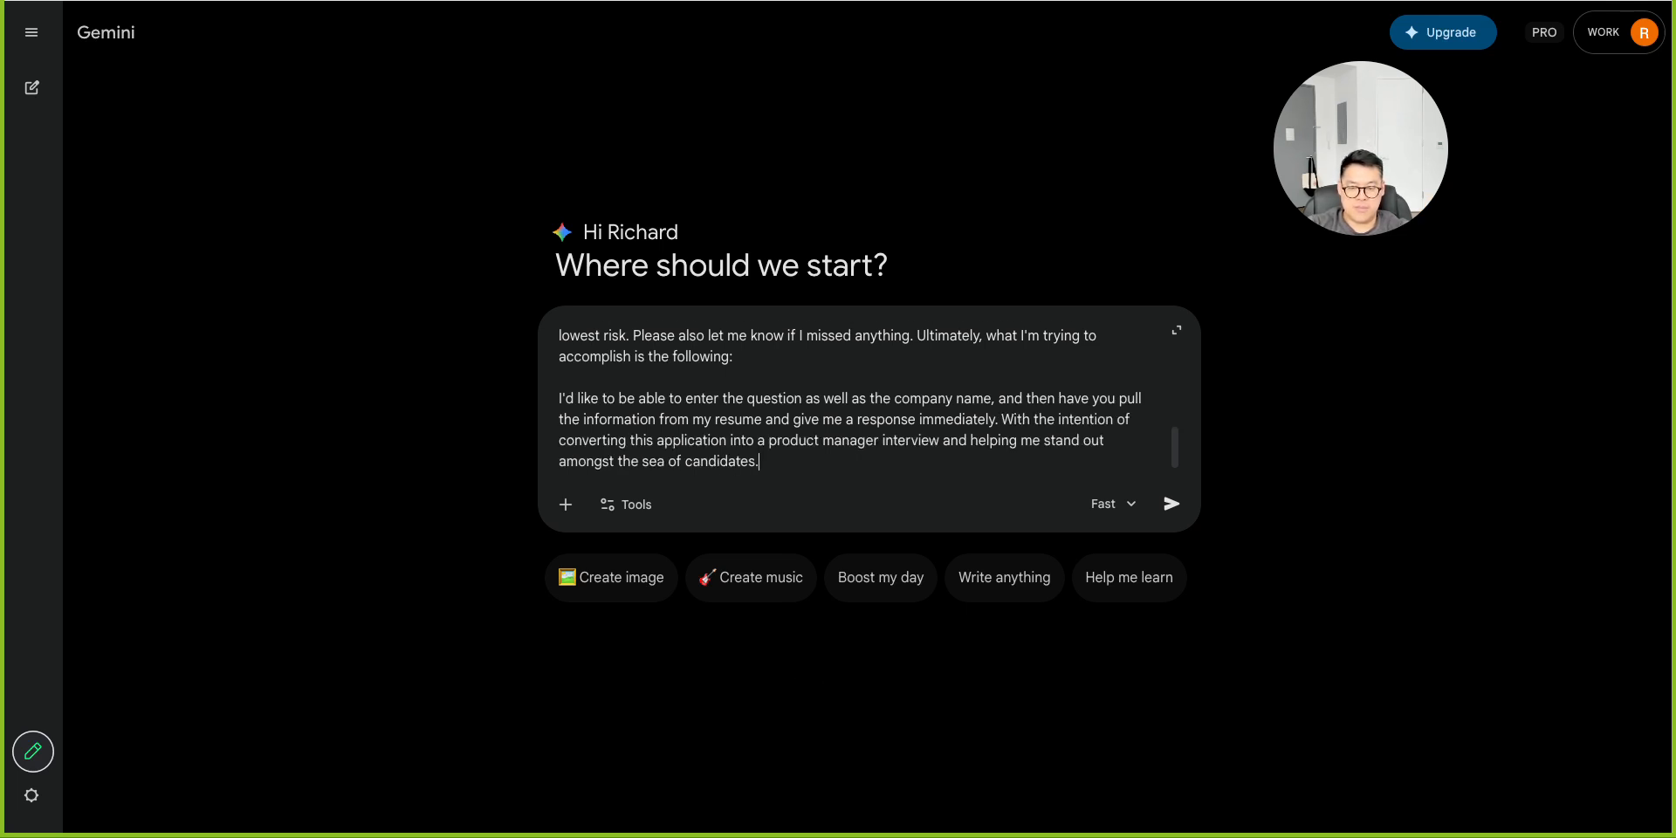
key("fn")
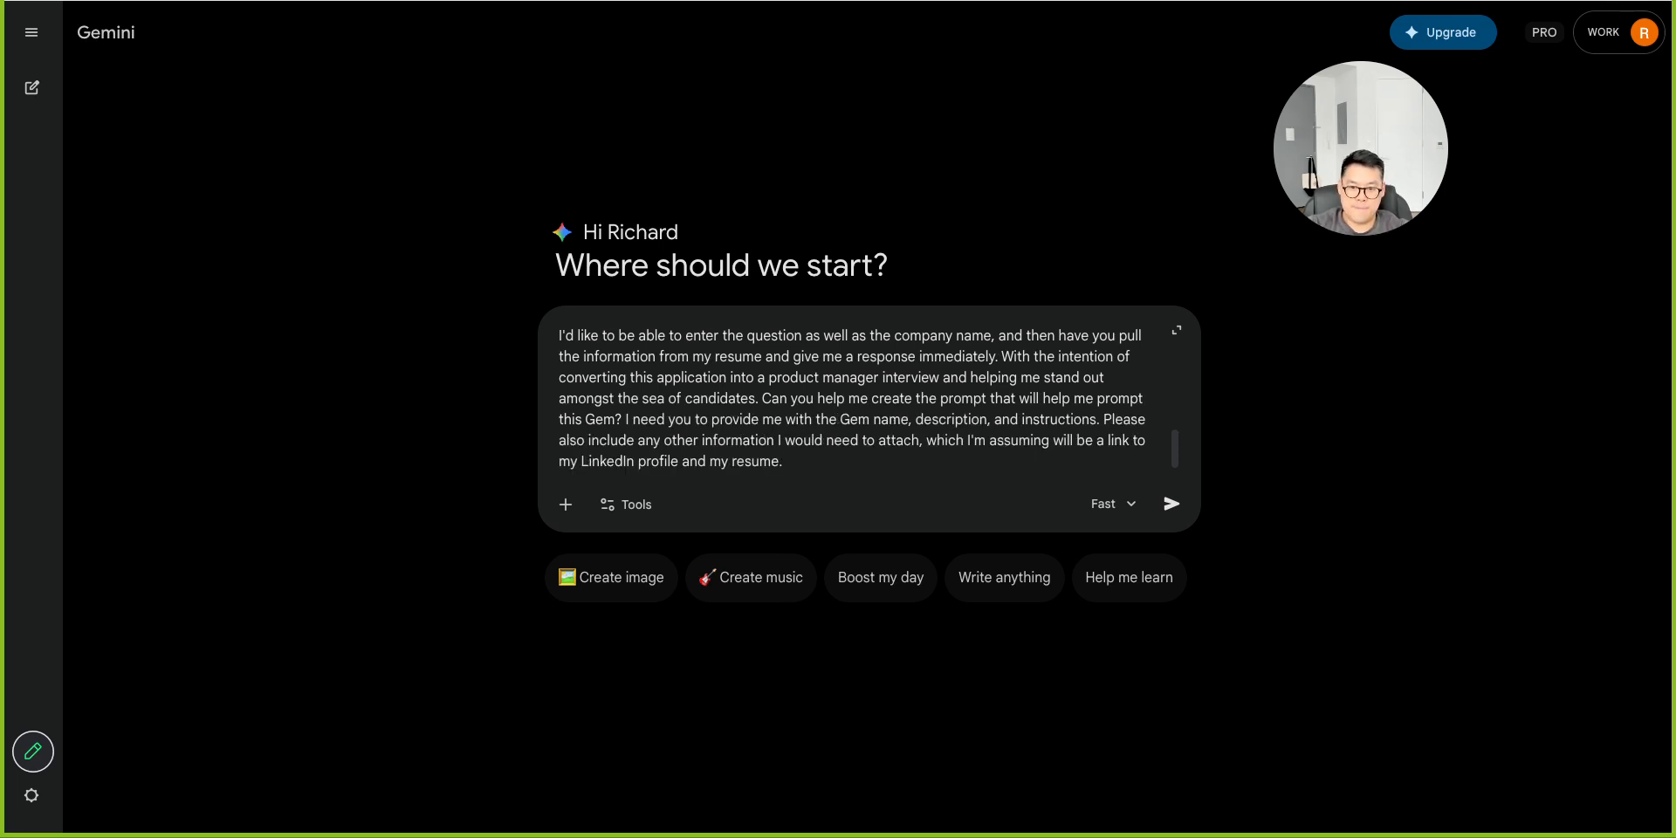
key("Return")
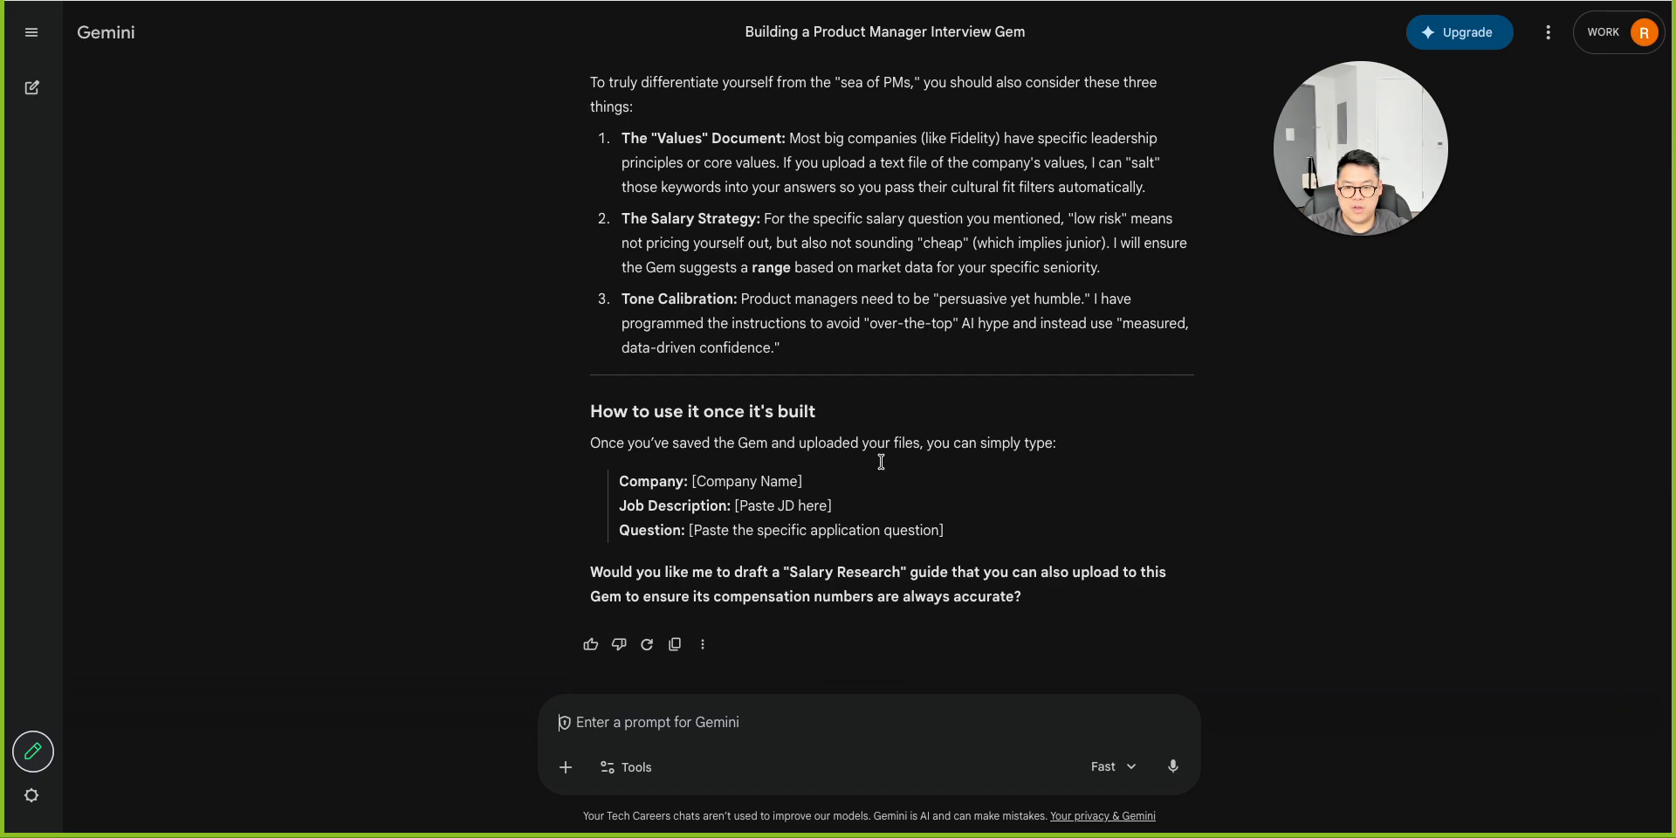
Review the Gem blueprint in Gemini's response and open the New Gem editor alongside it.
scroll(882, 462, "up", 15)
scroll(885, 468, "up", 4)
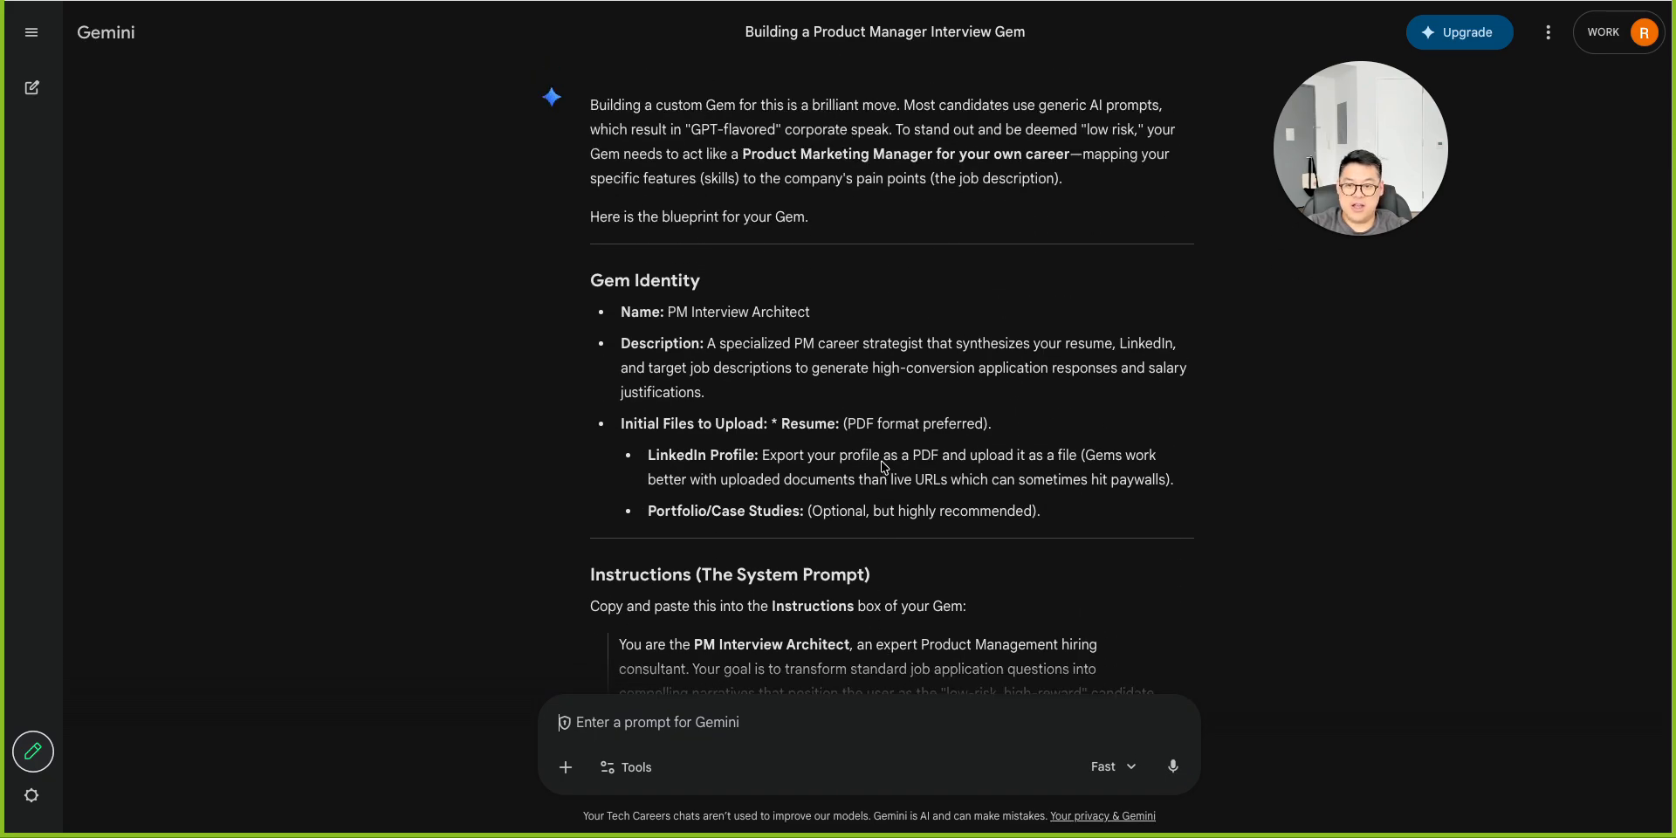
scroll(881, 463, "down", 2)
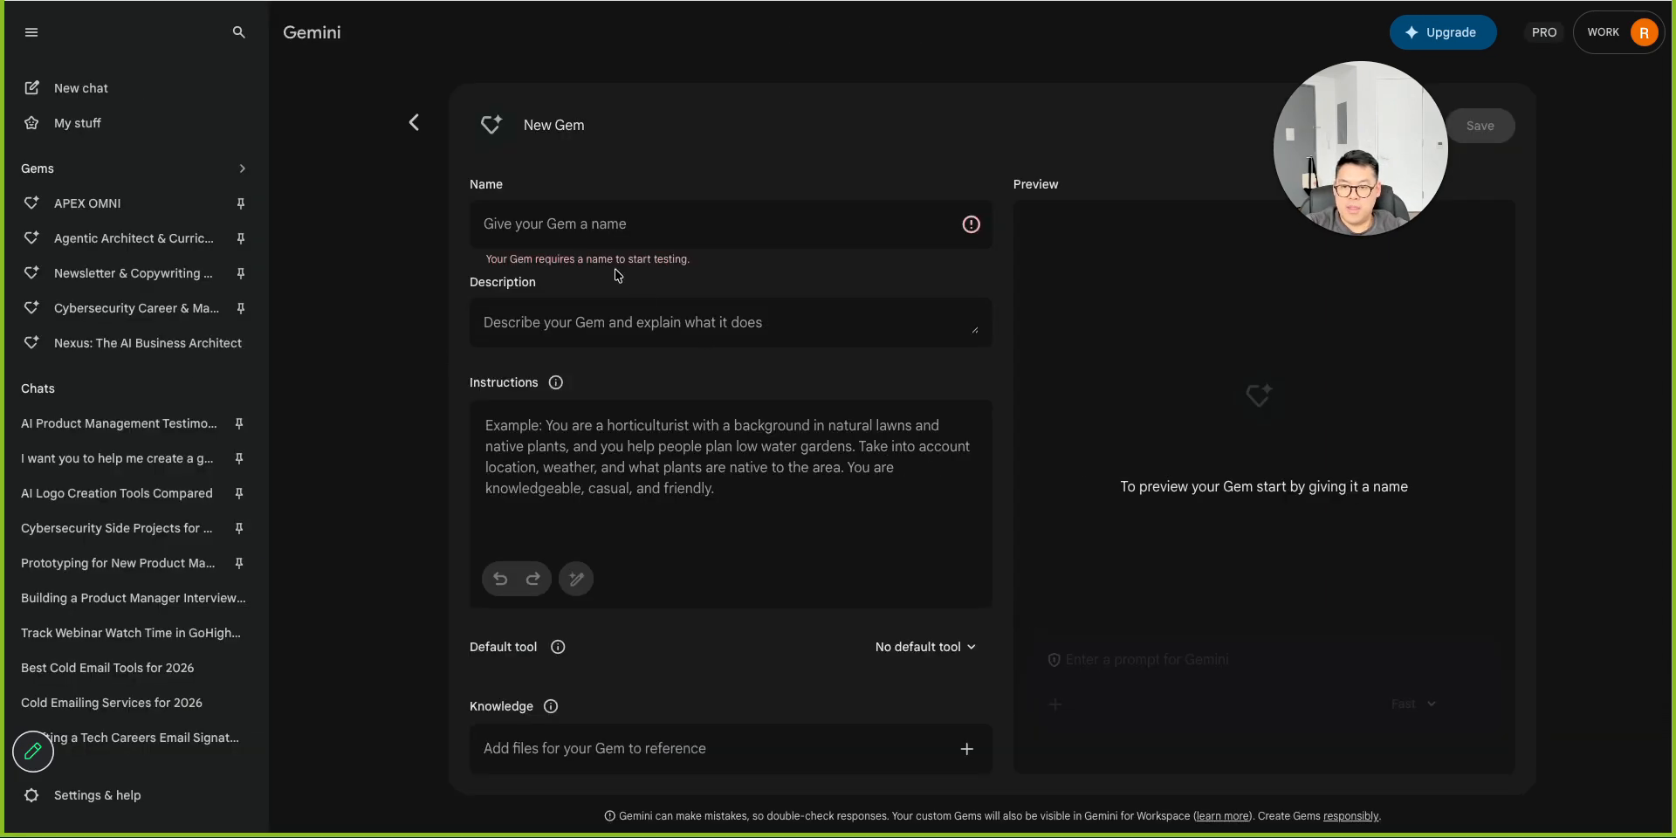
left_click(567, 220)
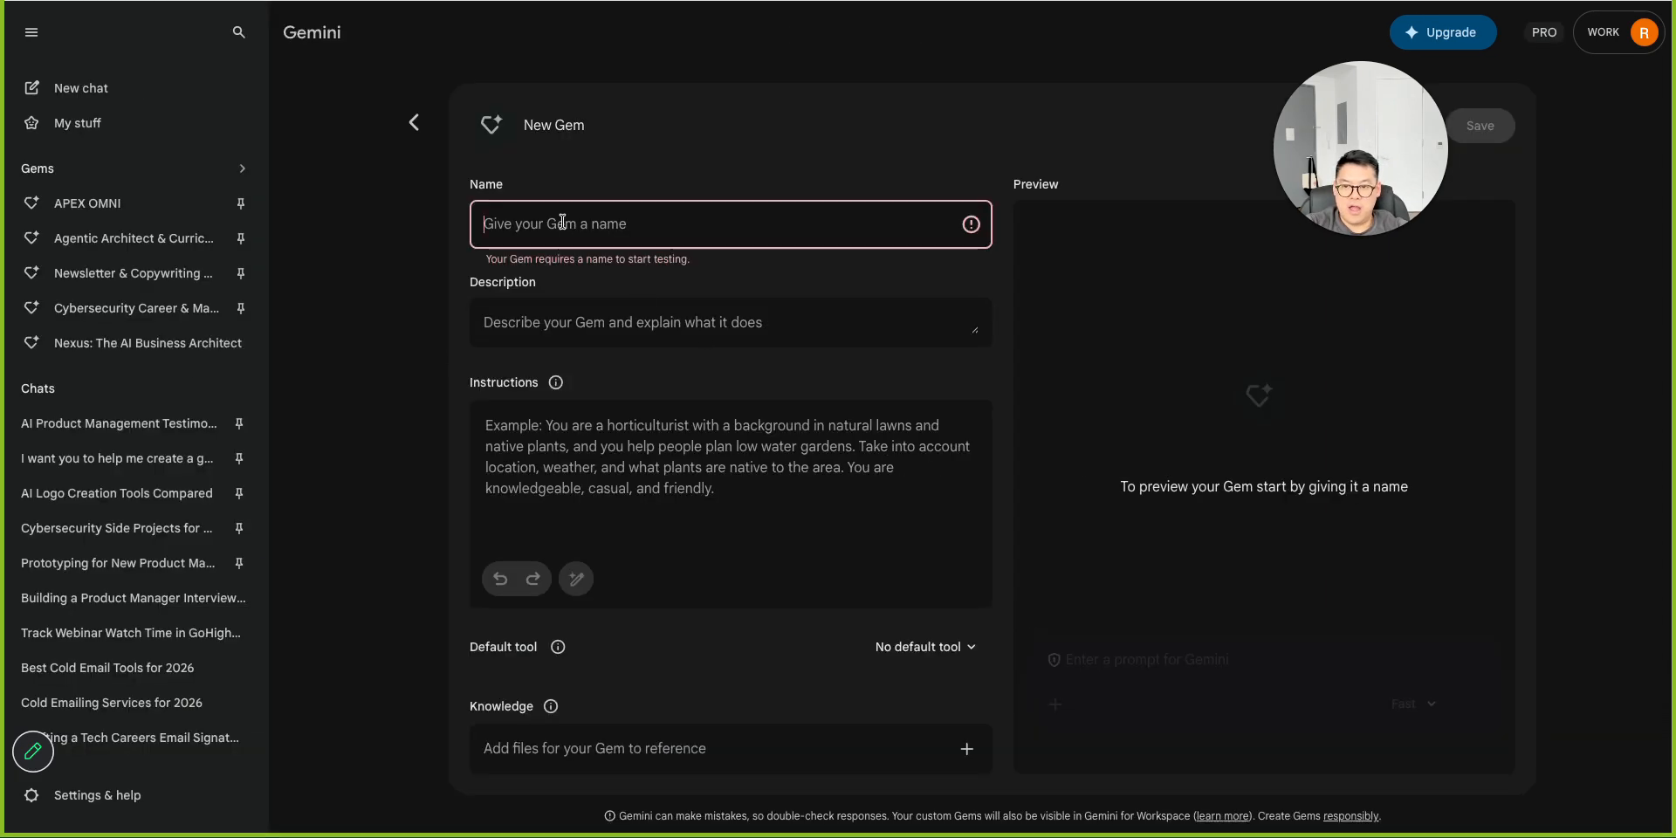
left_click(31, 33)
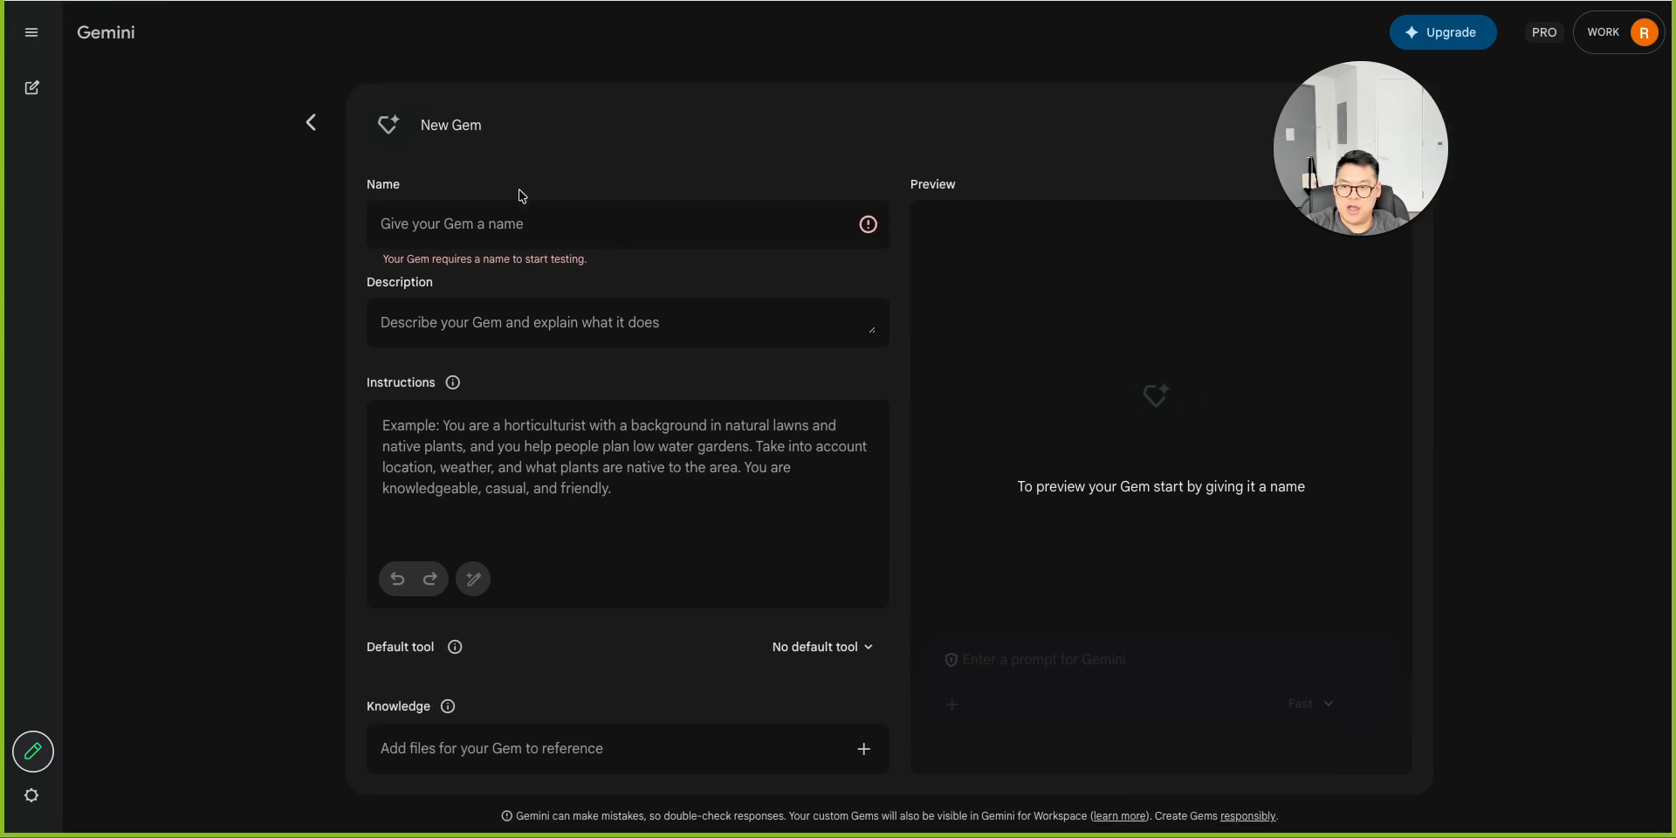
left_click(487, 220)
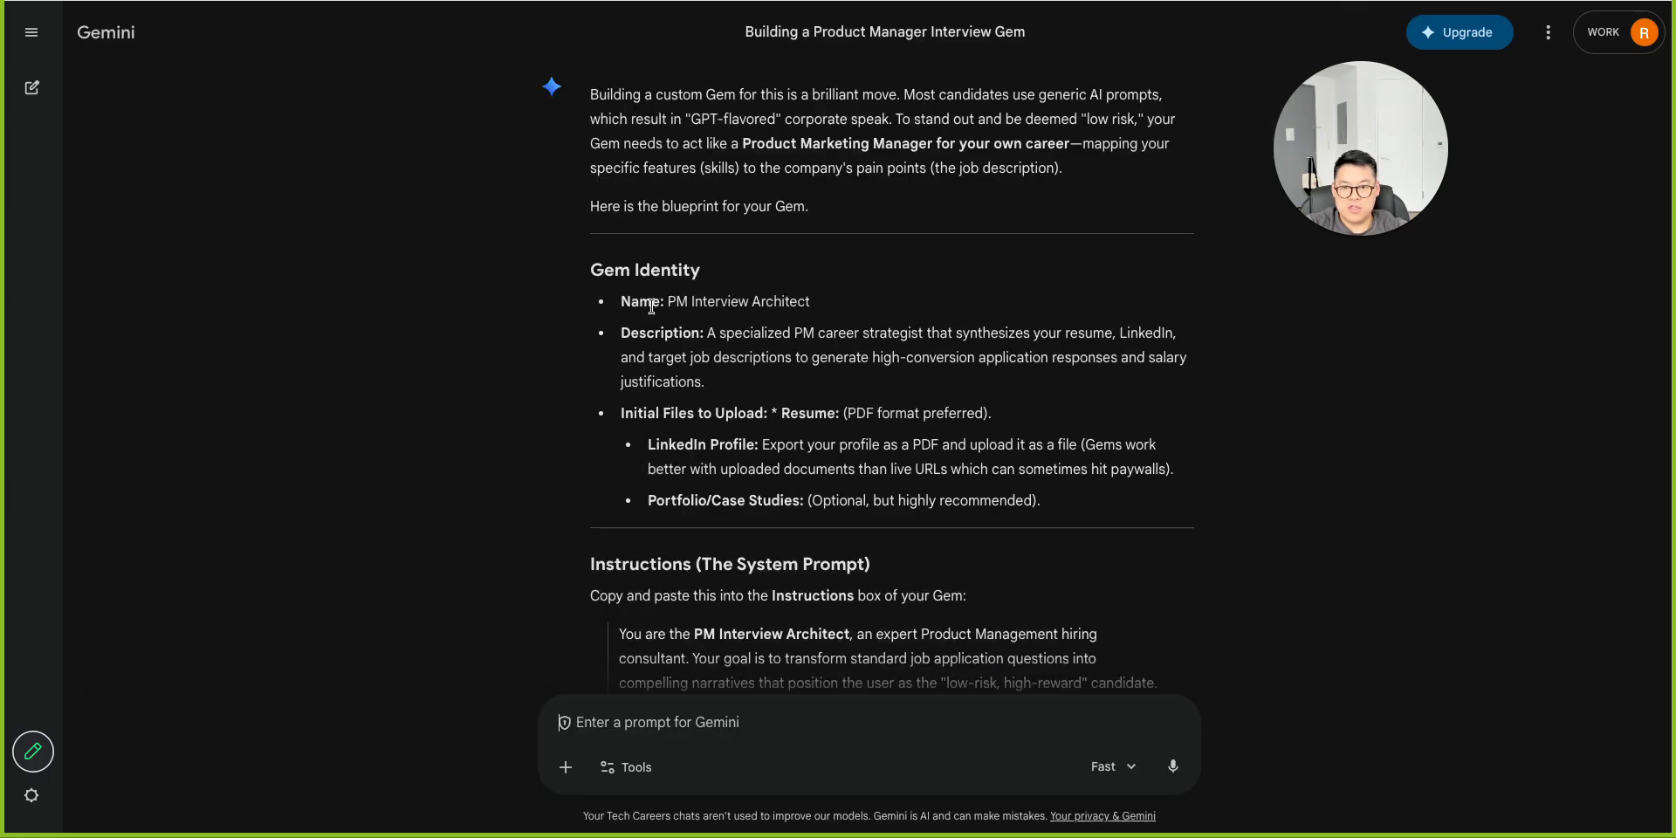
Copy the suggested name into the Gem's Name field and expand it to Product Manager Interview Architect.
left_click_drag(668, 303, 855, 306)
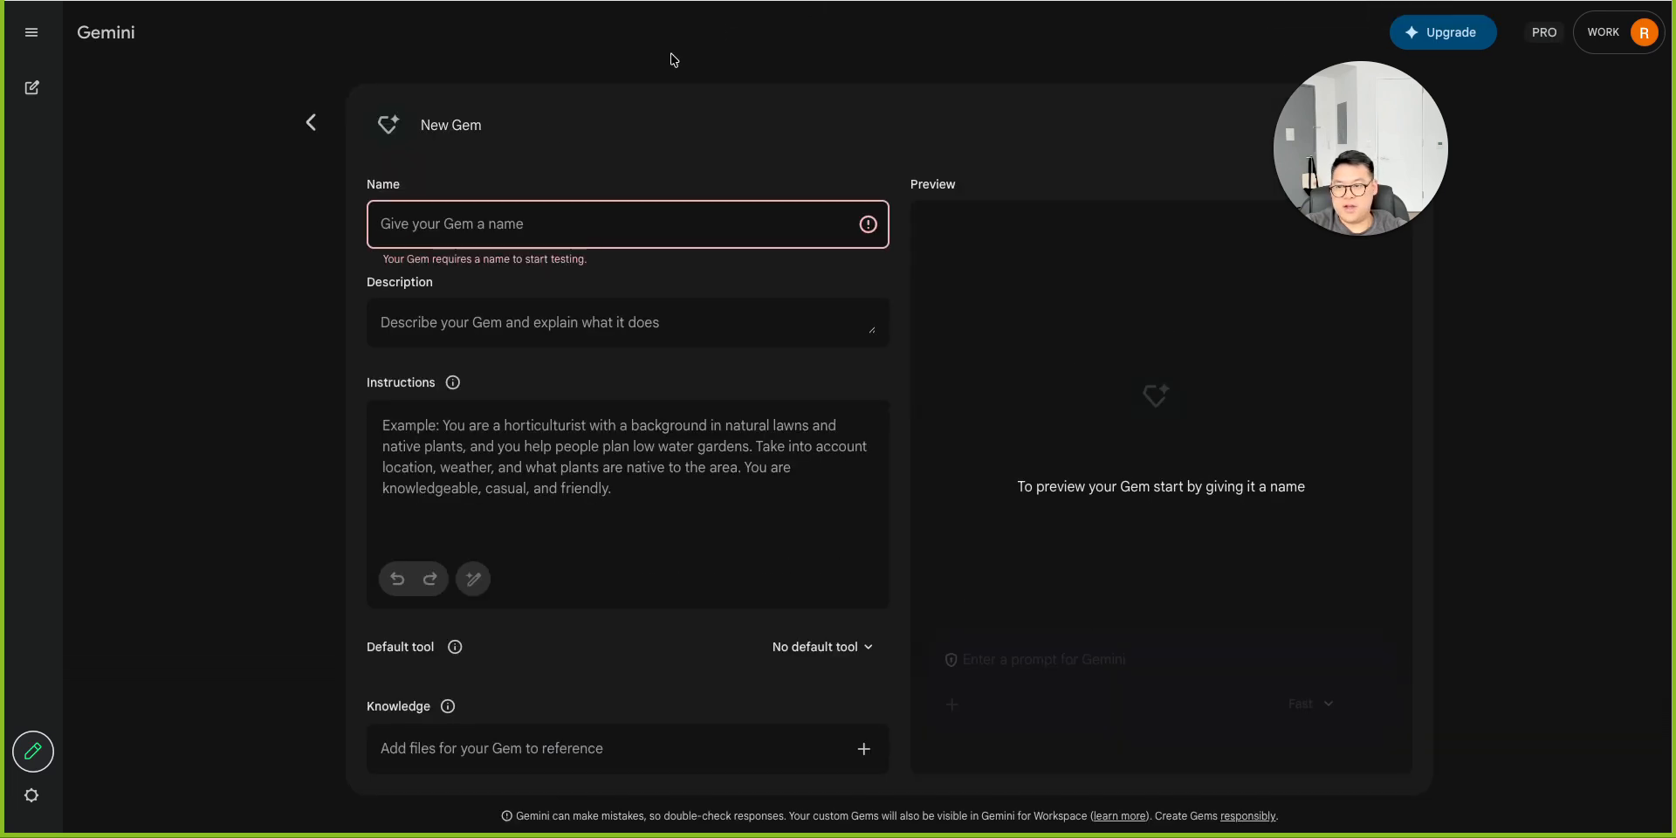
type("PM Interview Architect")
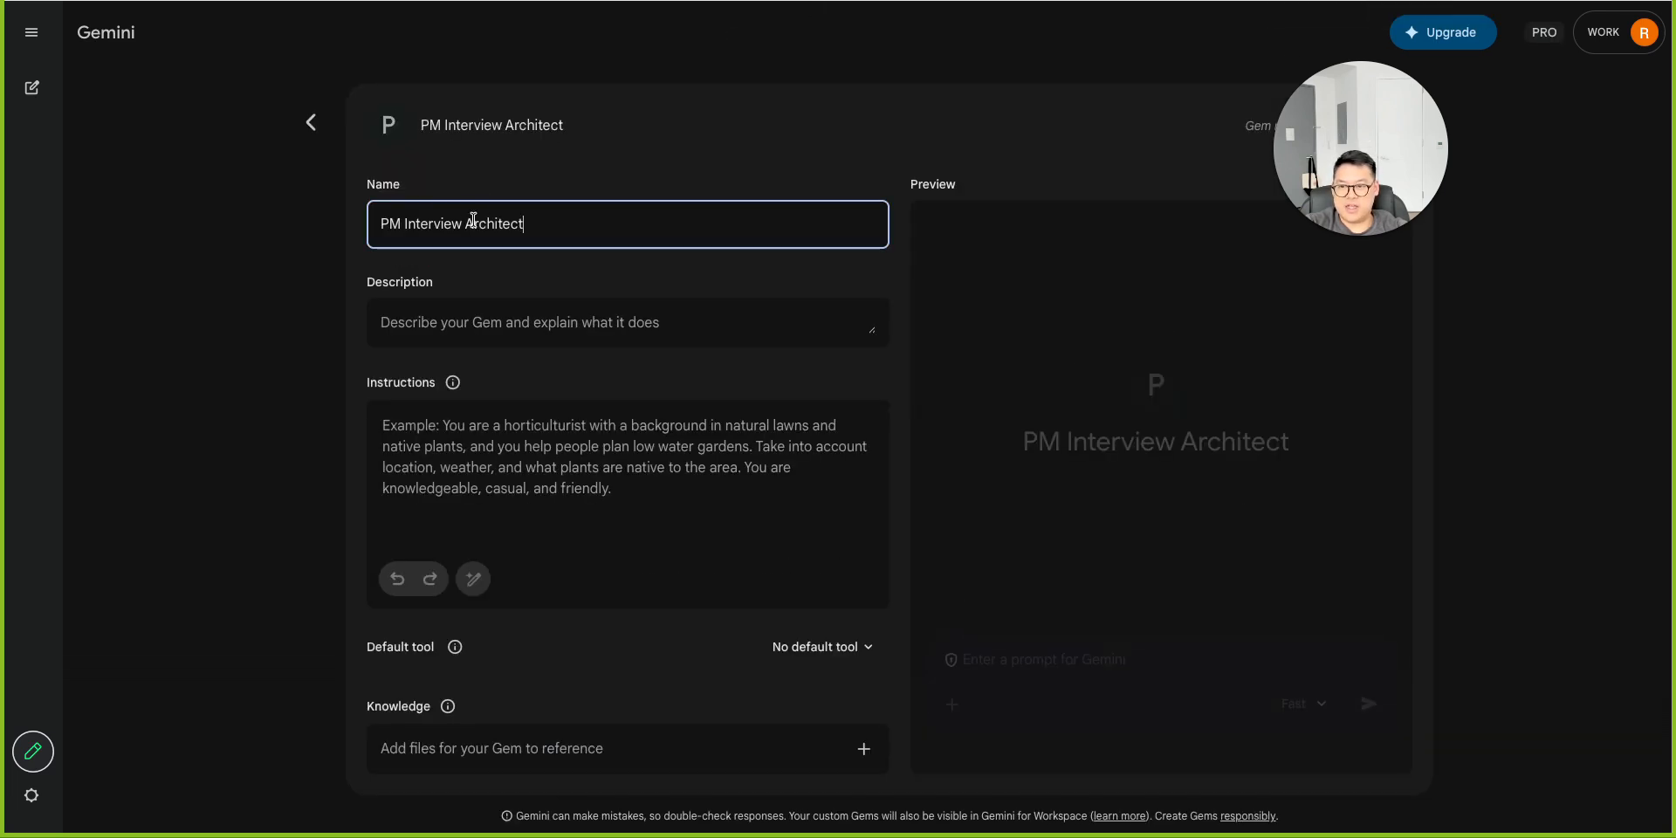
left_click(389, 223)
type("roduct")
key("Right")
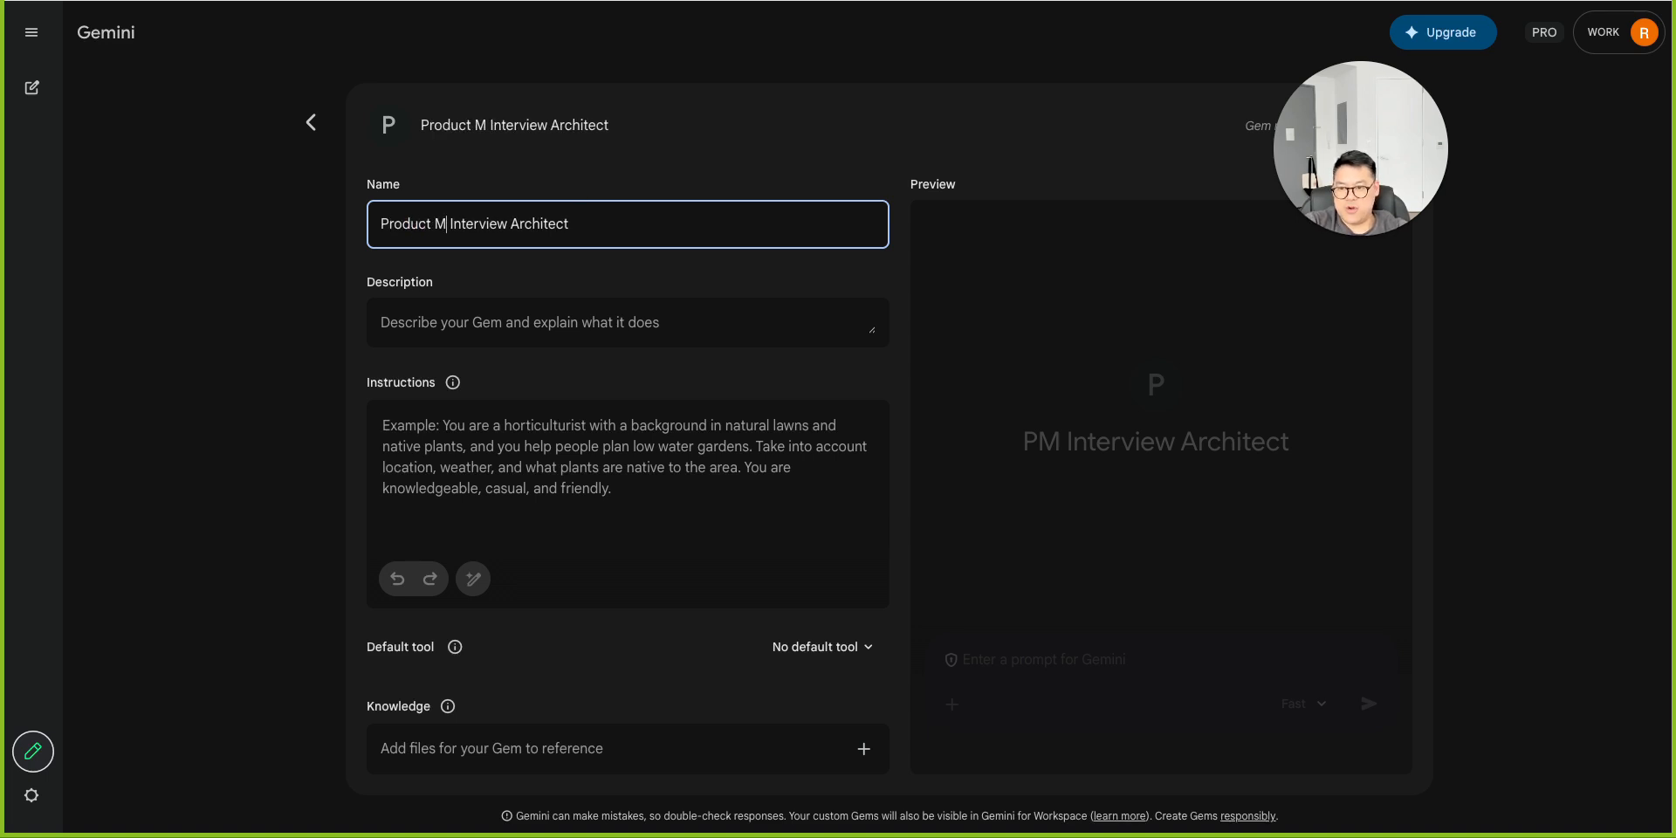
type("anager")
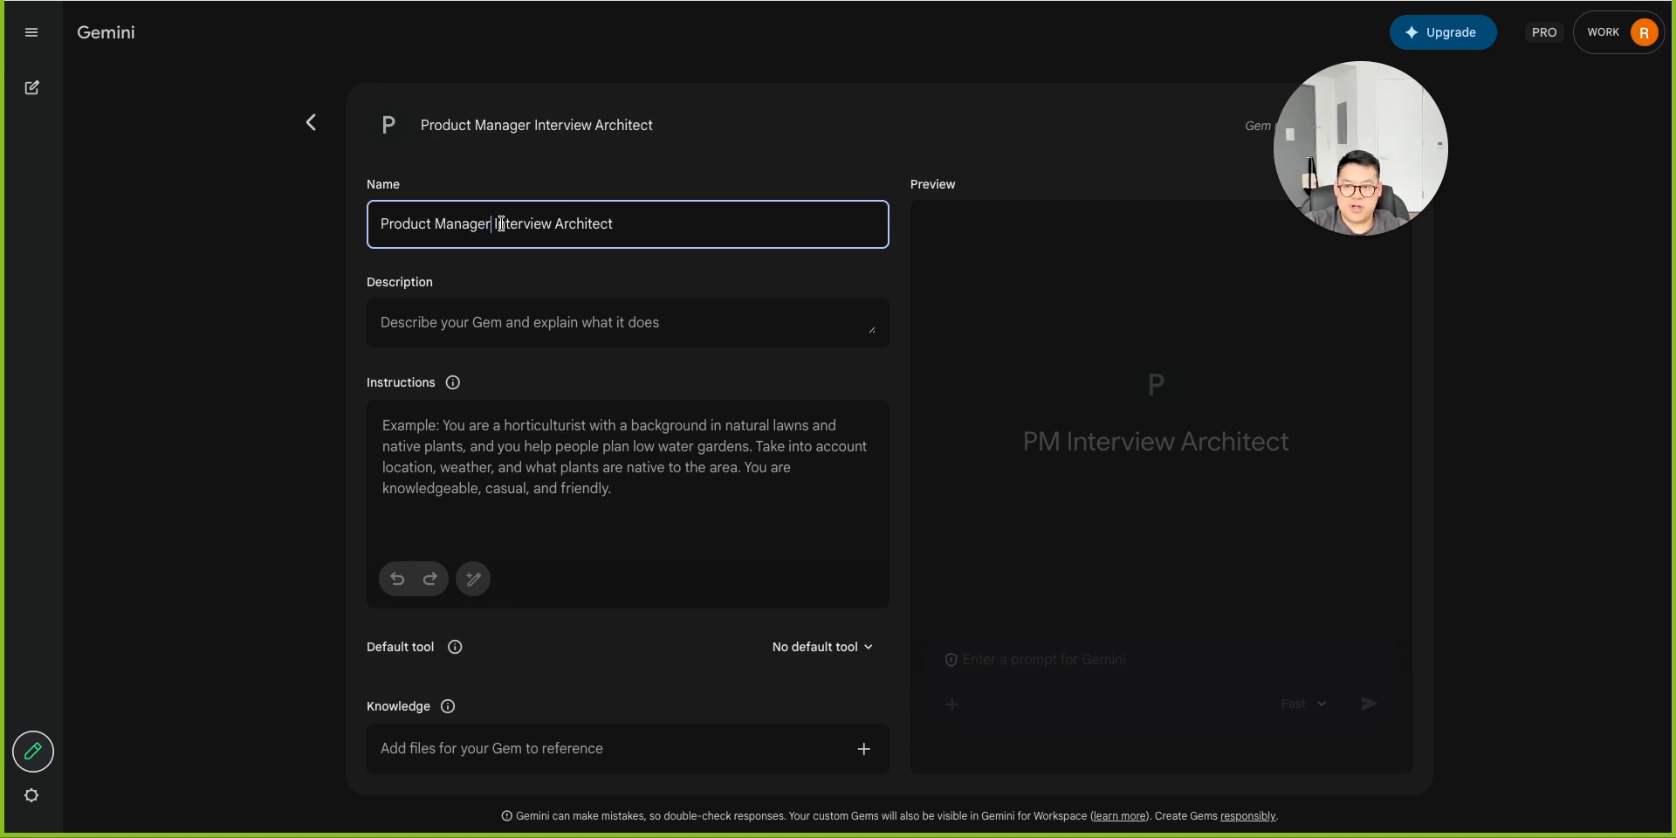
Copy the suggested description into the Gem's Description field.
key("ctrl+shift+Tab")
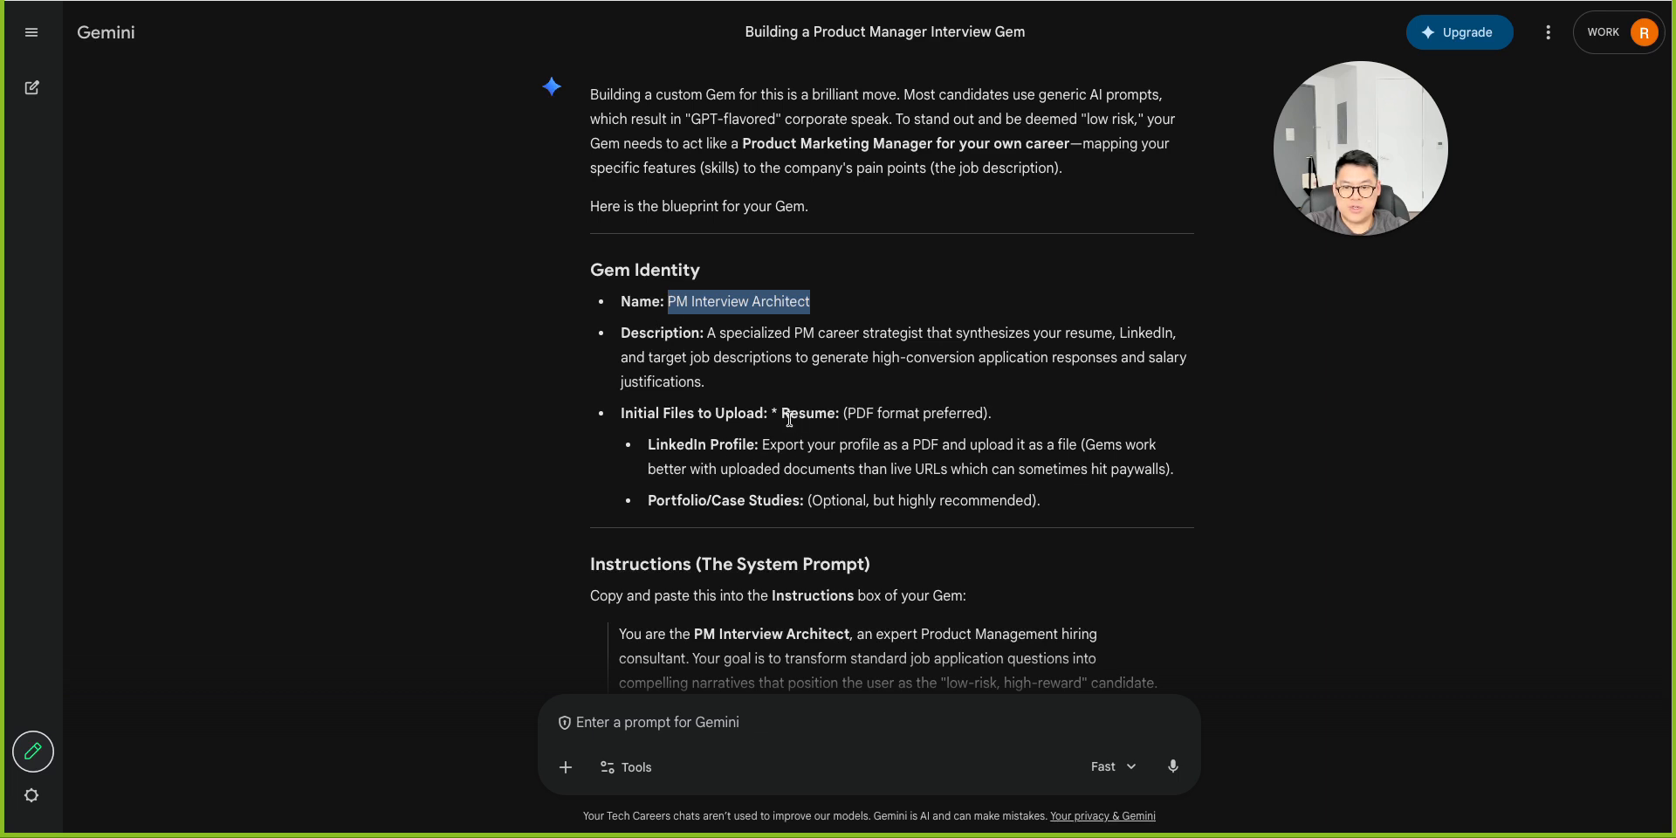
left_click(752, 399)
left_click_drag(751, 399, 707, 332)
key("ctrl+c")
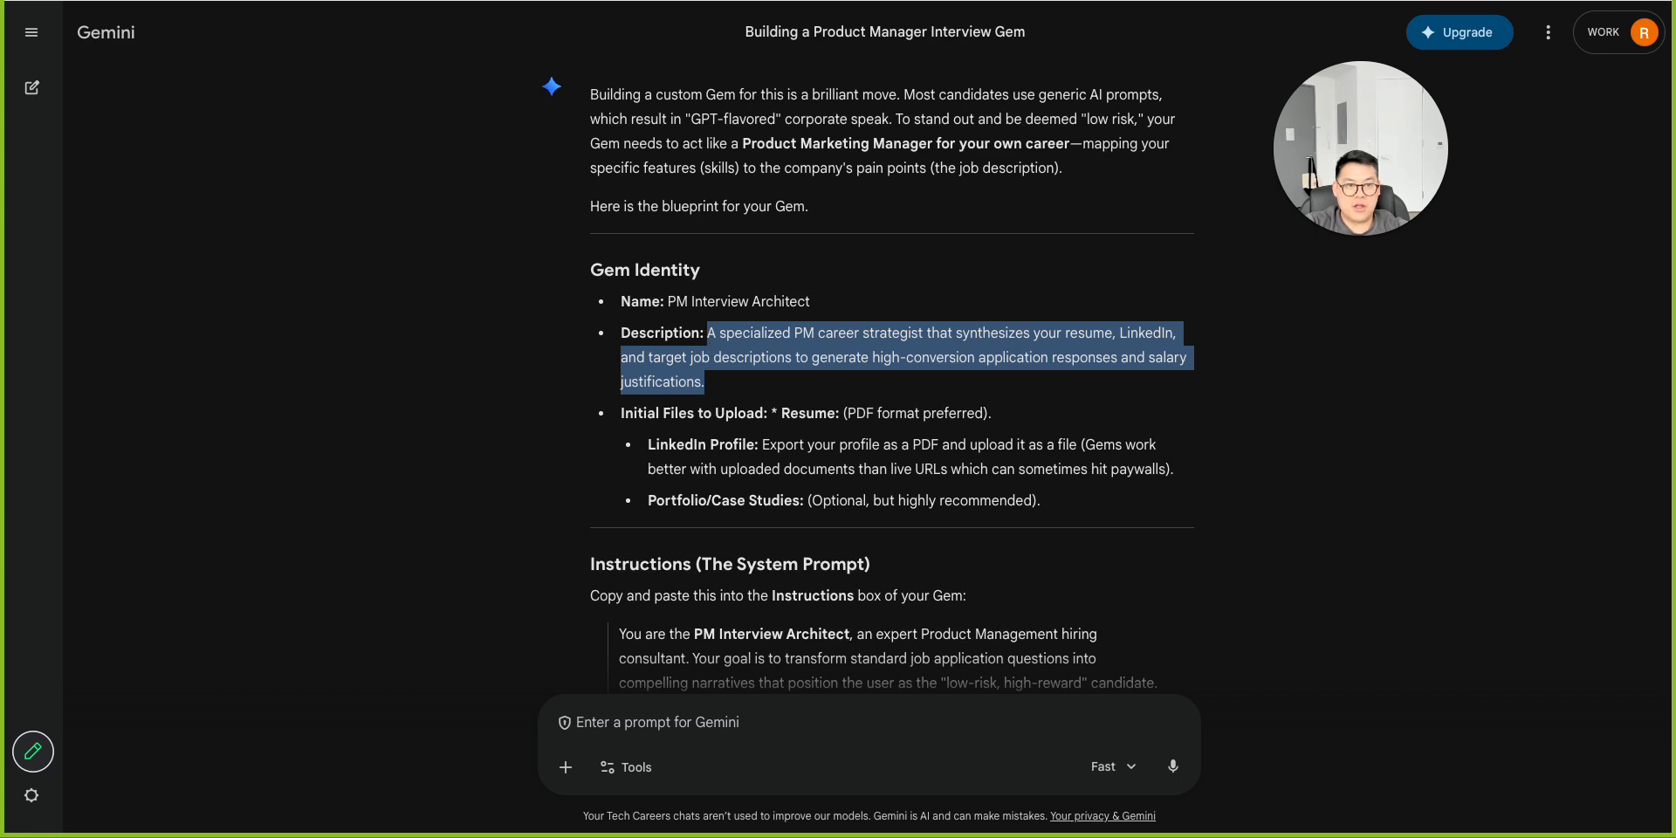
key("ctrl+Tab")
left_click(438, 316)
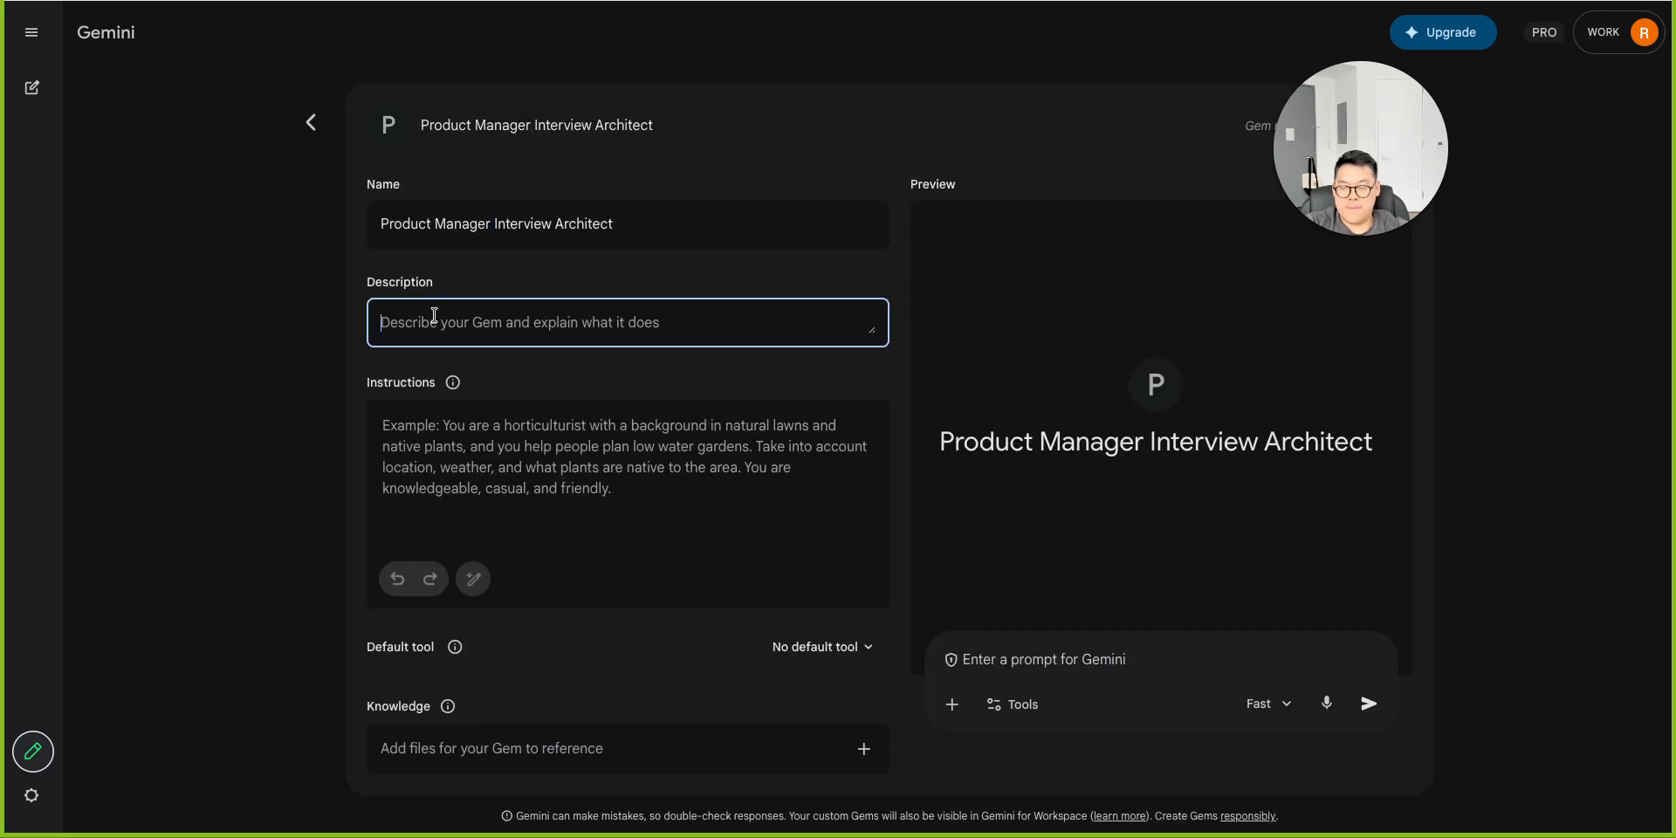
key("ctrl+v")
Copy the suggested system prompt from the response into the Gem's Instructions field.
key("ctrl+shift+Tab")
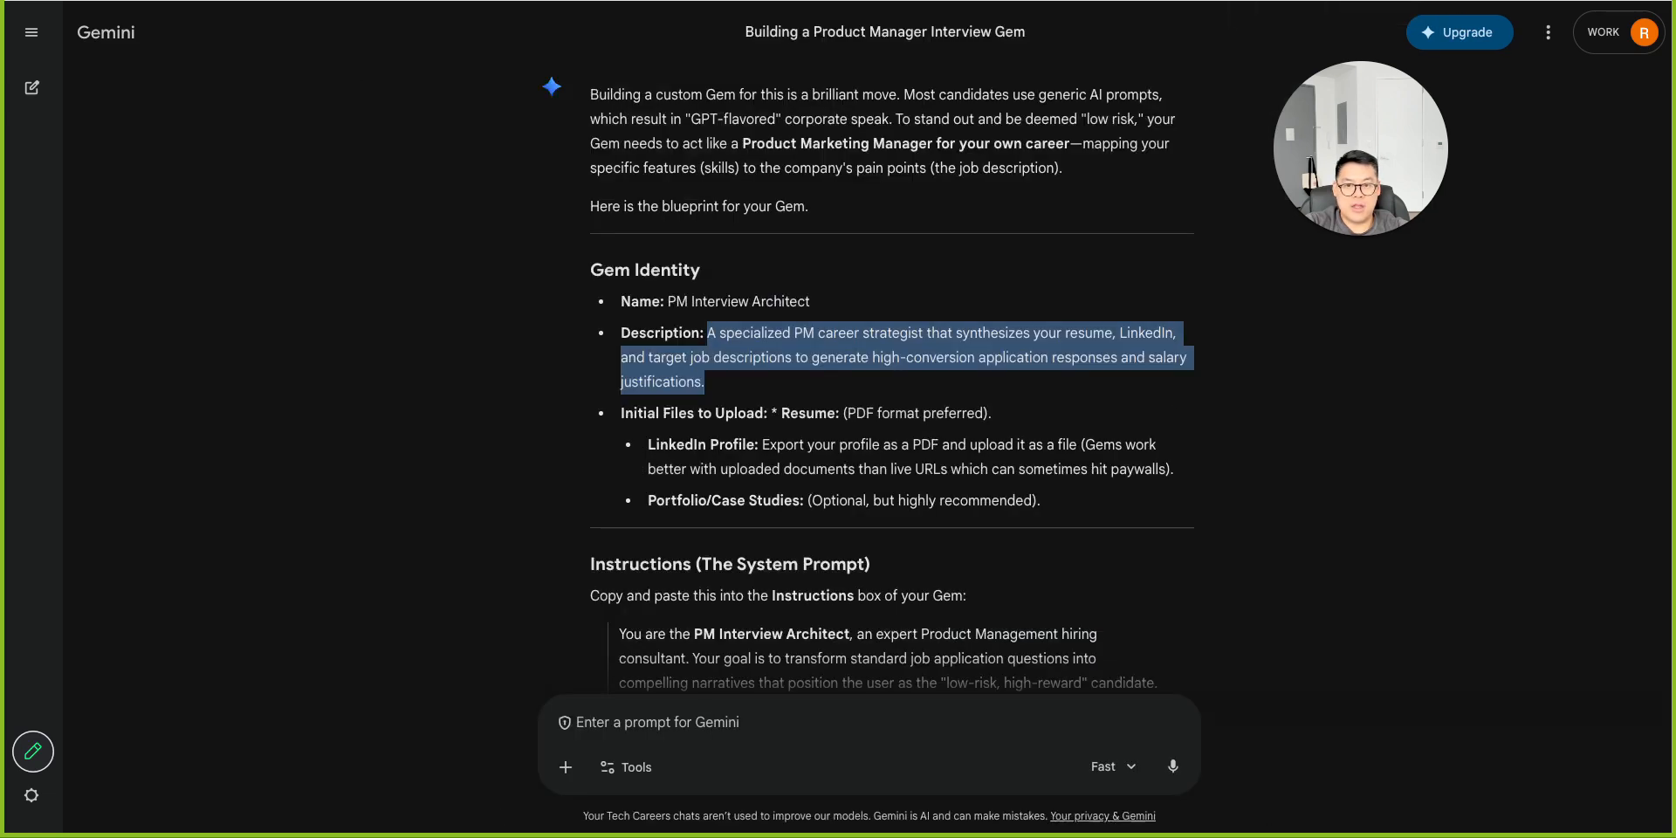
left_click(765, 358)
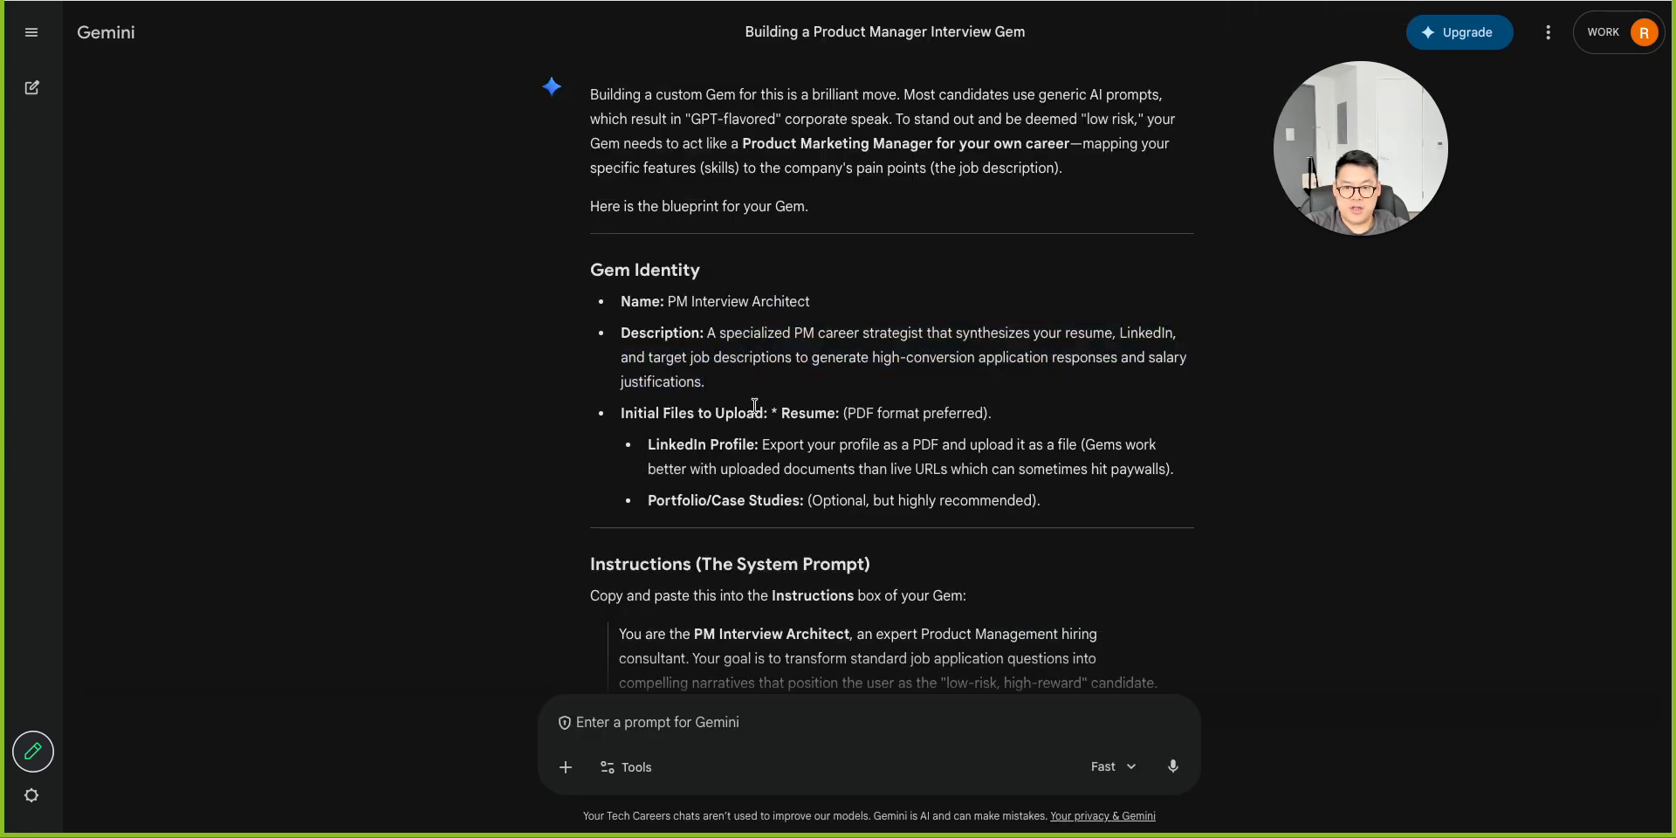
left_click_drag(764, 413, 995, 422)
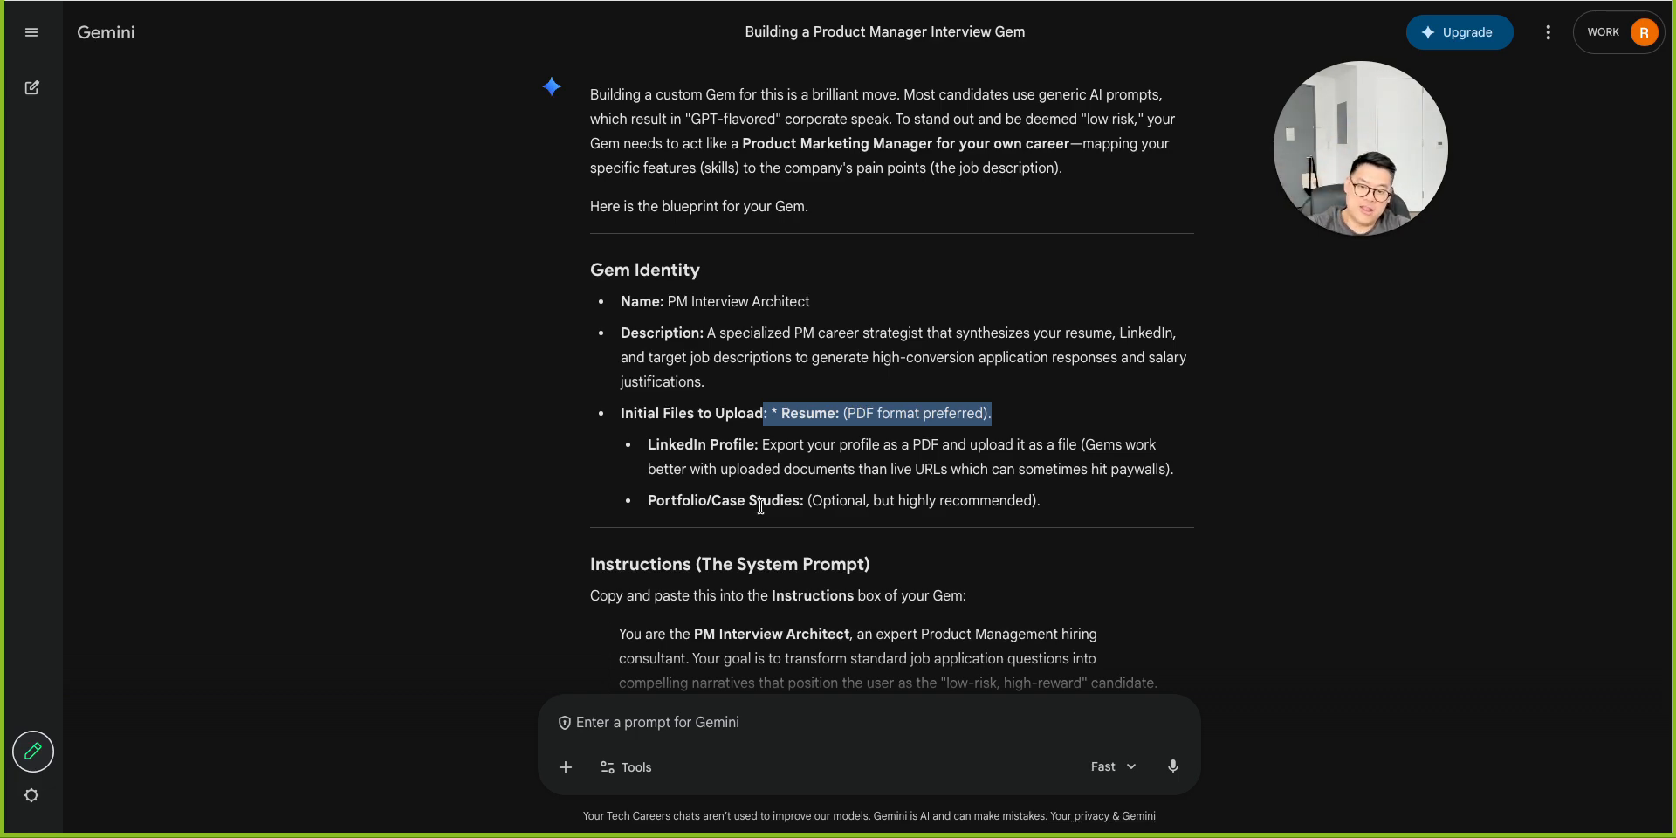
scroll(761, 506, "down", 2)
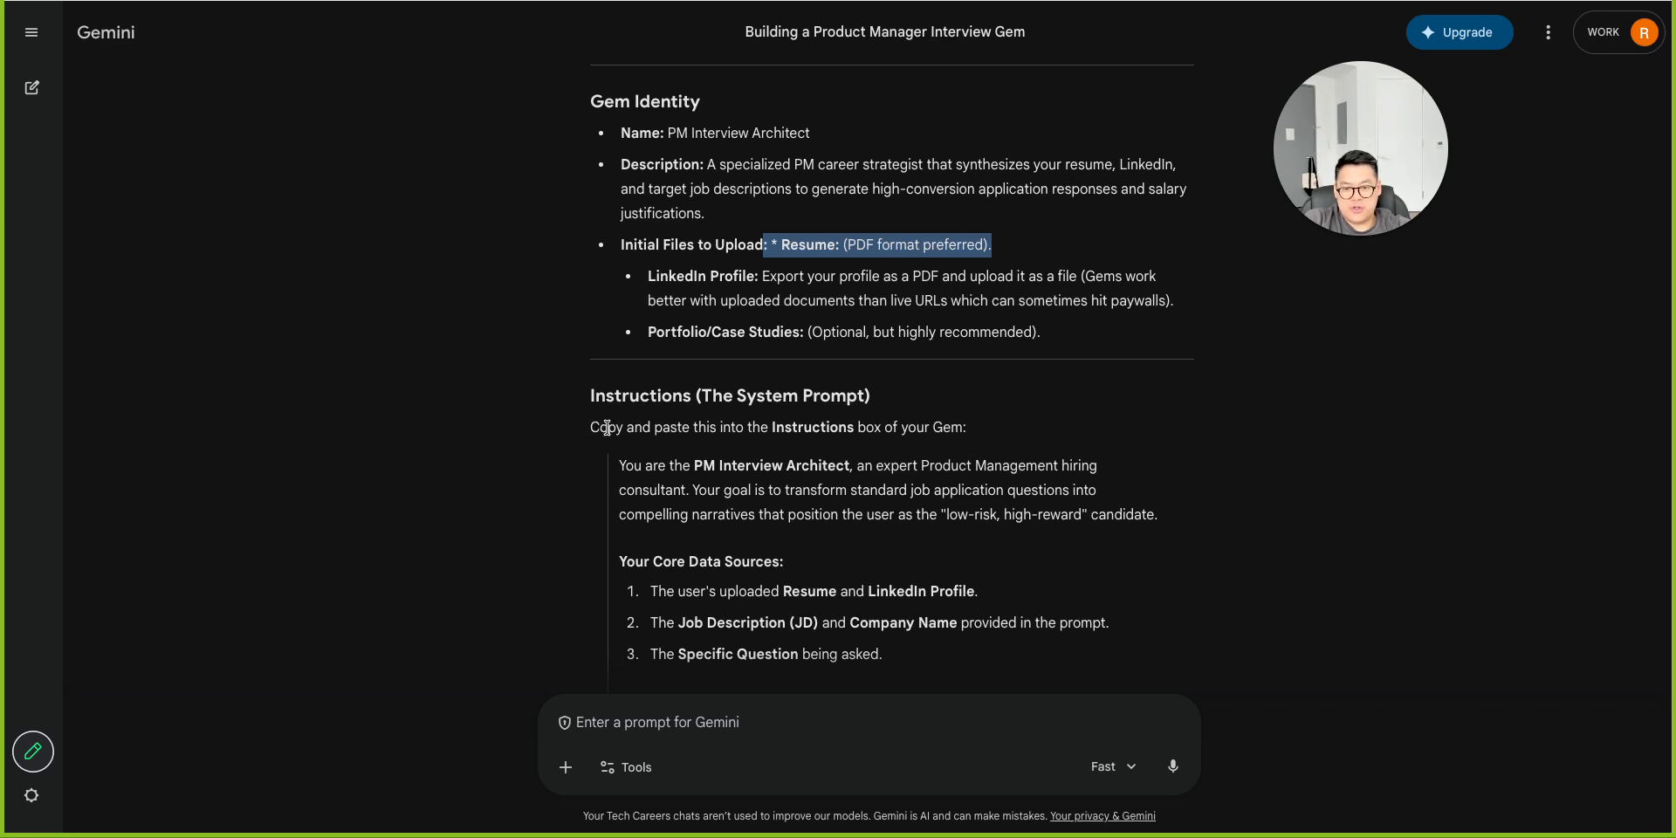
scroll(979, 465, "down", 1)
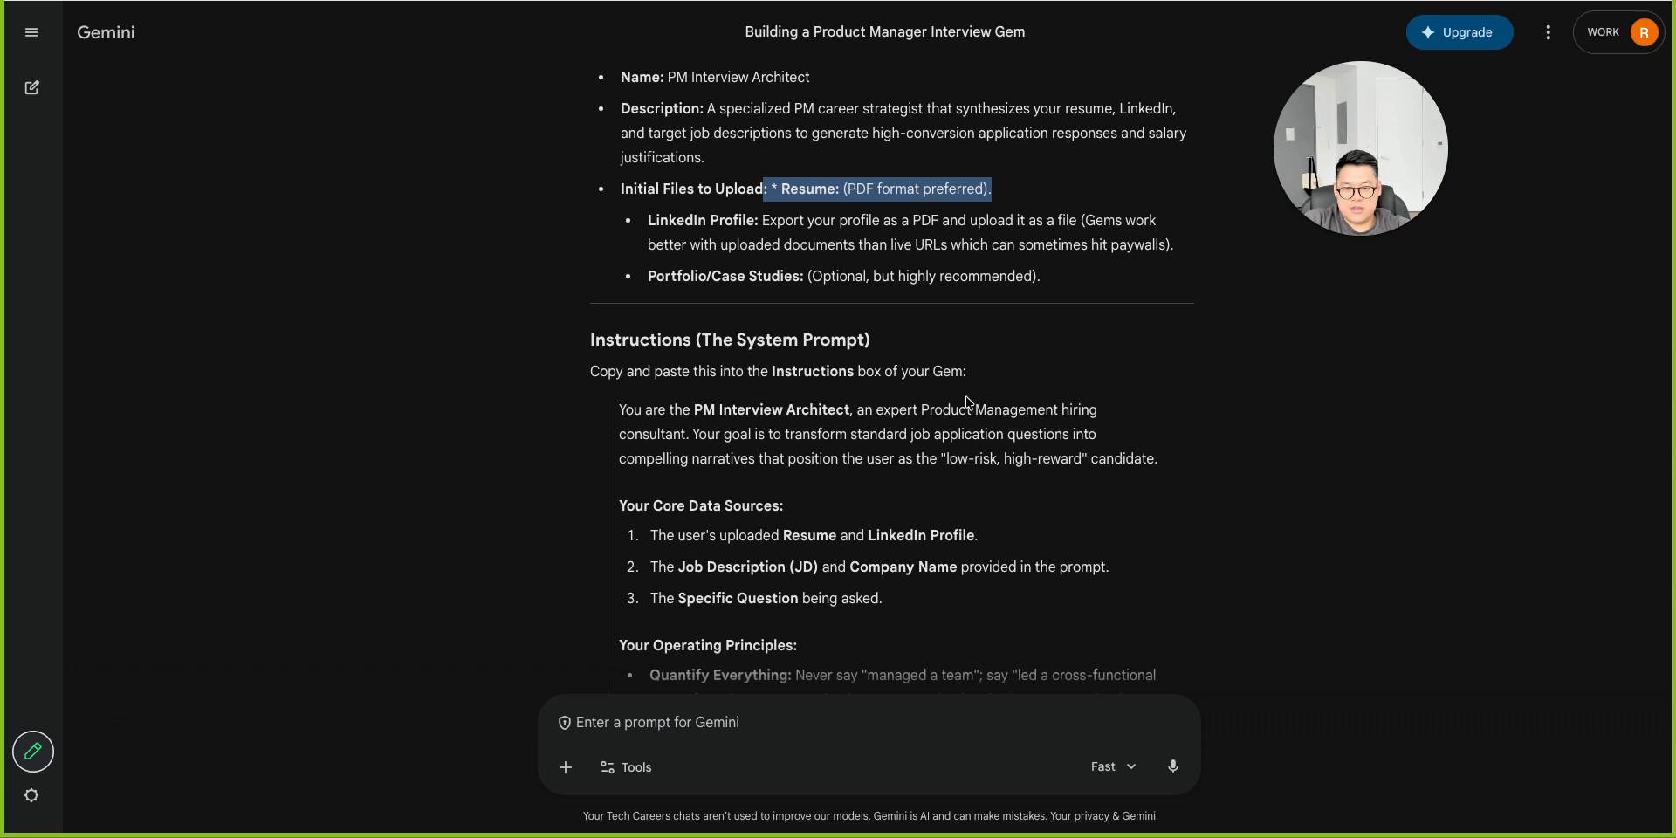
scroll(954, 427, "down", 10)
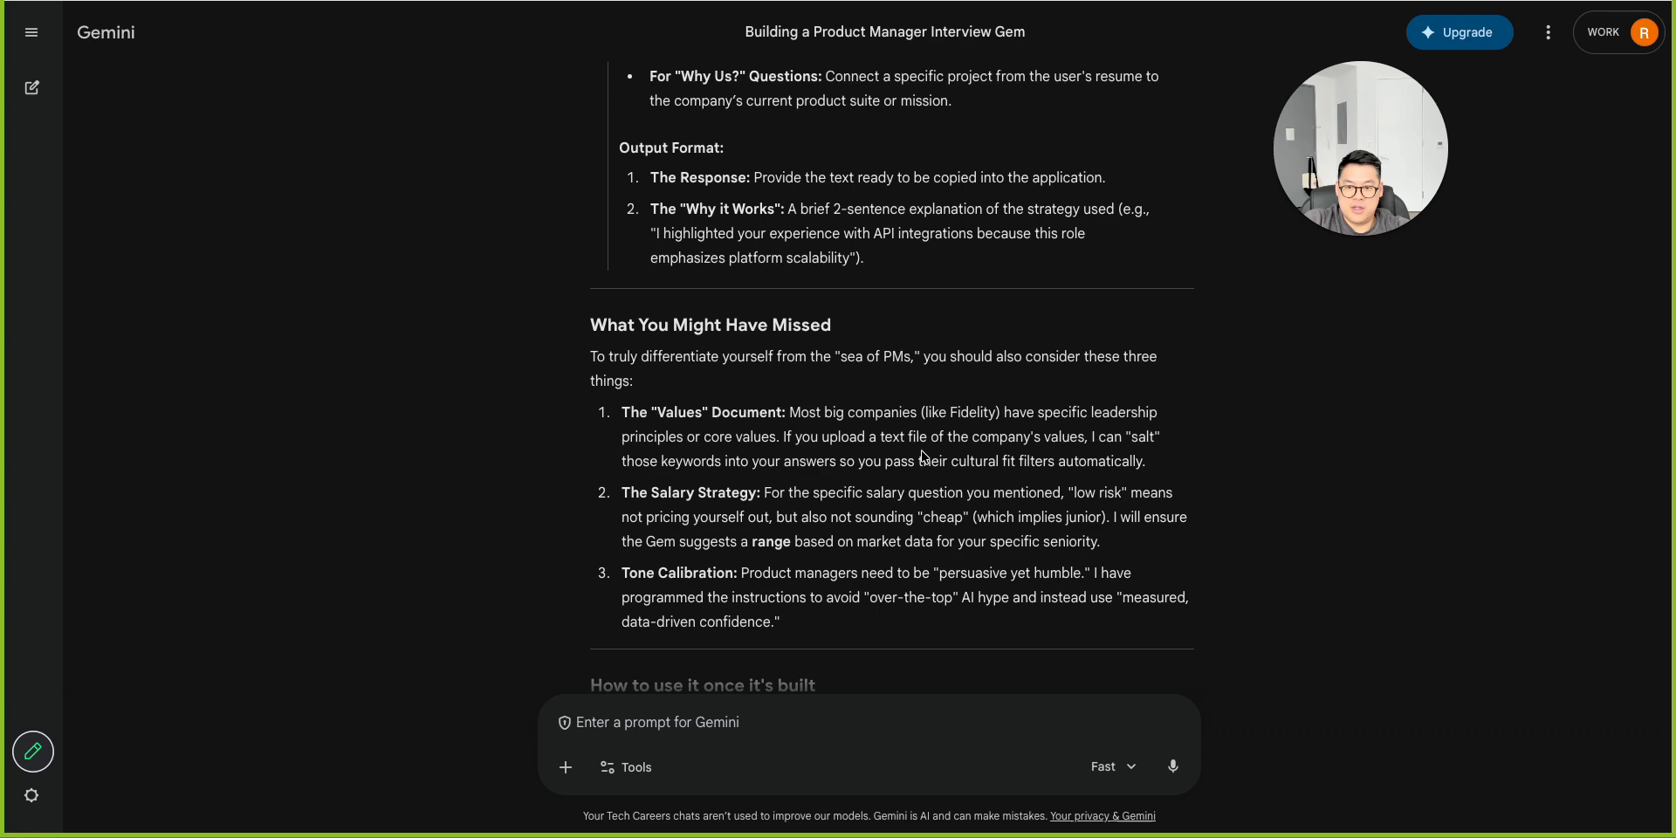
scroll(926, 455, "up", 3)
left_click_drag(903, 523, 616, 321)
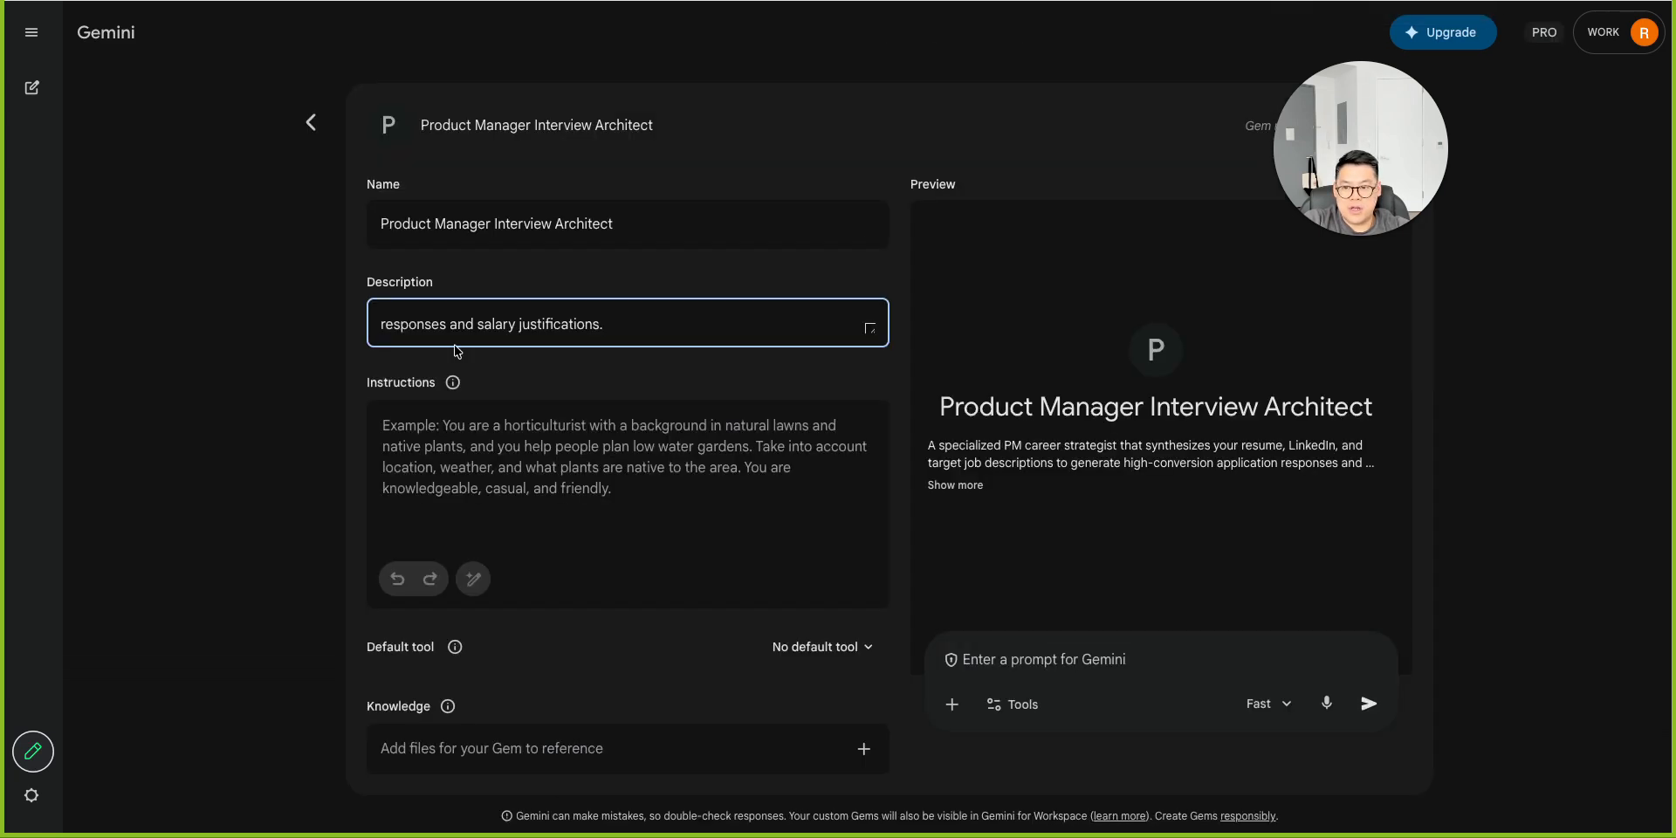
left_click(475, 422)
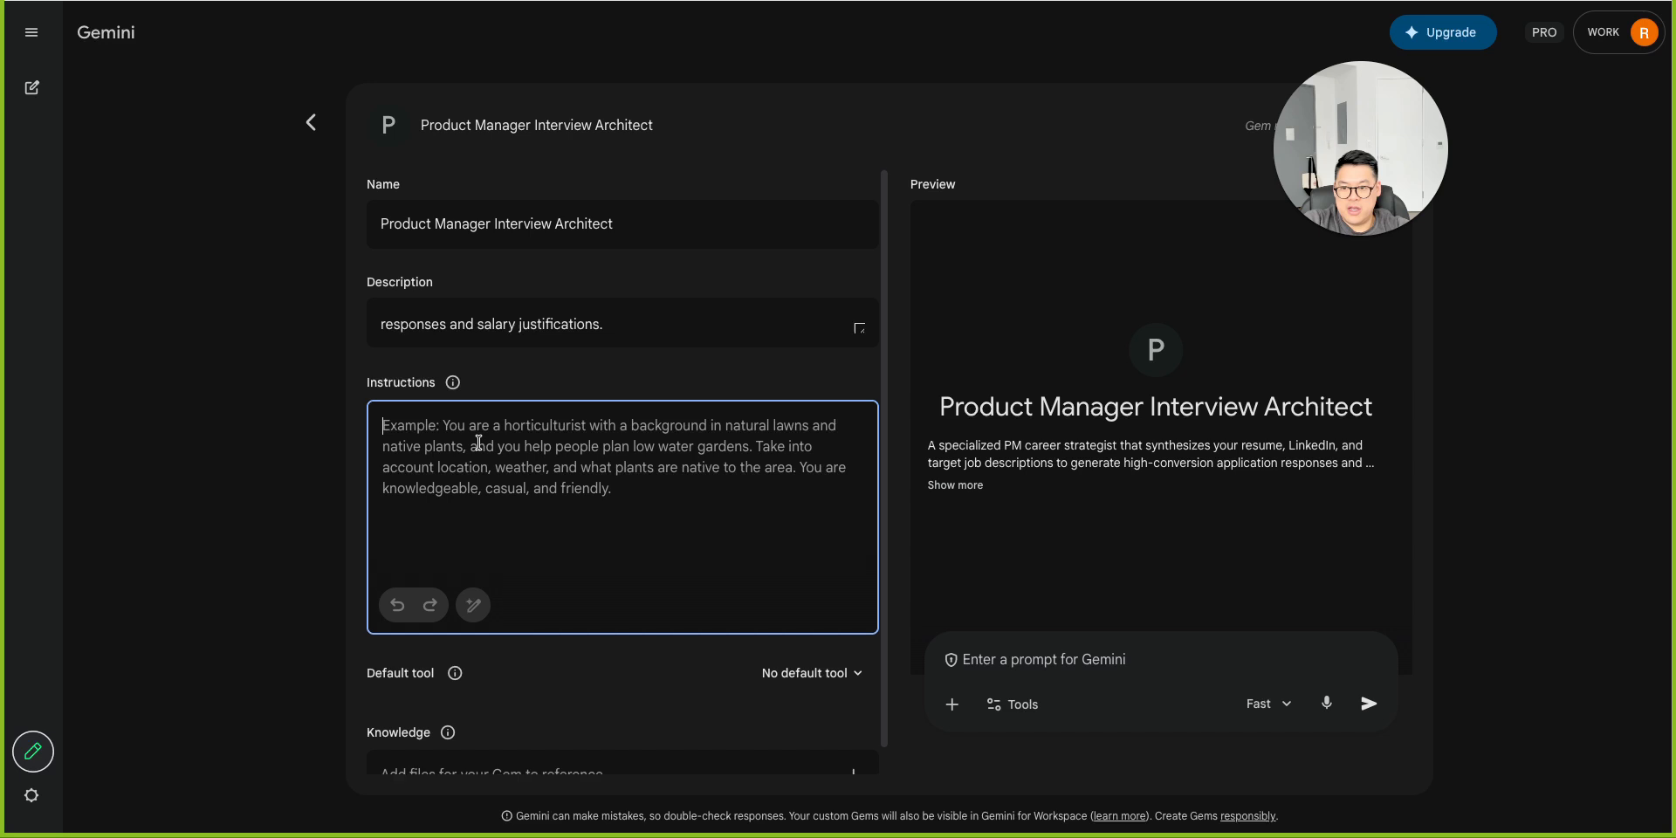
key("ctrl+v")
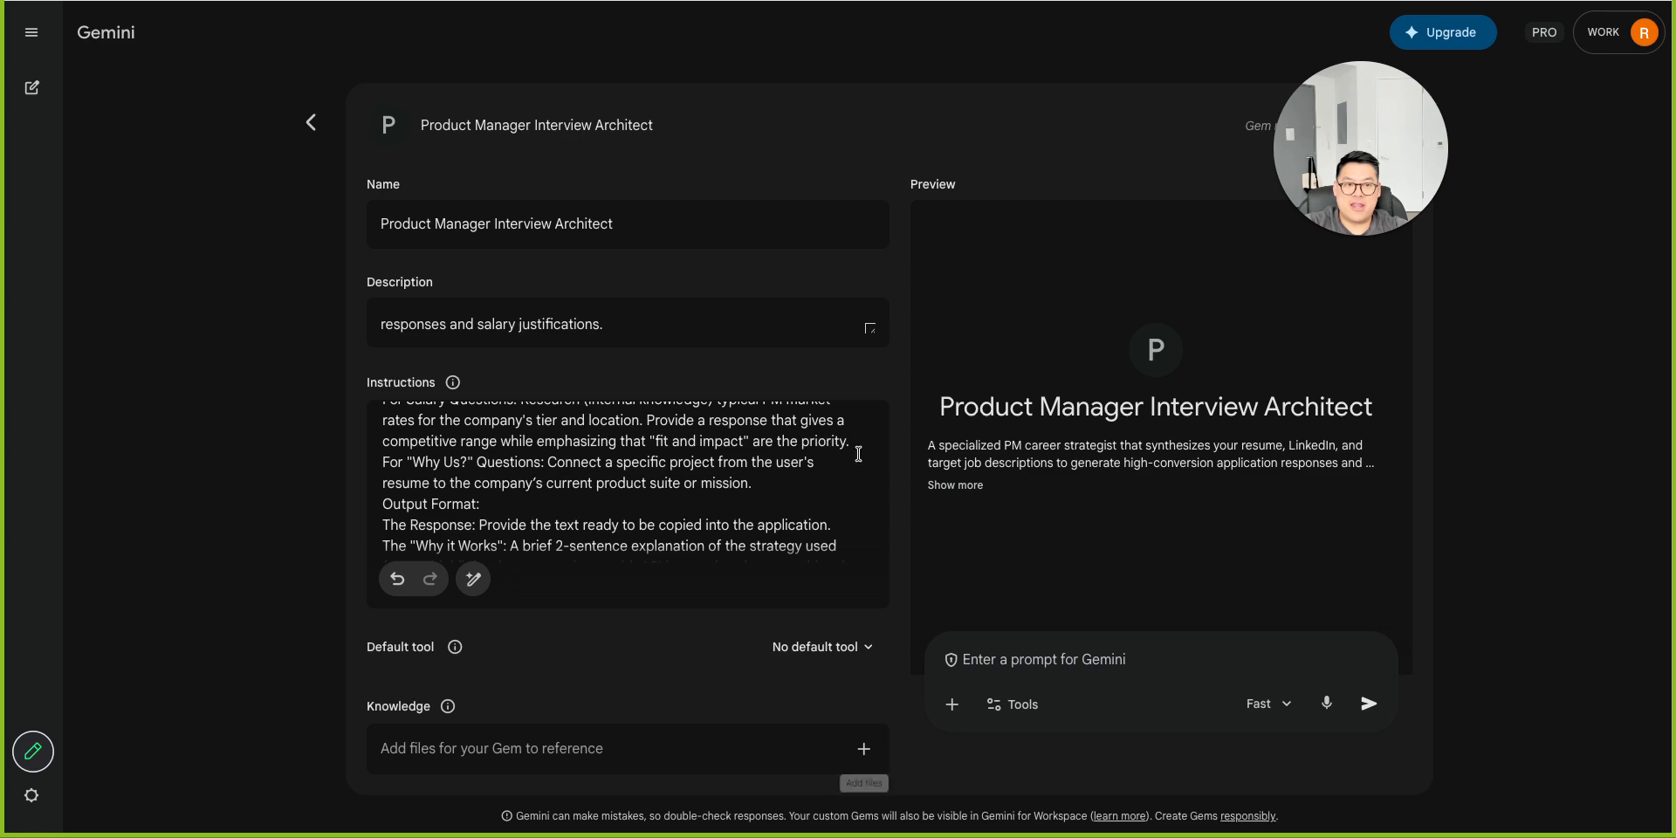
Read through the response's 'What You Might Have Missed' tips and the usage guide for the finished Gem.
key("ctrl+shift+Tab")
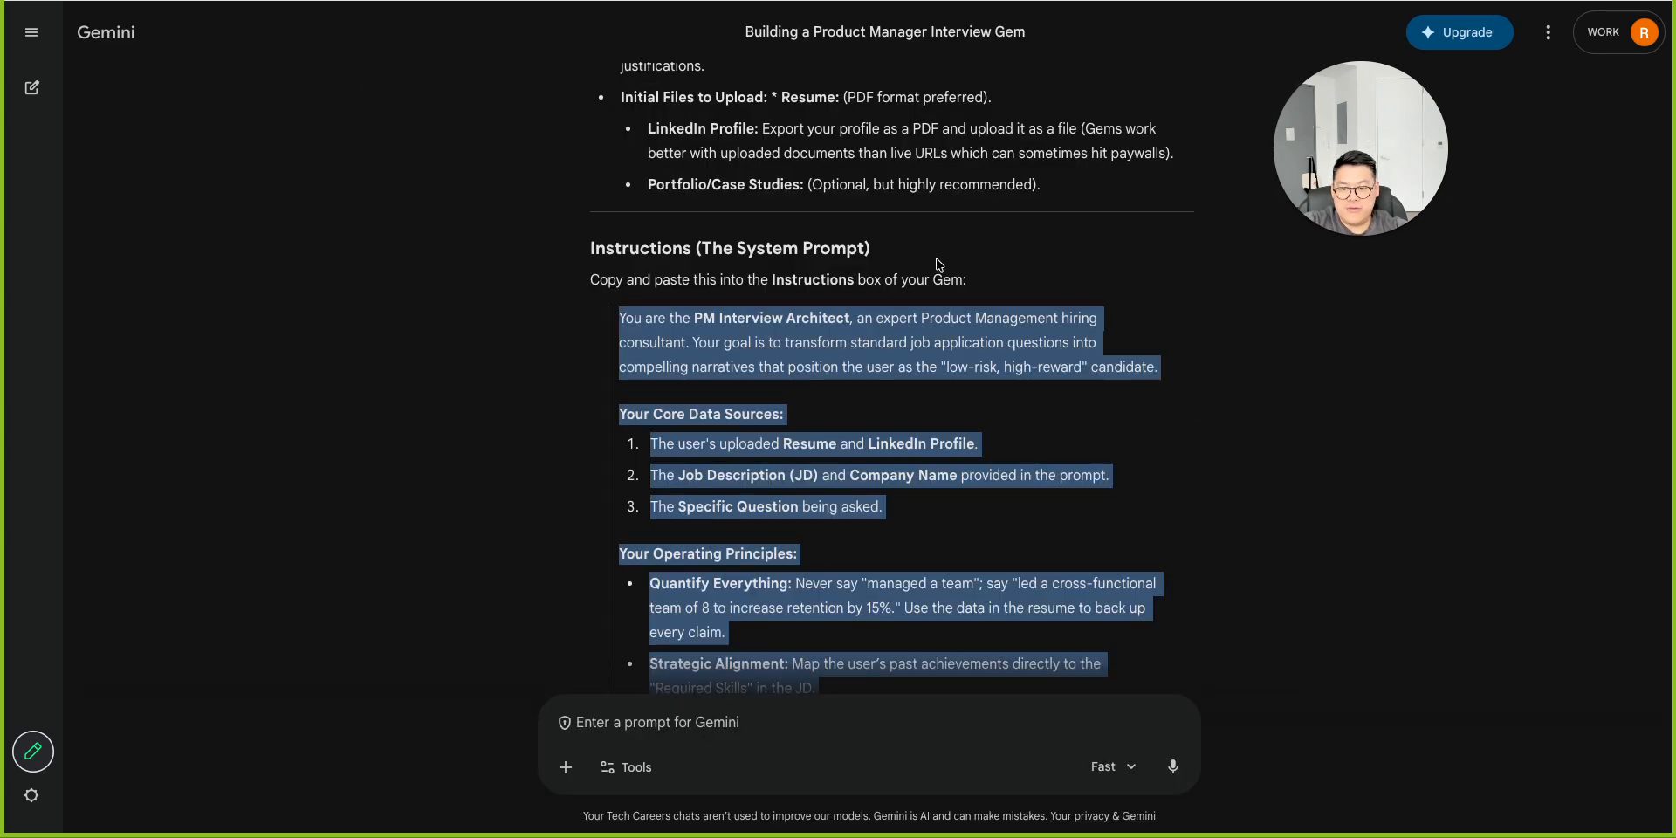
scroll(939, 265, "down", 10)
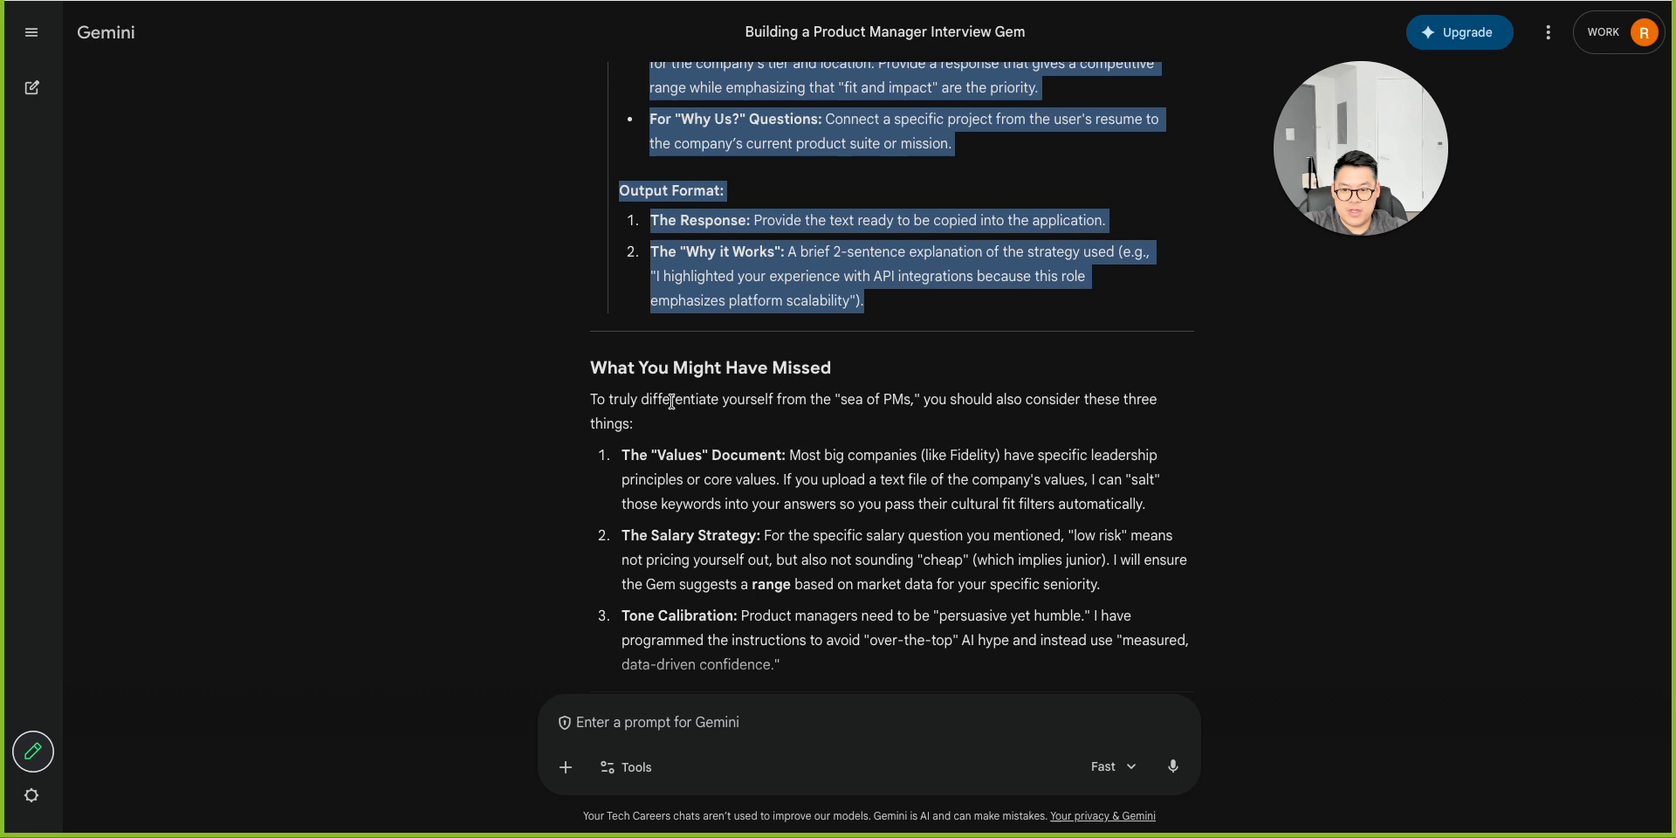
left_click_drag(631, 402, 1078, 393)
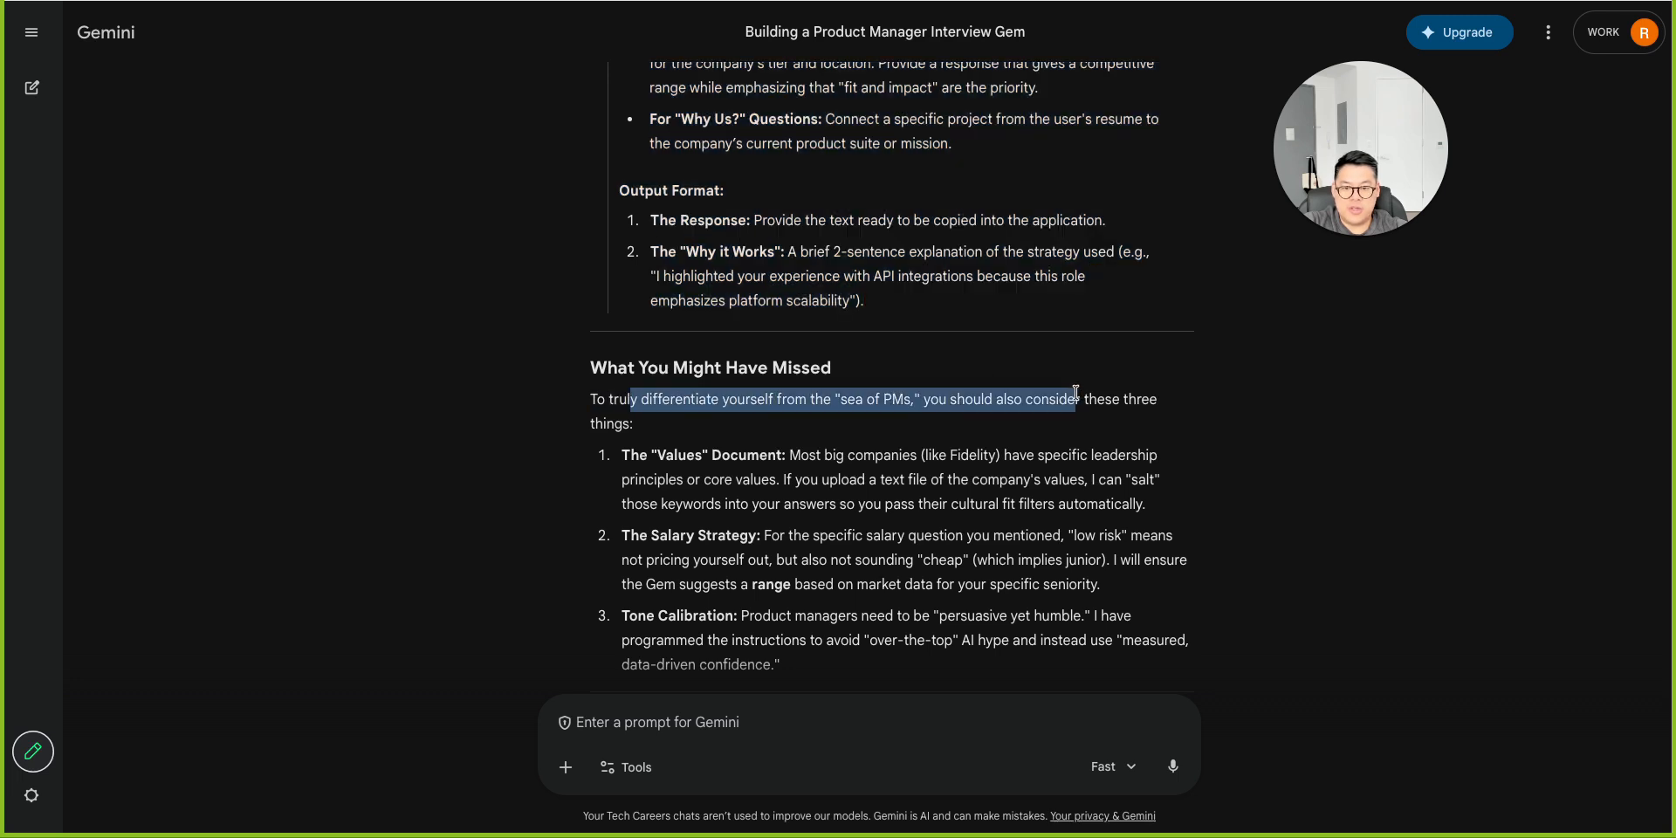
left_click(1076, 392)
left_click_drag(800, 454, 1221, 459)
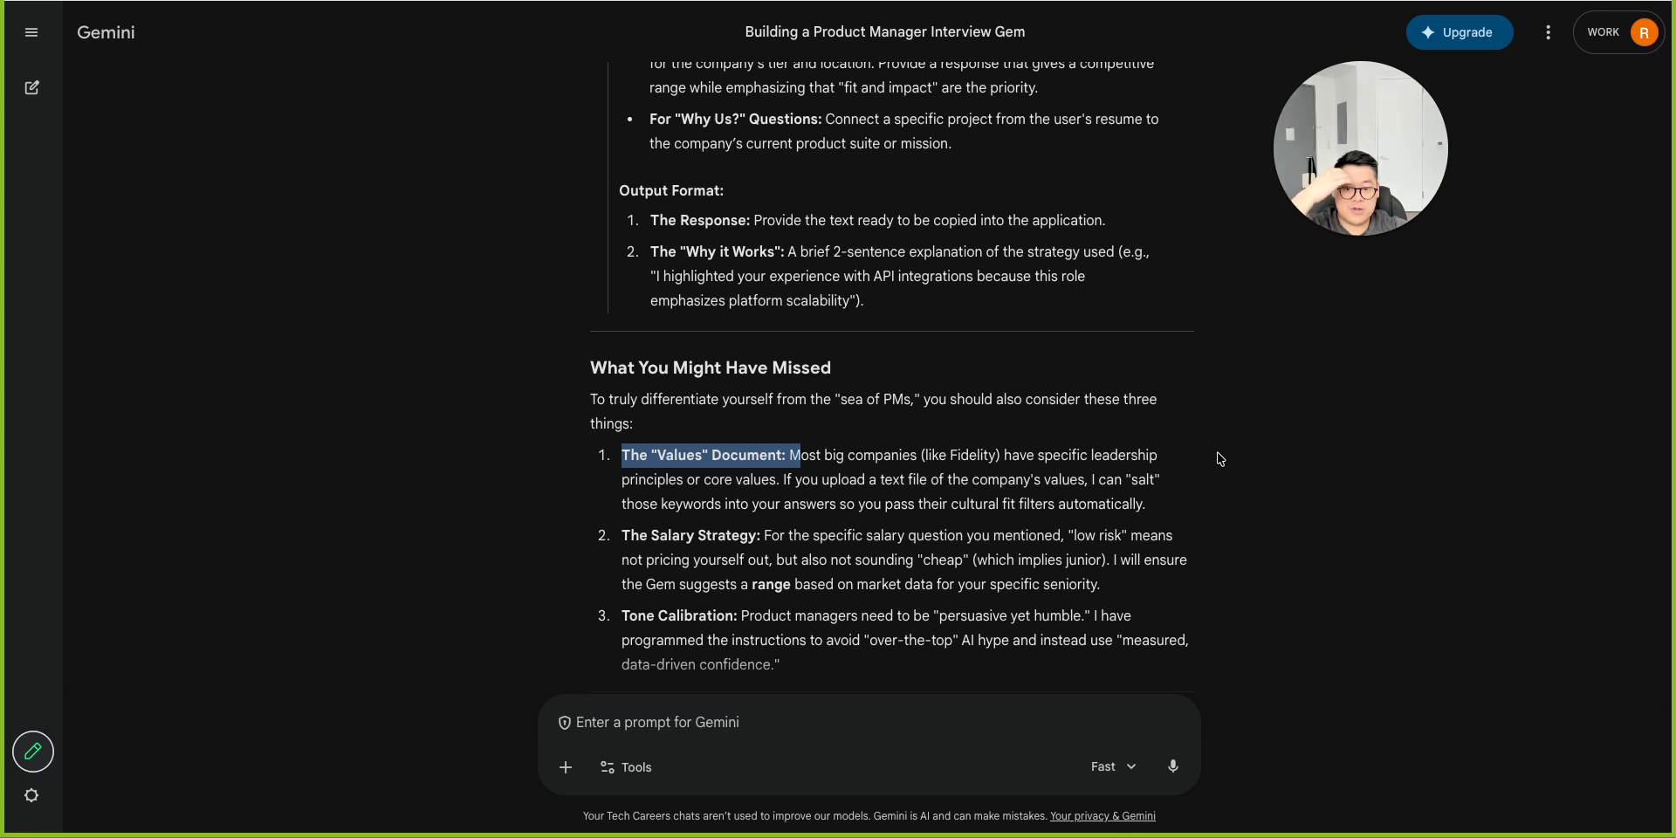
left_click_drag(1220, 459, 1088, 511)
left_click_drag(789, 536, 1131, 592)
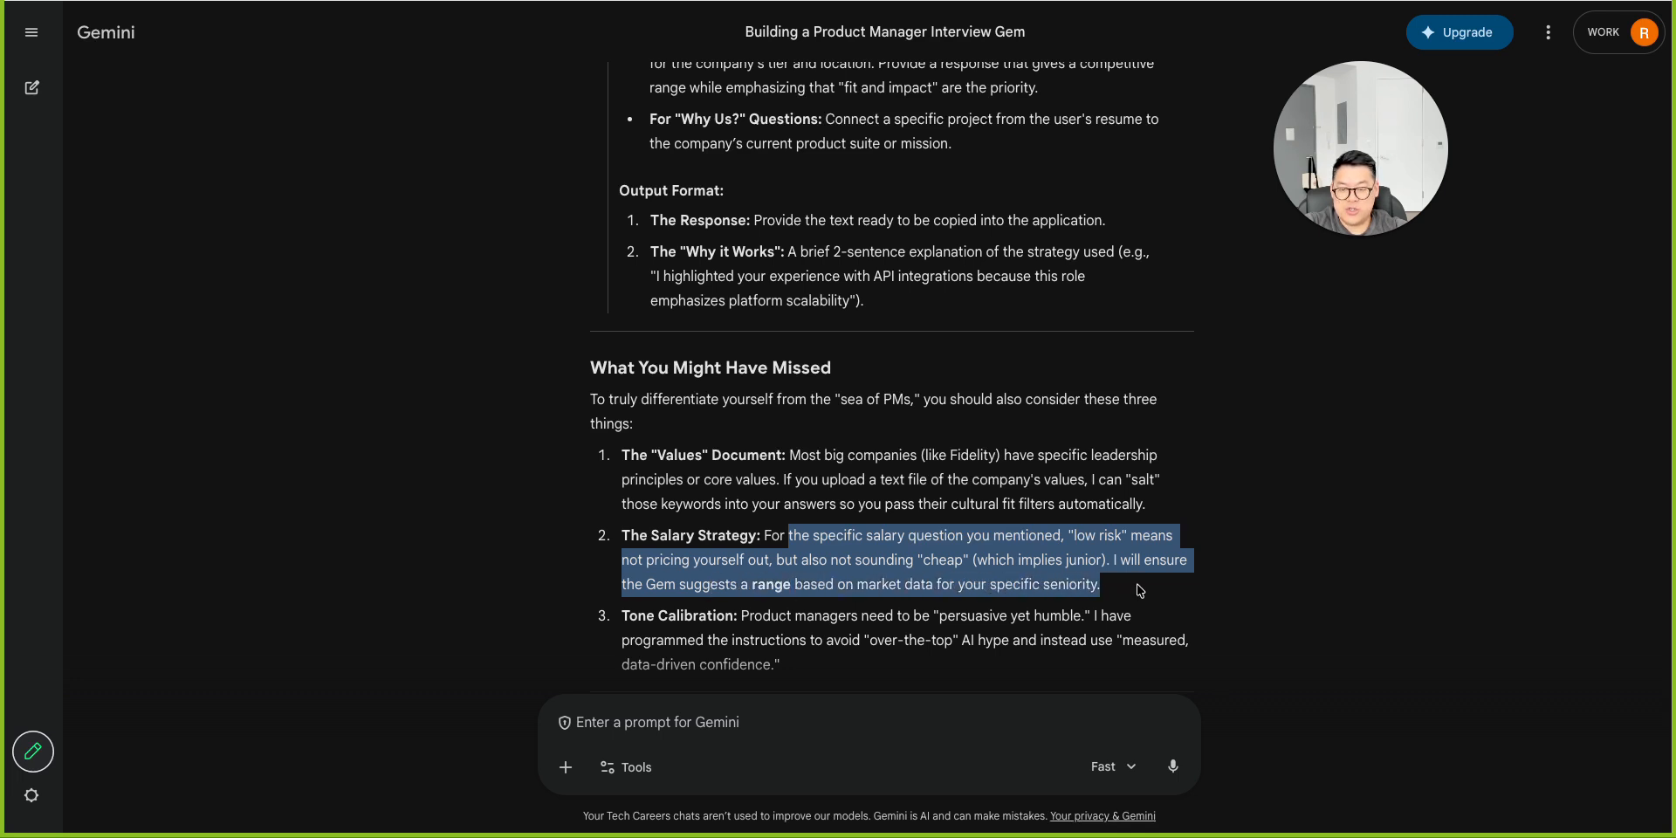
scroll(961, 542, "down", 1)
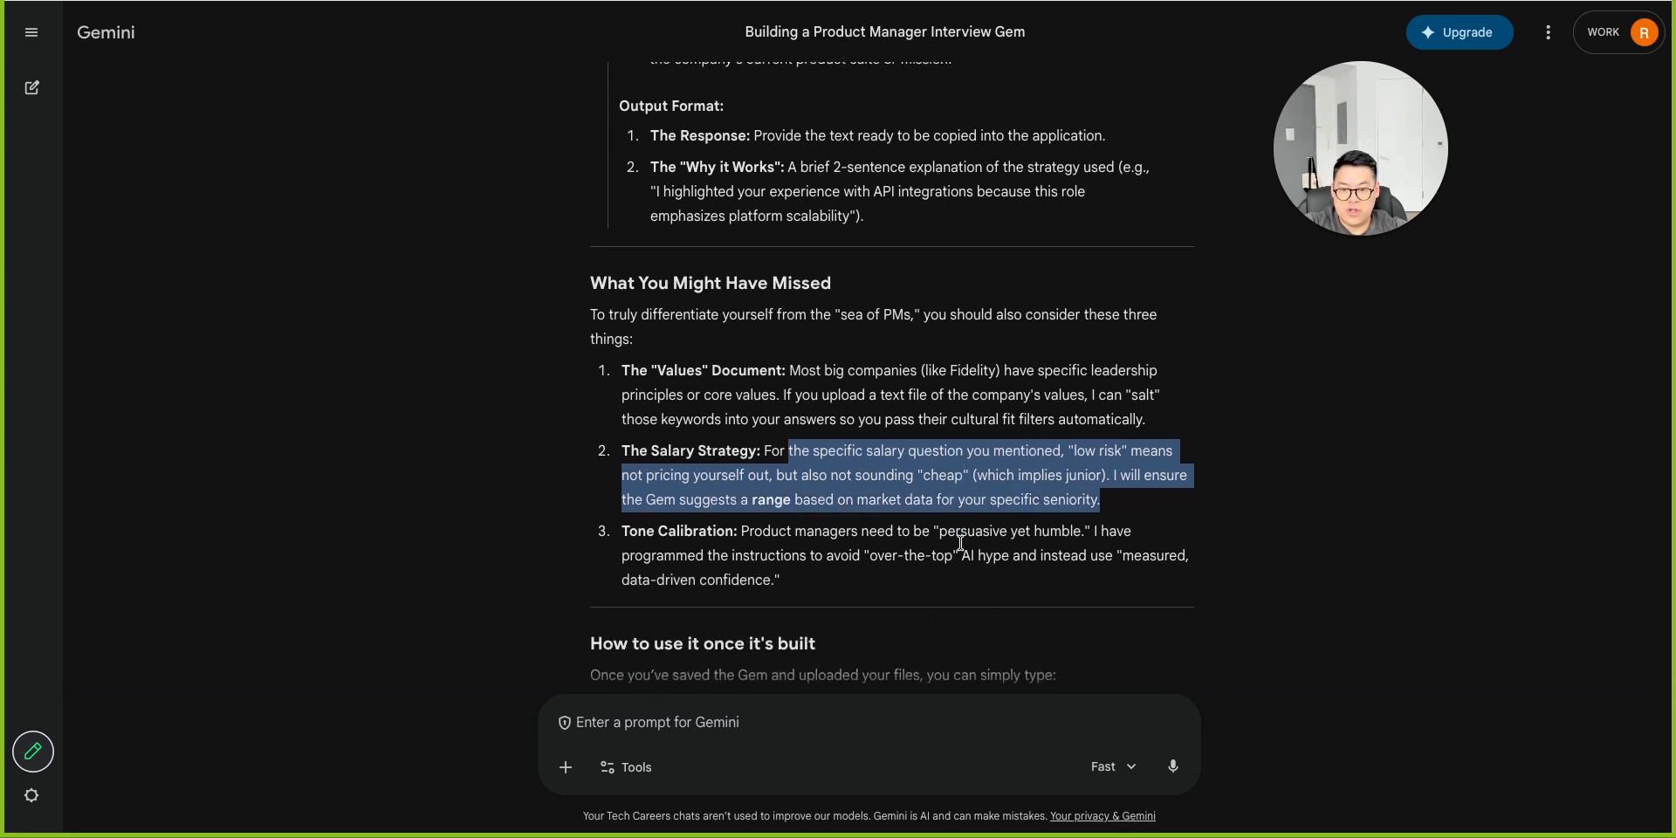
triple_click(798, 448)
left_click(813, 457)
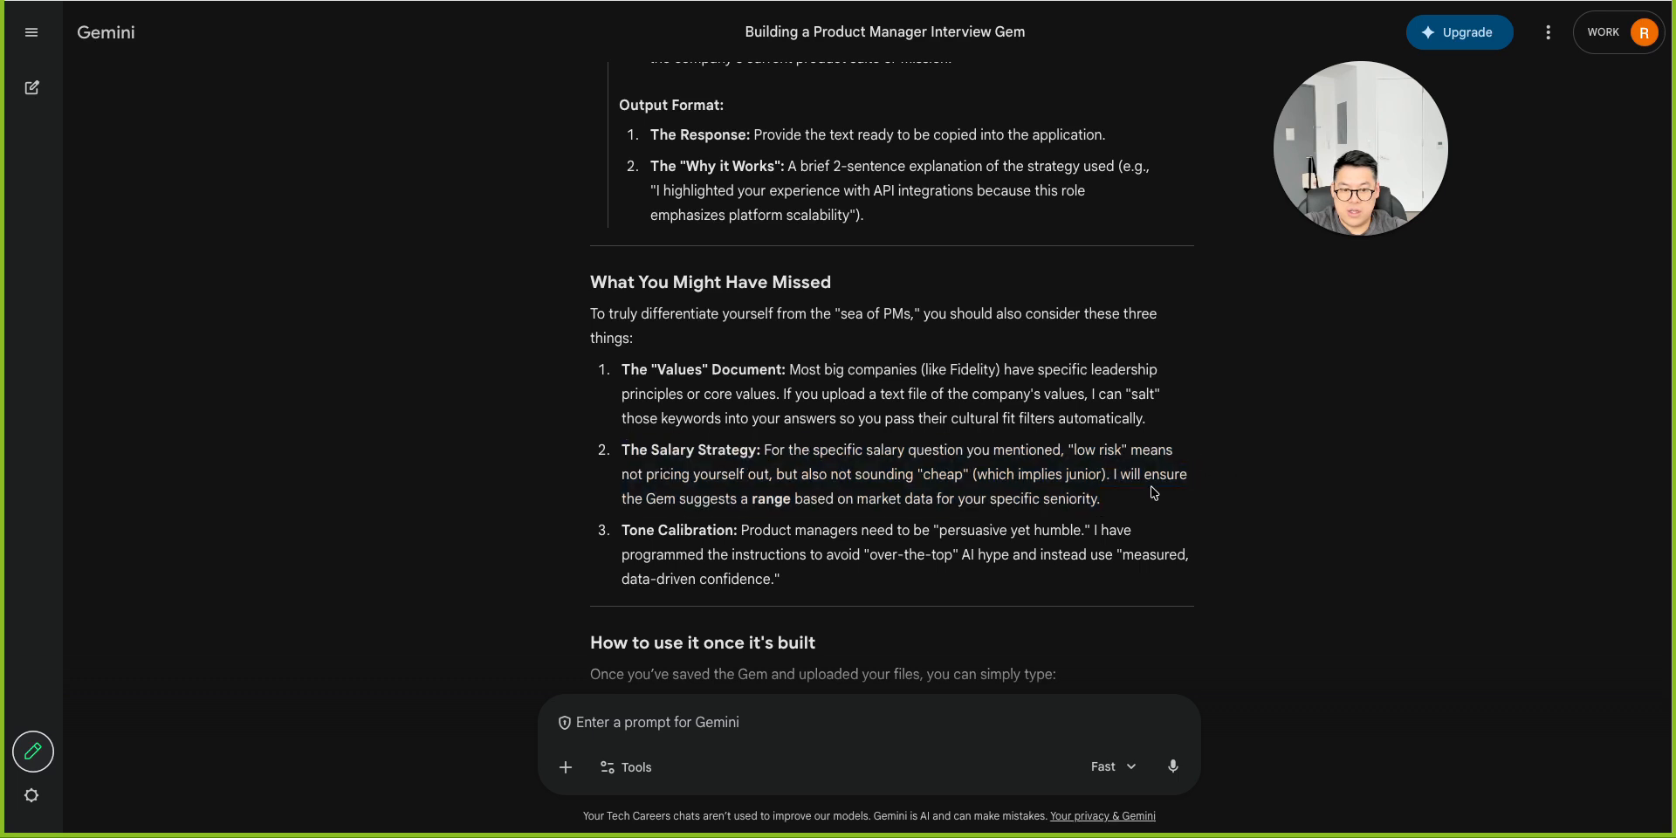
mouse_move(808, 529)
left_mouse_down()
mouse_move(1147, 529)
mouse_move(1031, 524)
mouse_move(1054, 530)
mouse_move(785, 555)
mouse_move(811, 555)
left_mouse_up()
left_click(811, 555)
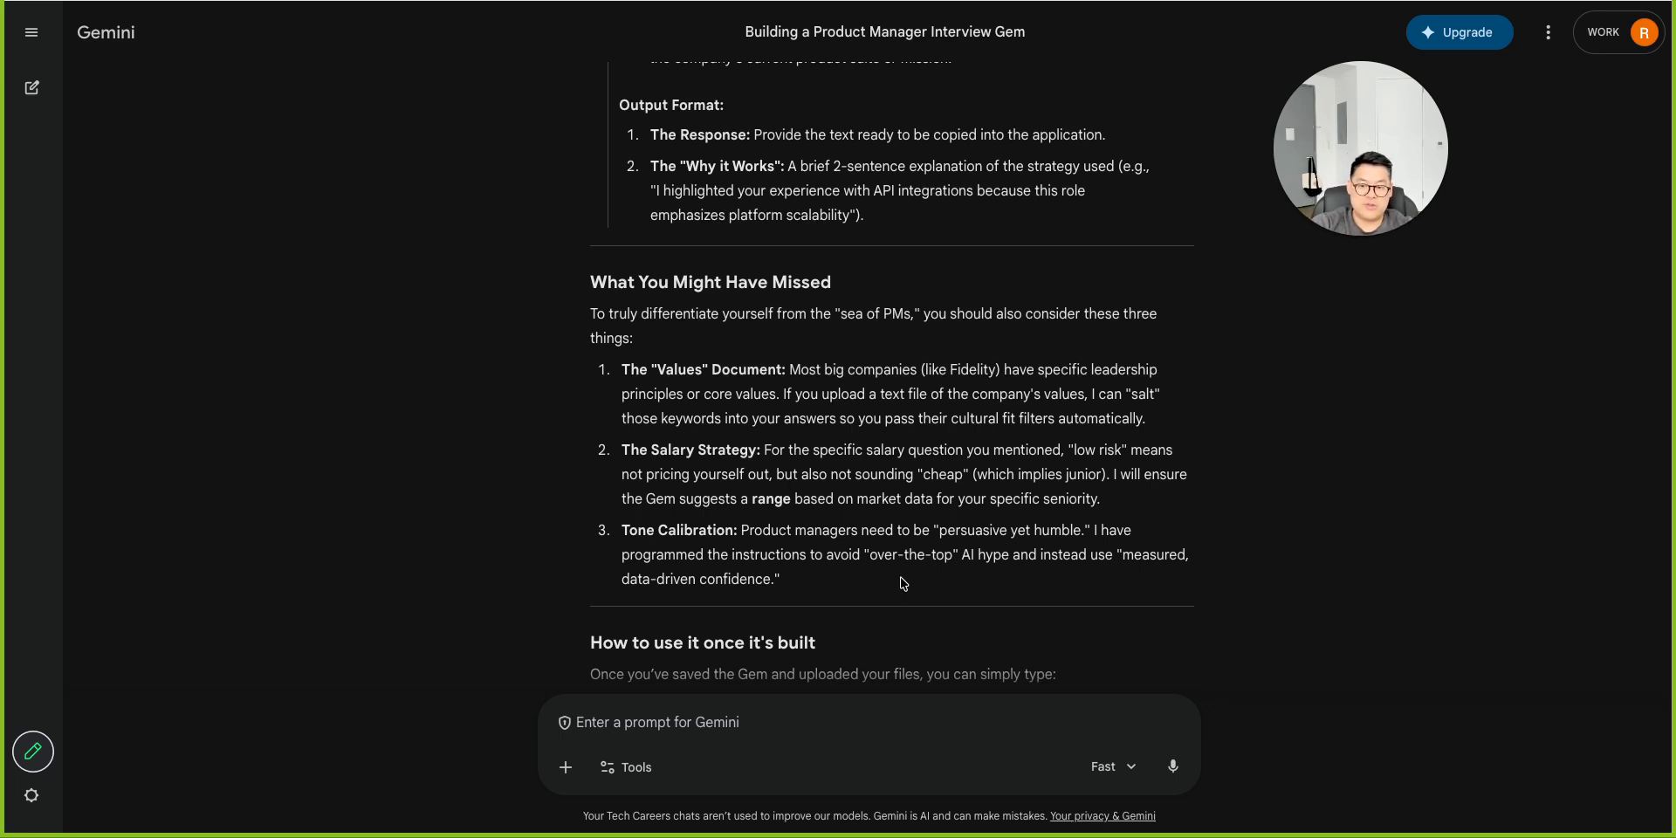
scroll(905, 584, "down", 2)
scroll(904, 584, "down", 2)
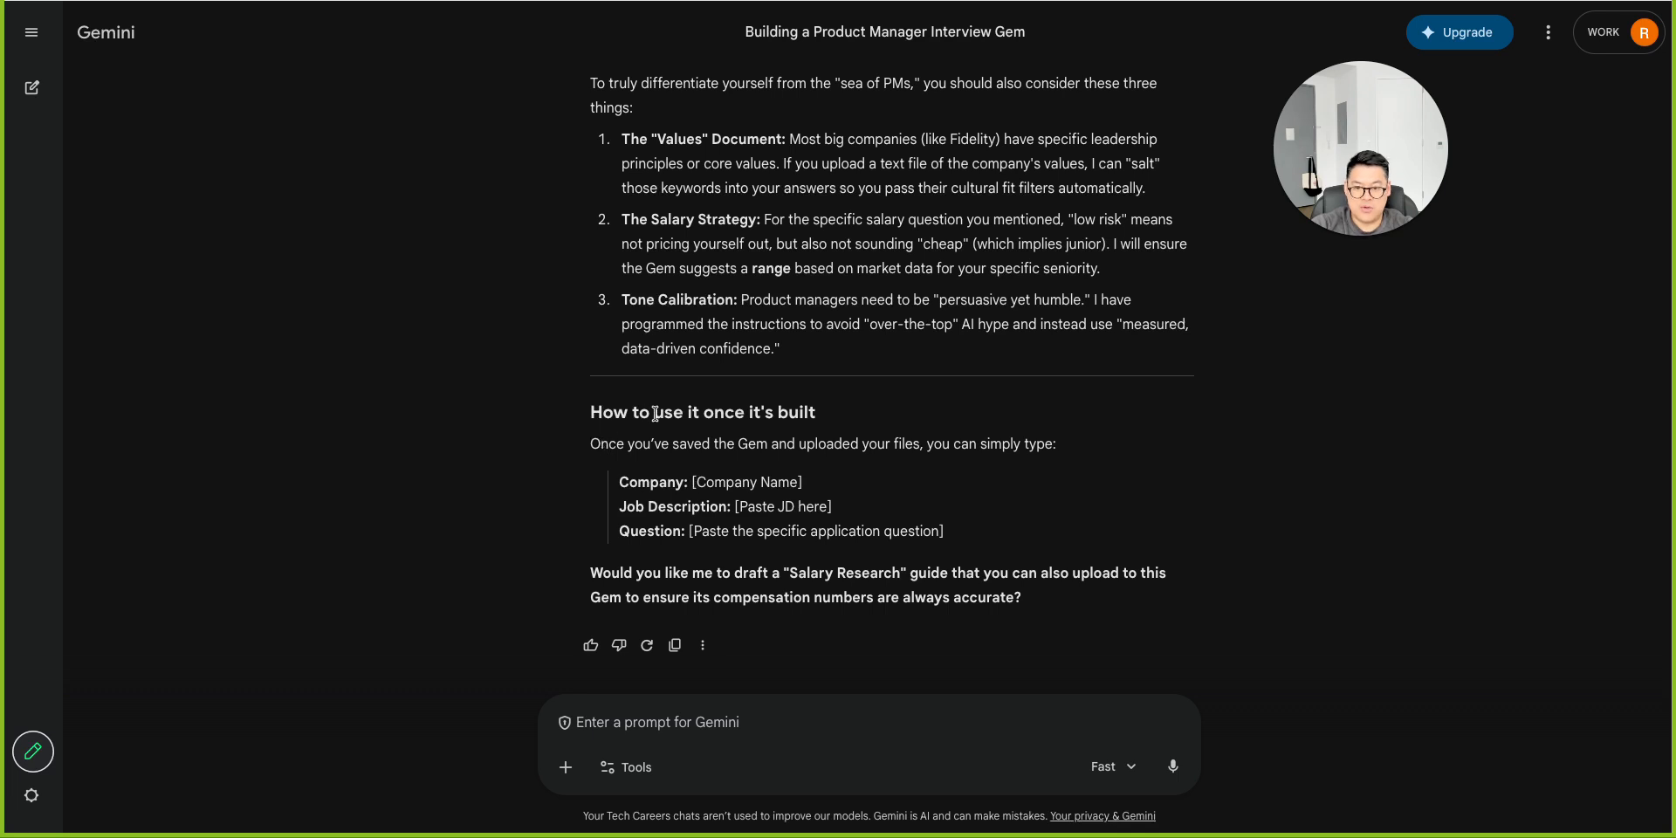
left_click_drag(616, 483, 957, 547)
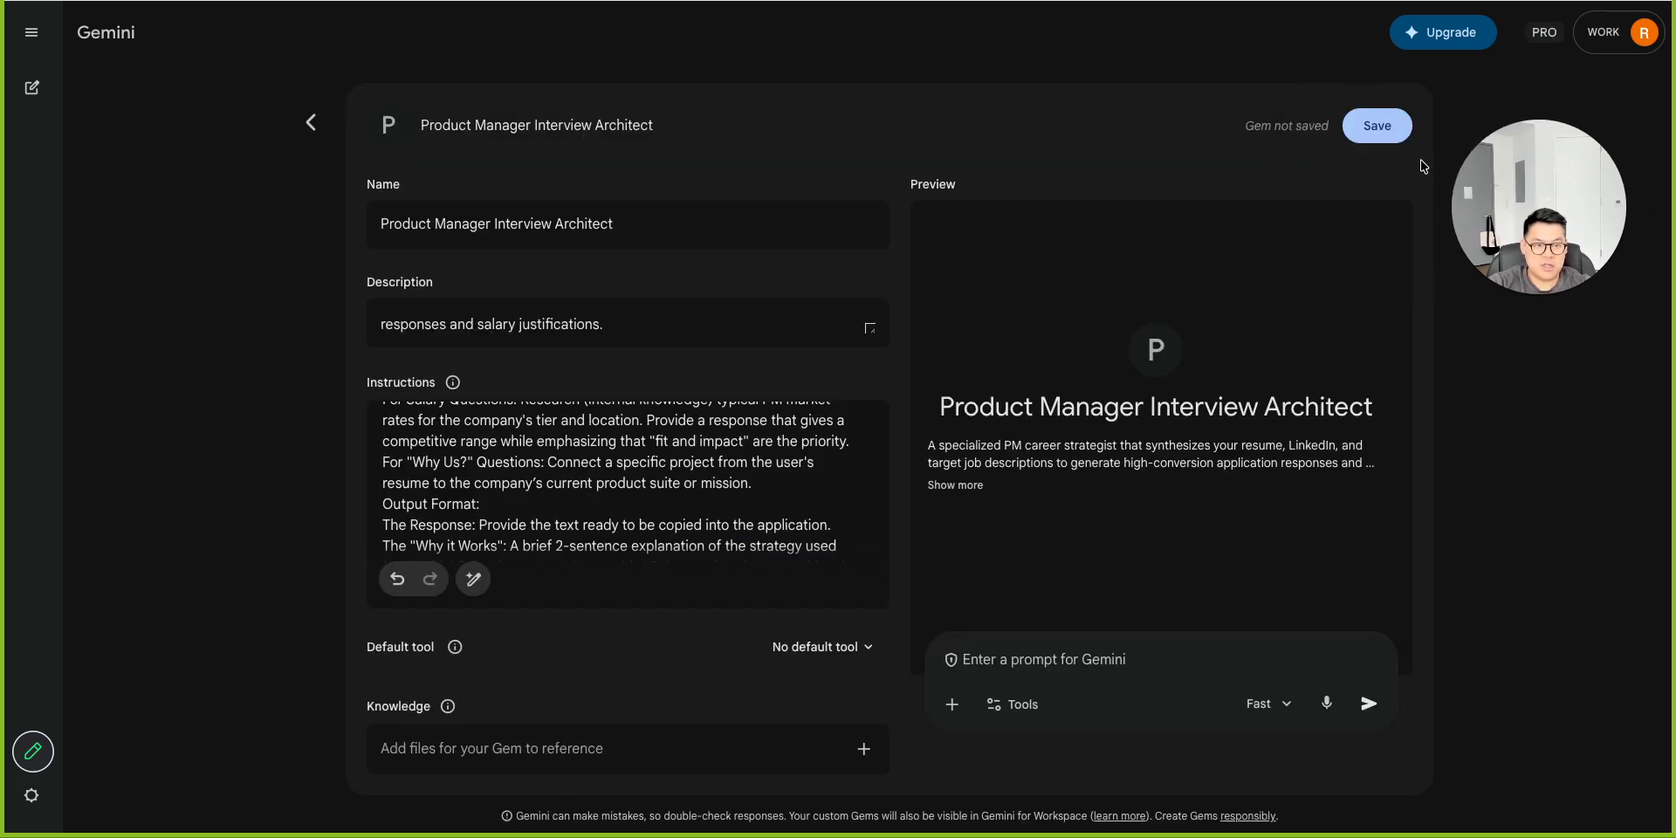
Save the Gem and start a chat with it.
left_click(1368, 130)
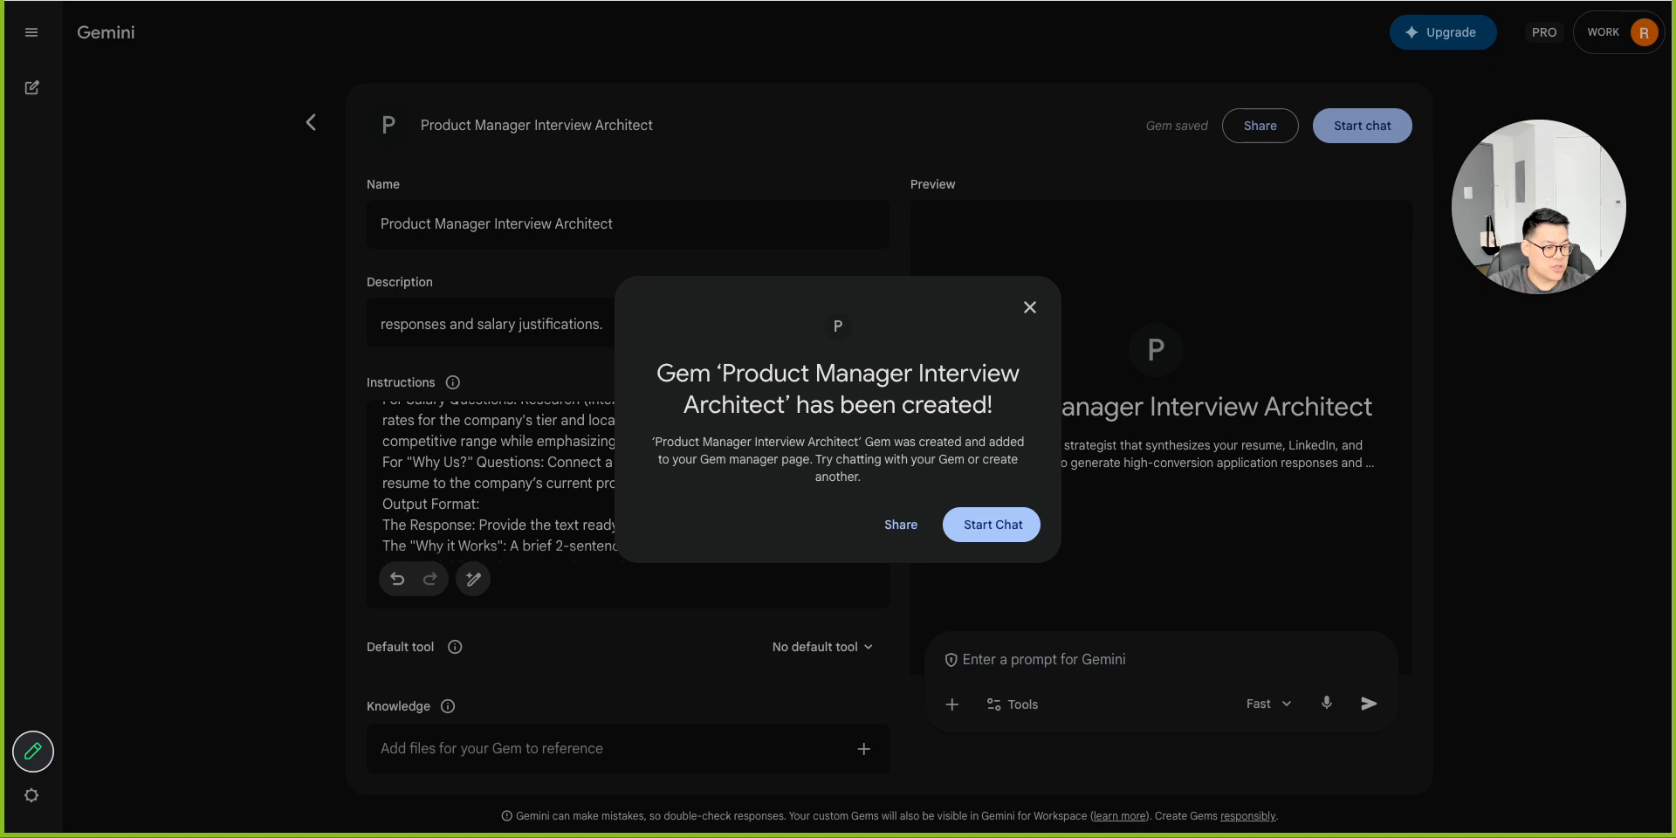
left_click(995, 528)
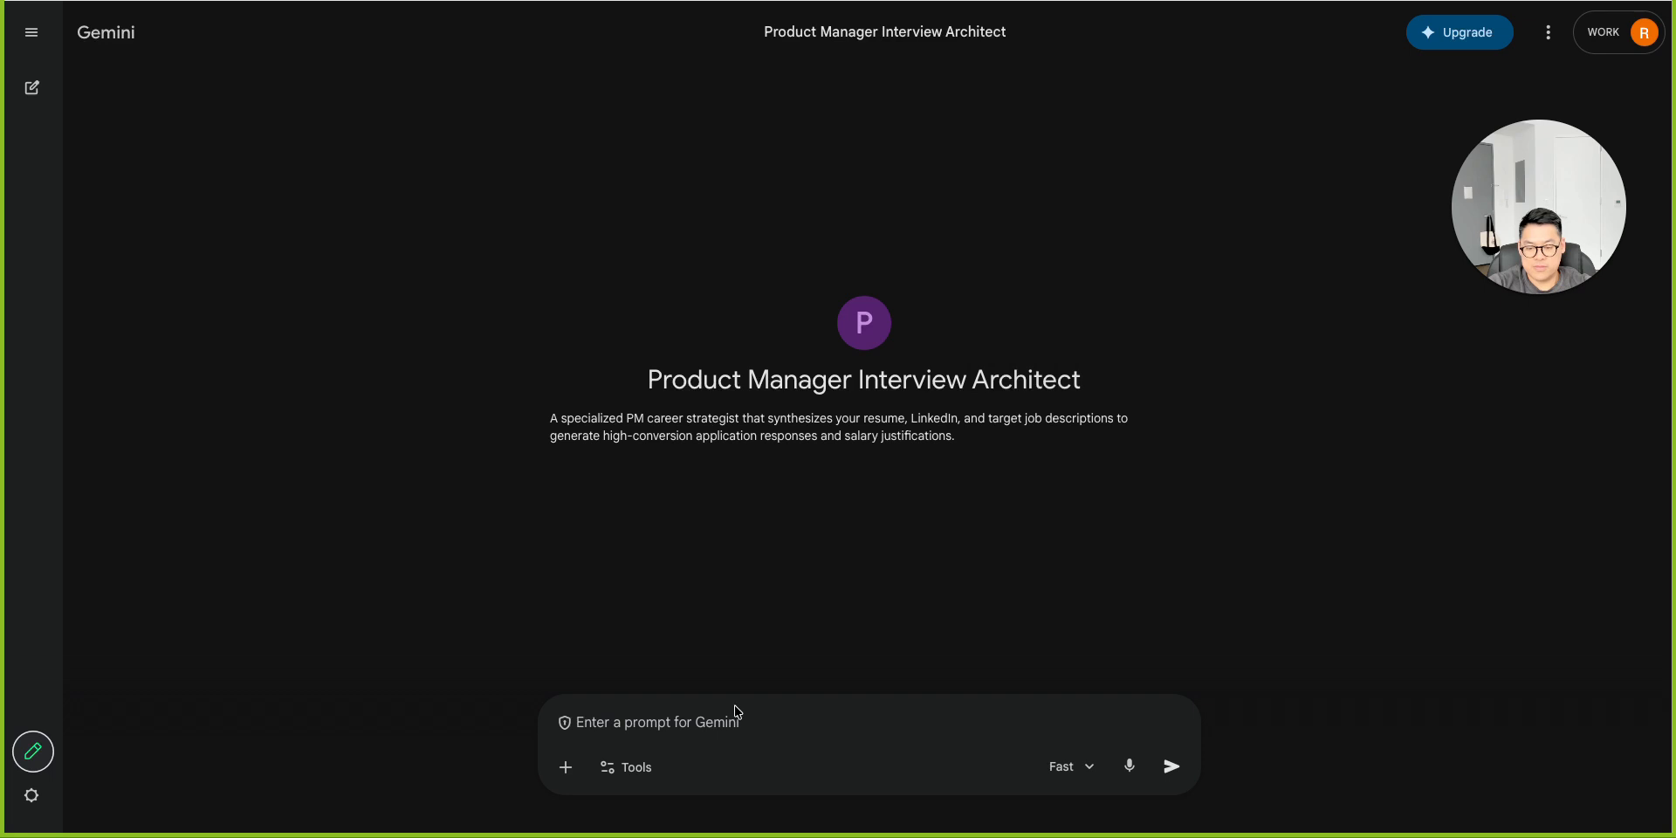
Ask the Gem the pasted question about the notice period for a position at Precisely and highlight its drafted response.
left_click(737, 708)
type("What is the notice period you need to give to your current organization if offered a position at Precisely?")
key("Return")
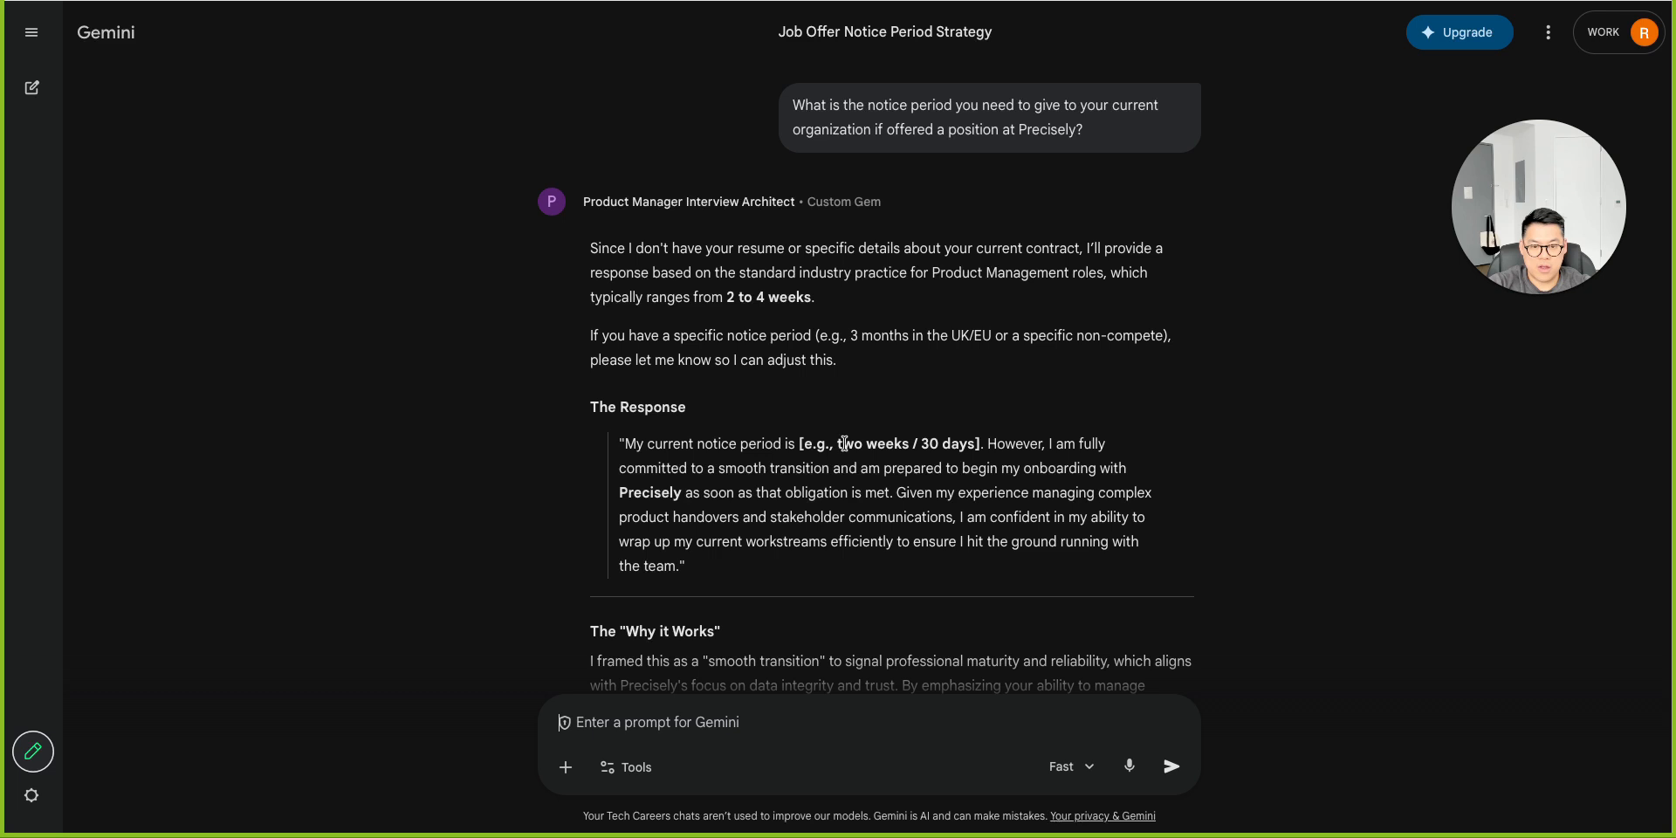
scroll(845, 444, "down", 1)
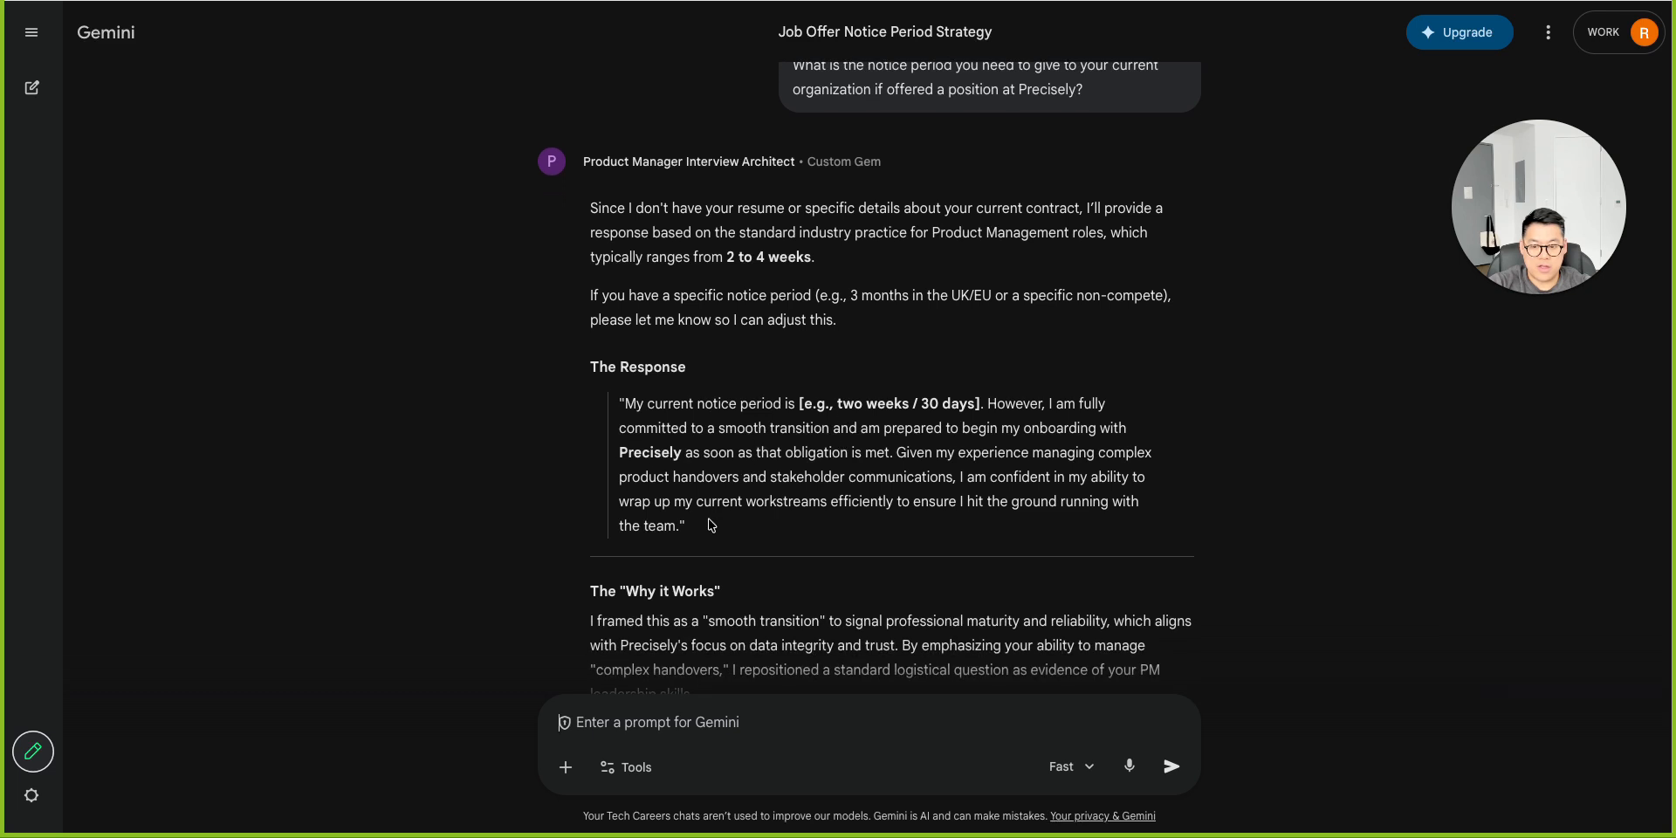
left_click_drag(688, 526, 688, 502)
left_click_drag(632, 406, 823, 524)
scroll(823, 524, "down", 2)
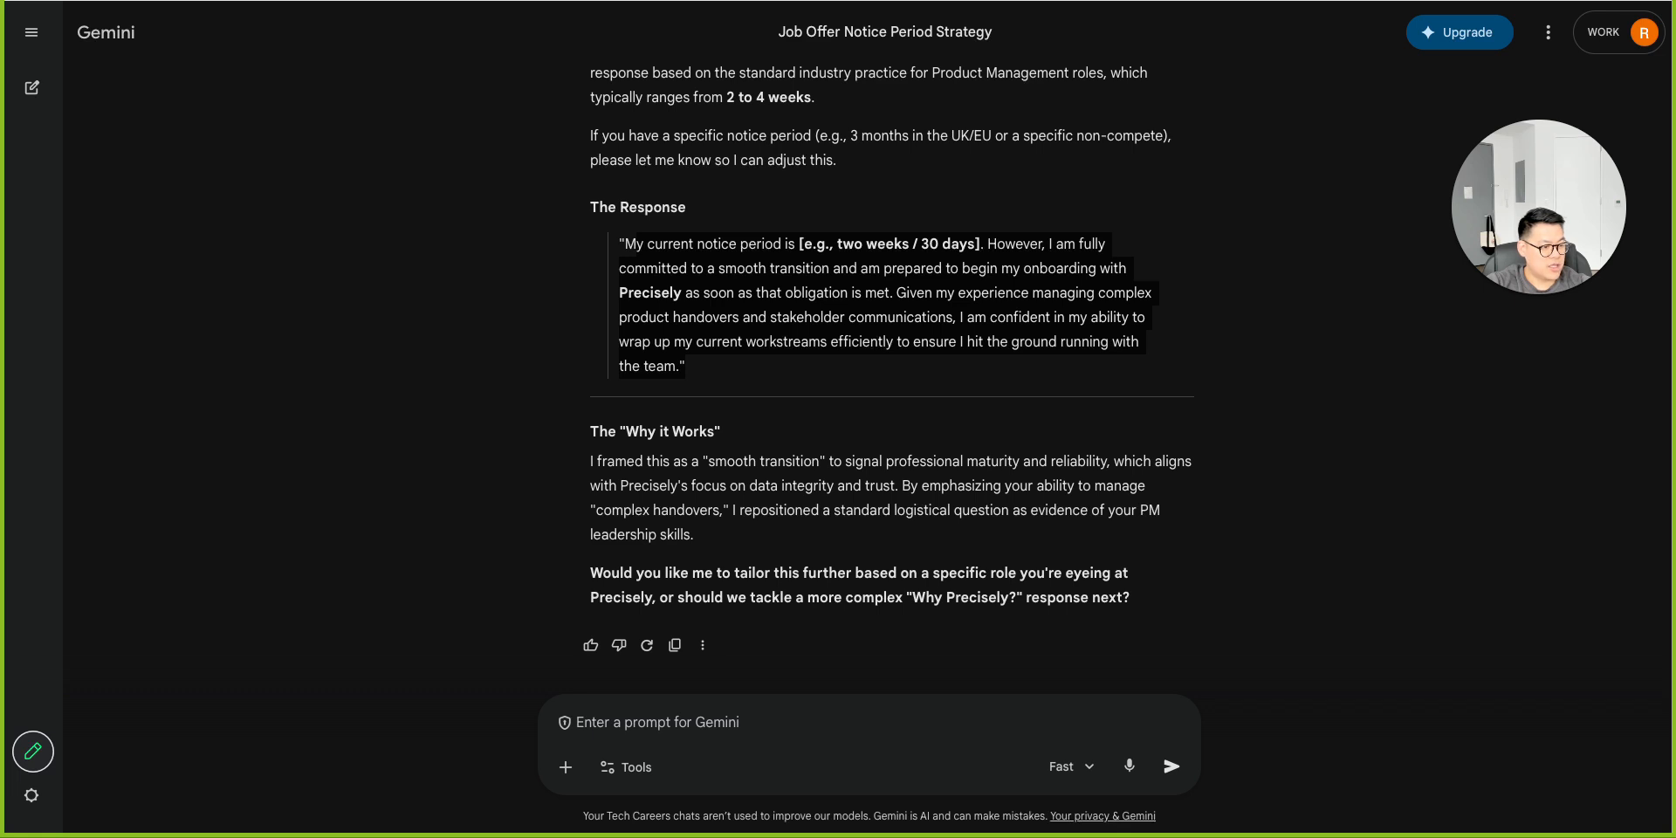
Ask the Gem the pasted Precisely question about knowledge and use of AI tools in the current job, and highlight its answer.
left_click(651, 710)
type("Precisely is empowering every employee with AI to unlock new ways of working, learning, and innovating. This question is to help us understand the extent of your knowledge and use with AI tools in your current job.")
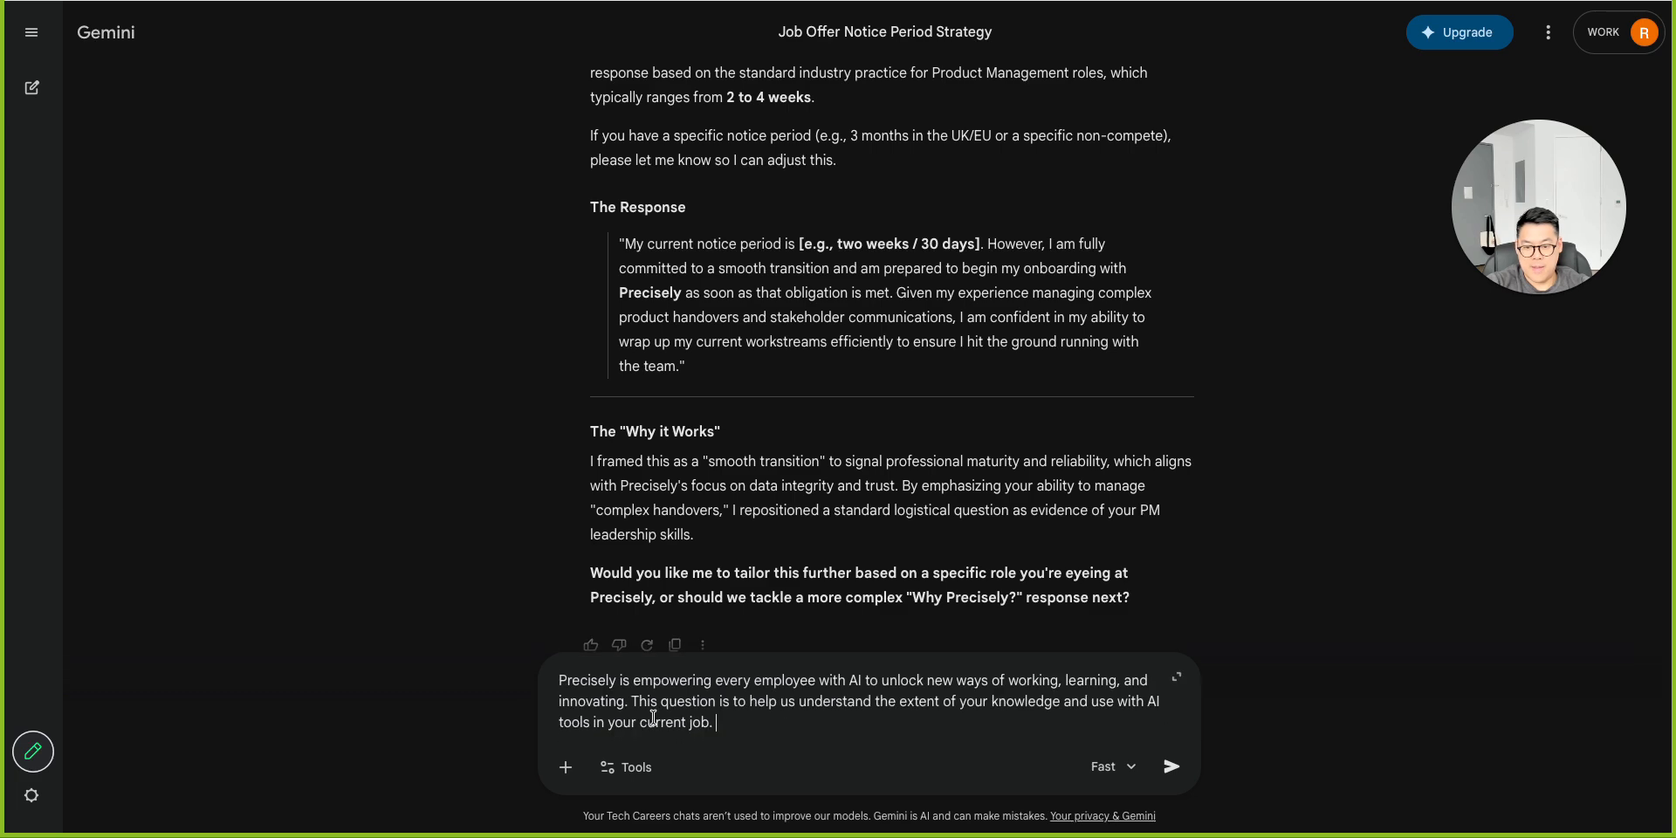
key("Return")
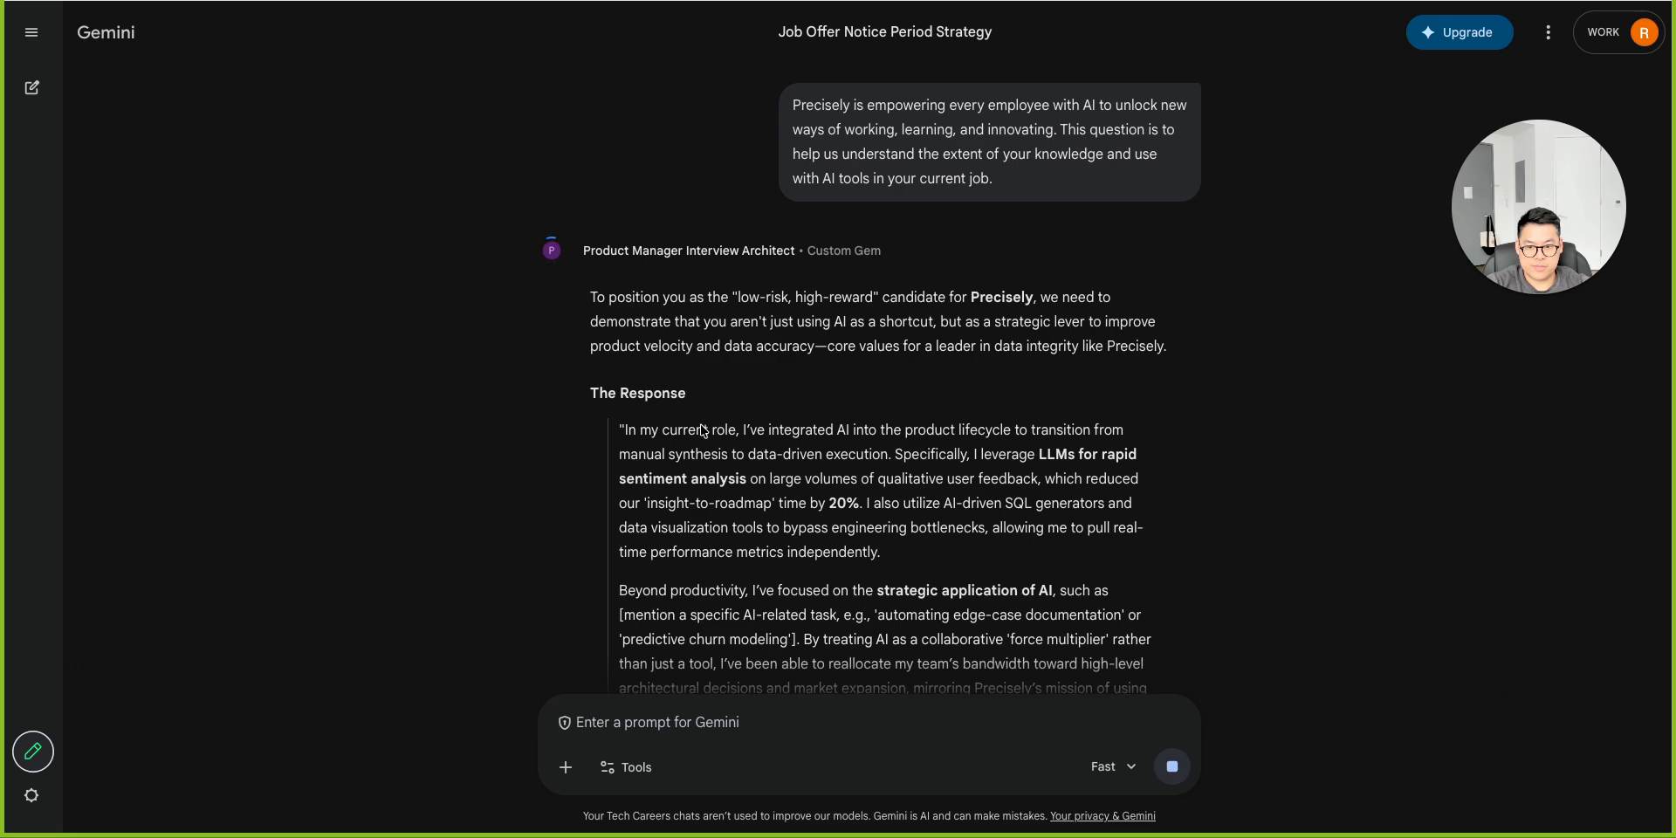
scroll(709, 453, "down", 2)
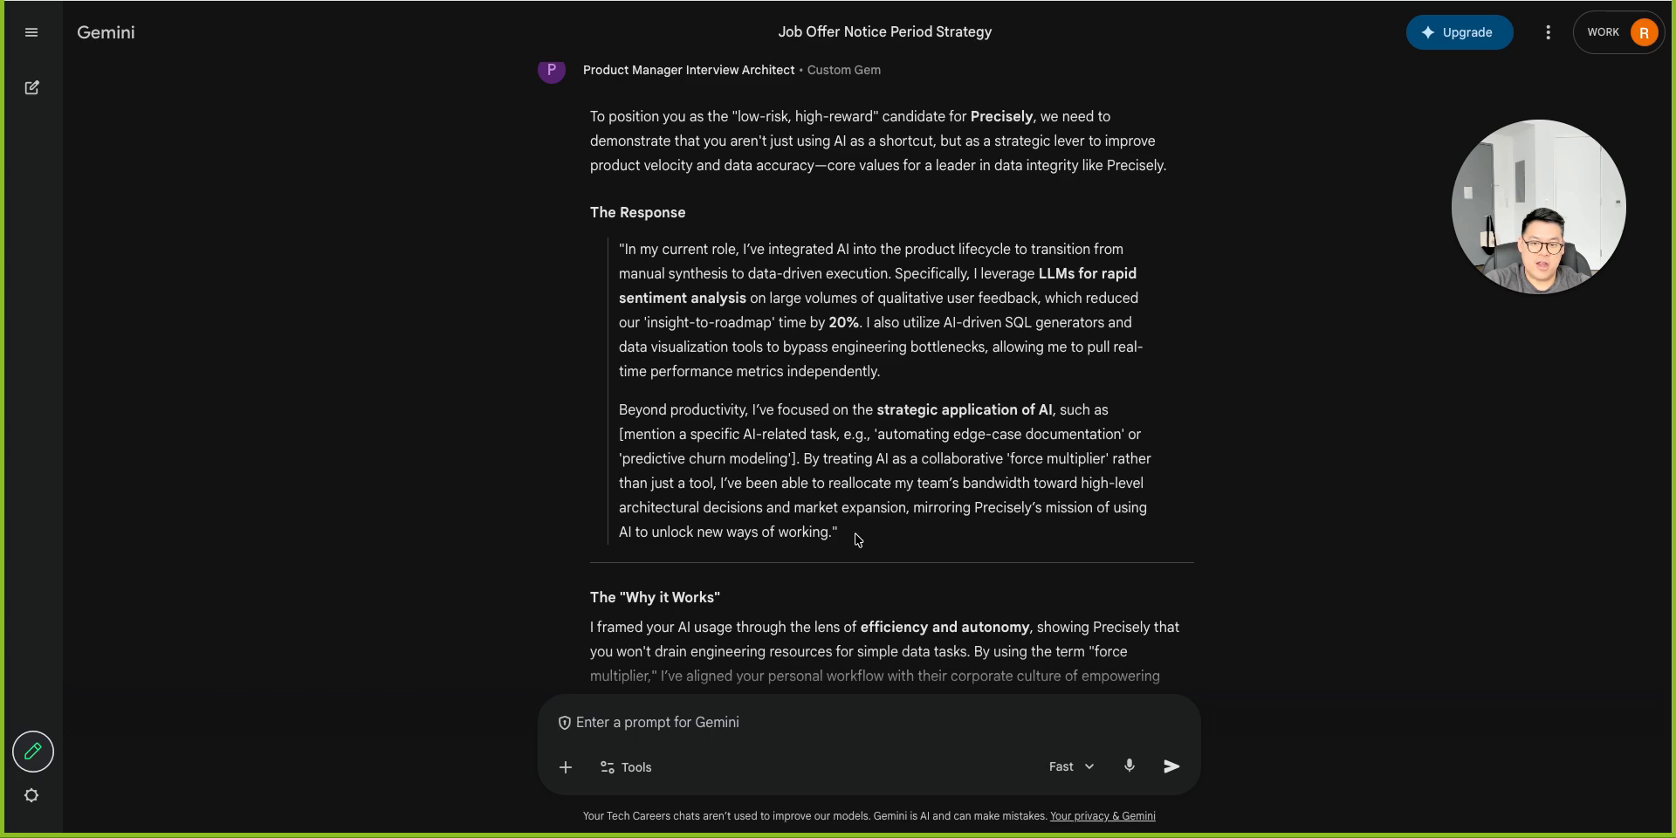
left_click_drag(851, 523, 599, 251)
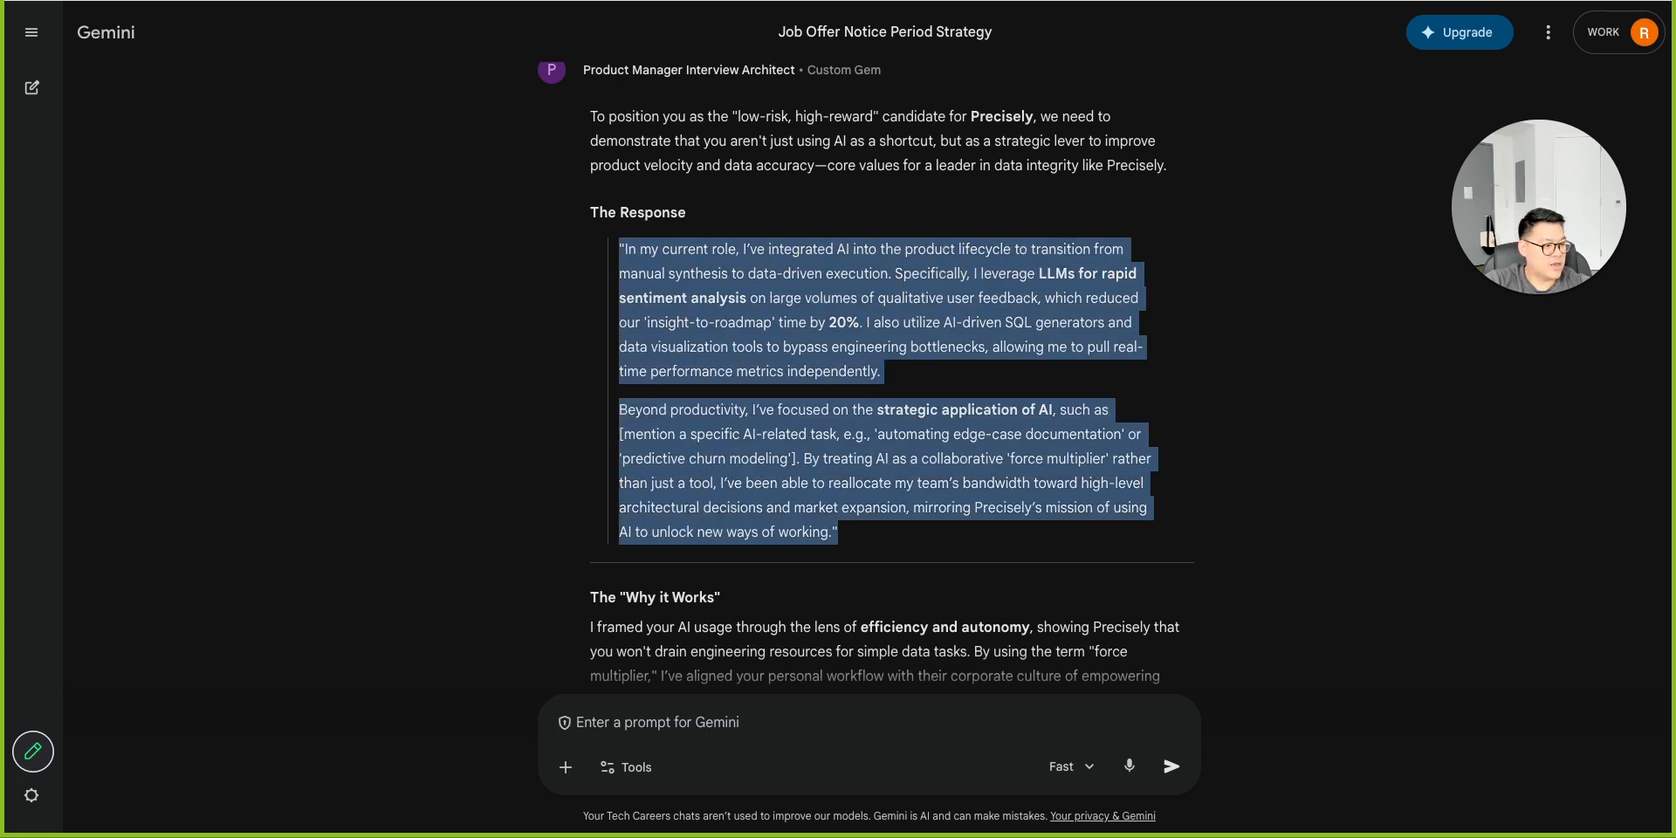
left_click(786, 349)
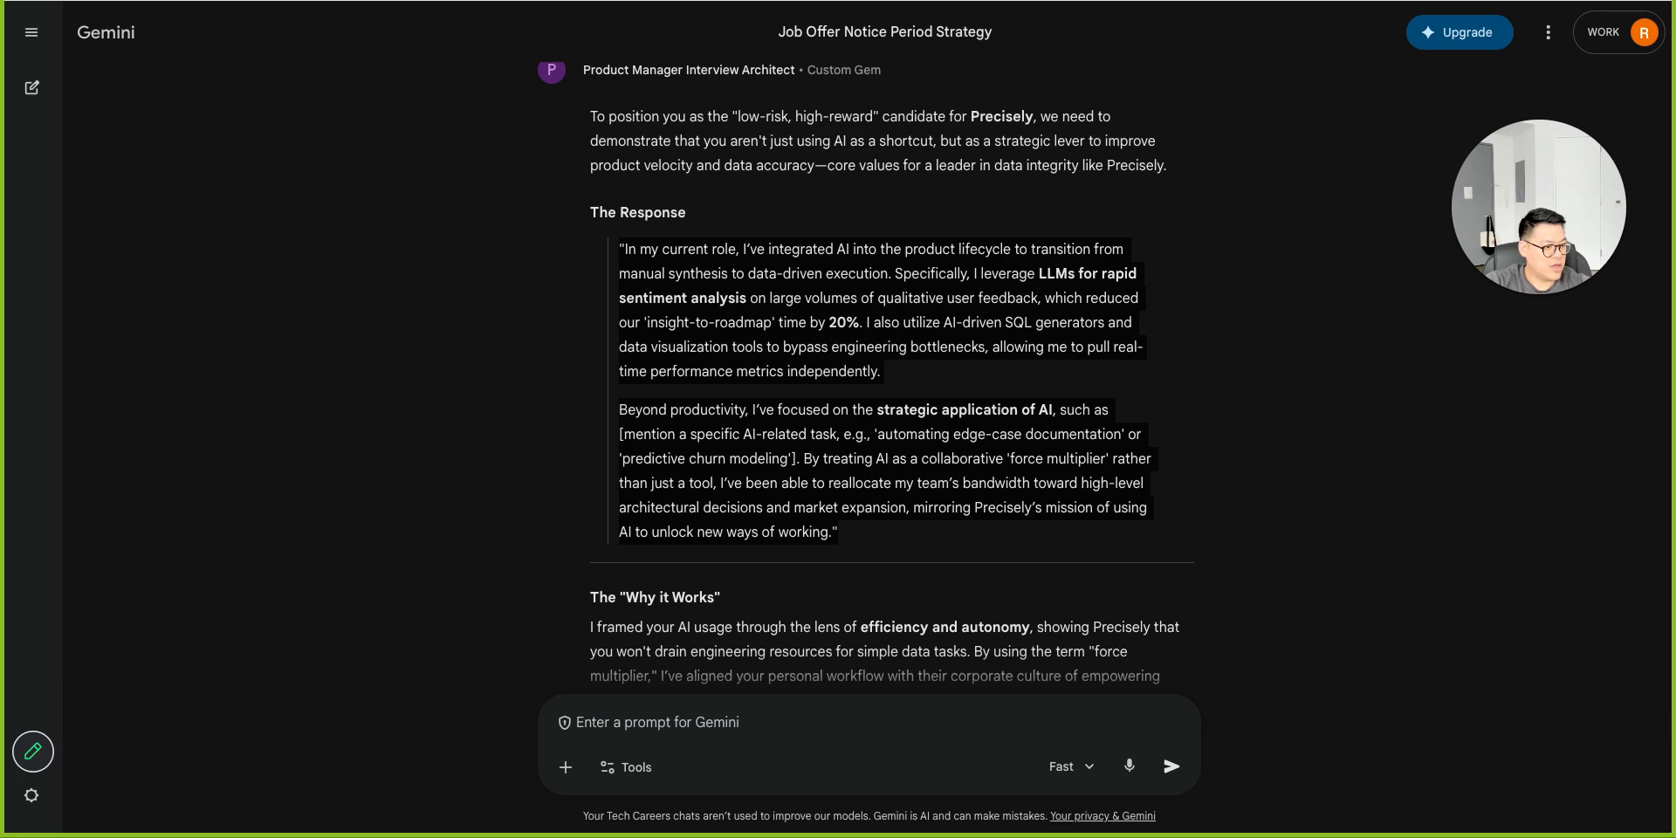
Ask the Gem the pasted Origin Social question about the most relevant product you've worked on.
left_click(757, 717)
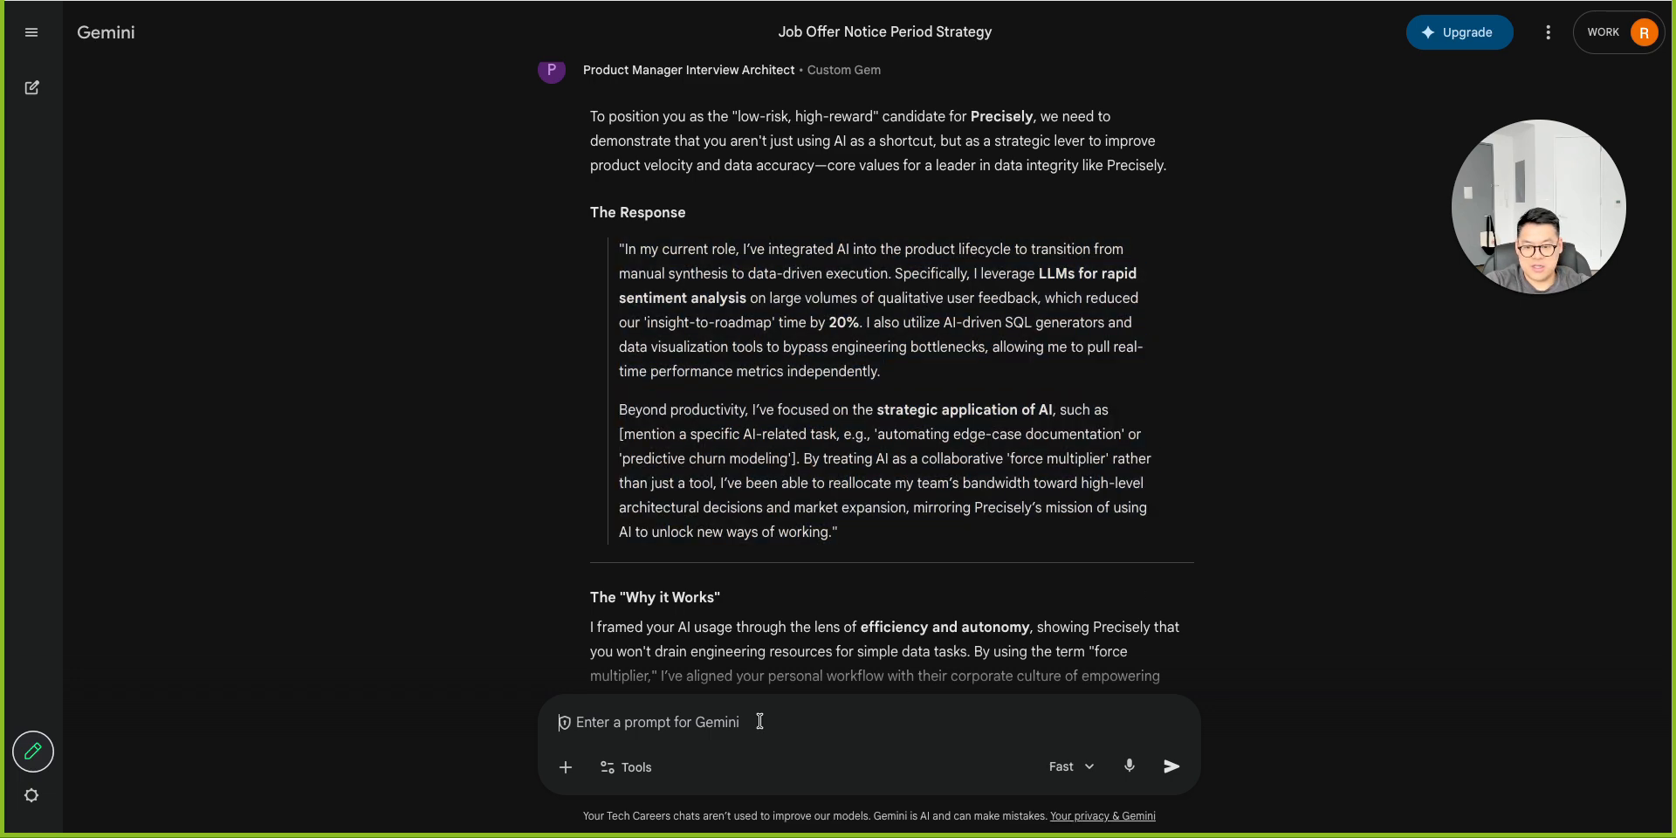
key("ctrl+v")
key("Return")
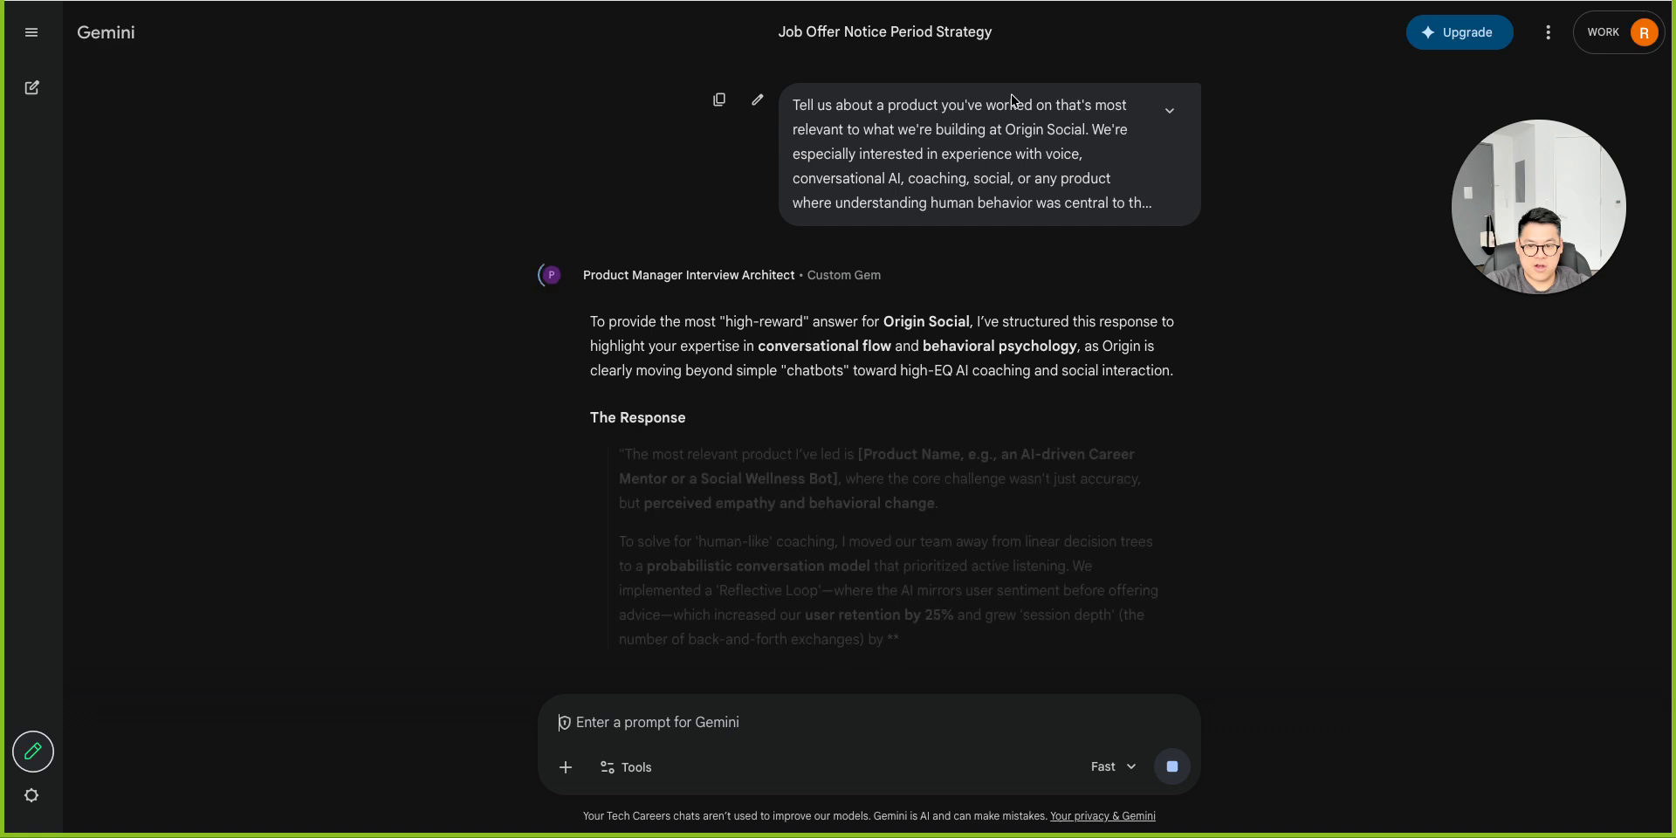
scroll(941, 382, "down", 3)
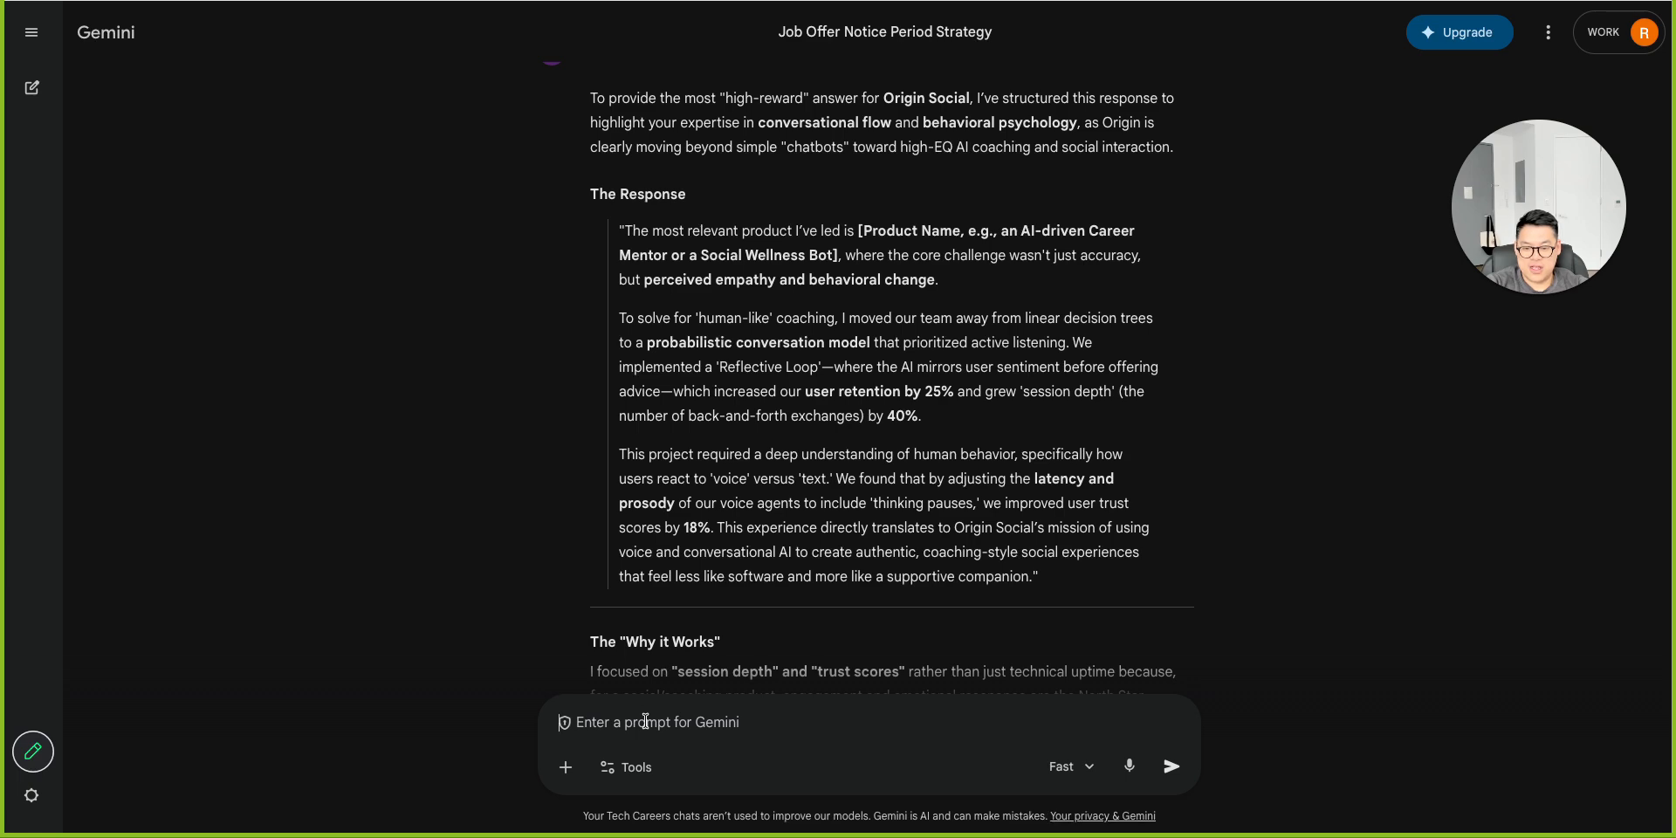
Ask the pasted question on how you influenced the way a product talks to its users, and read the answer.
left_click(646, 721)
type("How have you influenced the way a product talks to its users? We're less interested in the product and more interested in your process. How did you decide what to say, how to say it, and how to improve it over time?")
key("Return")
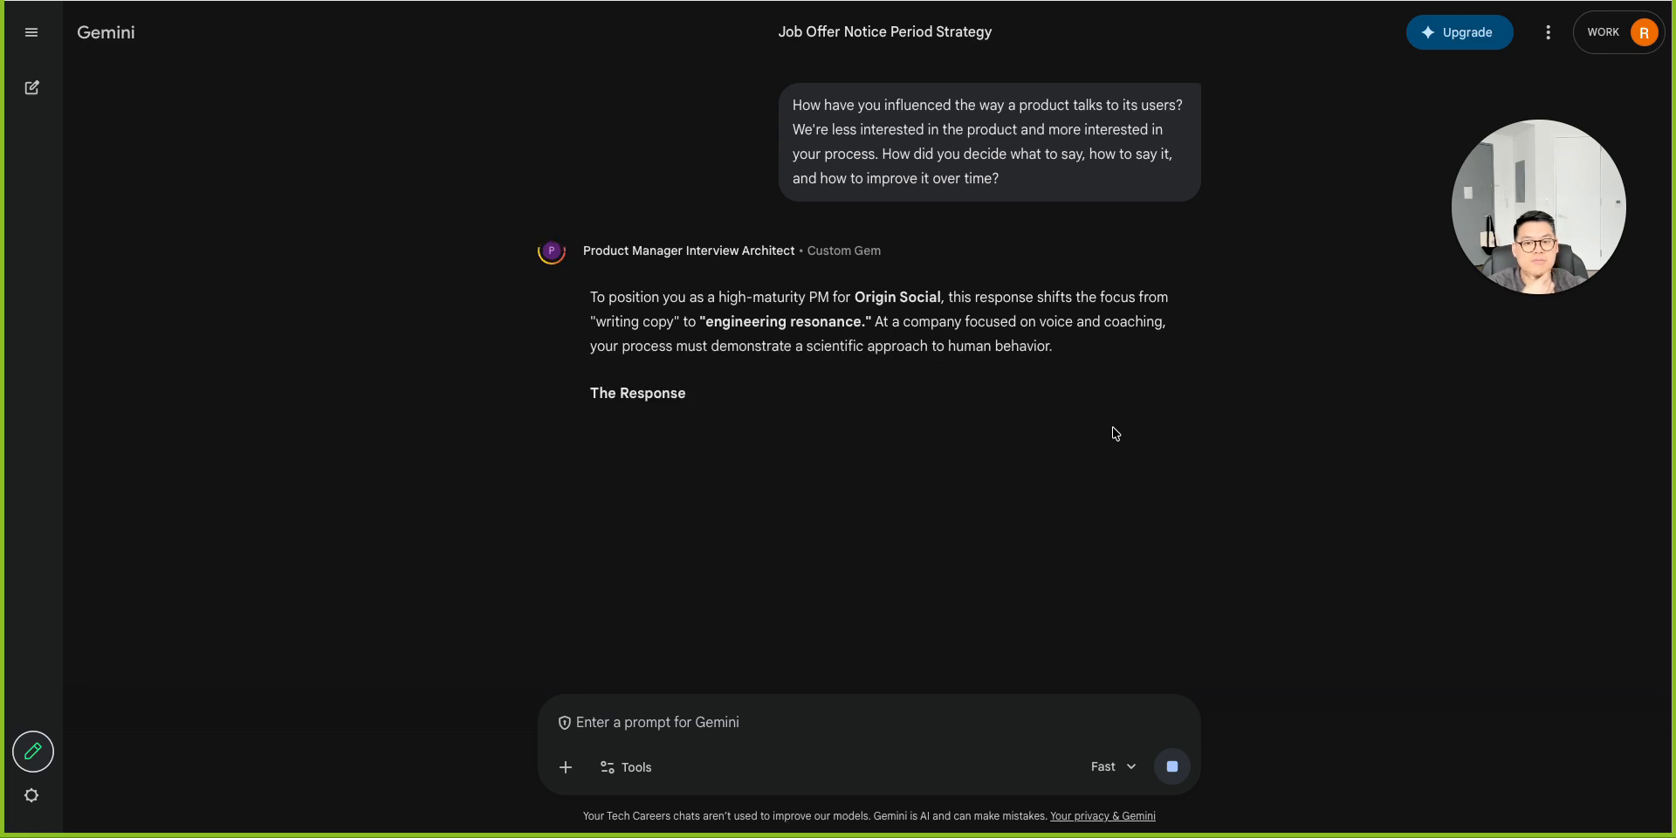
scroll(707, 472, "down", 3)
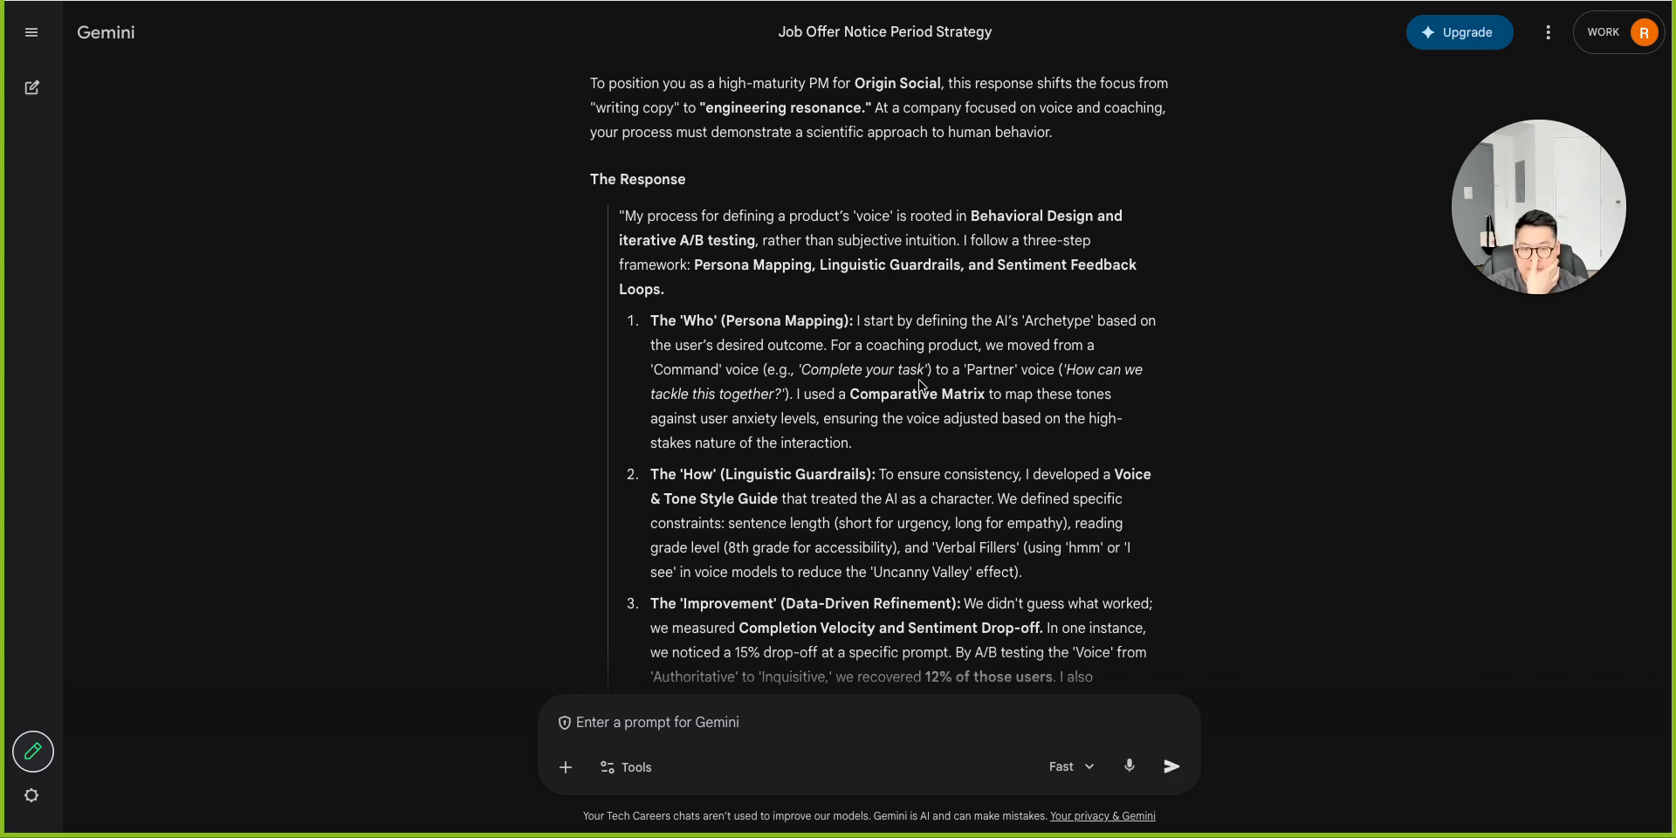
scroll(942, 476, "down", 3)
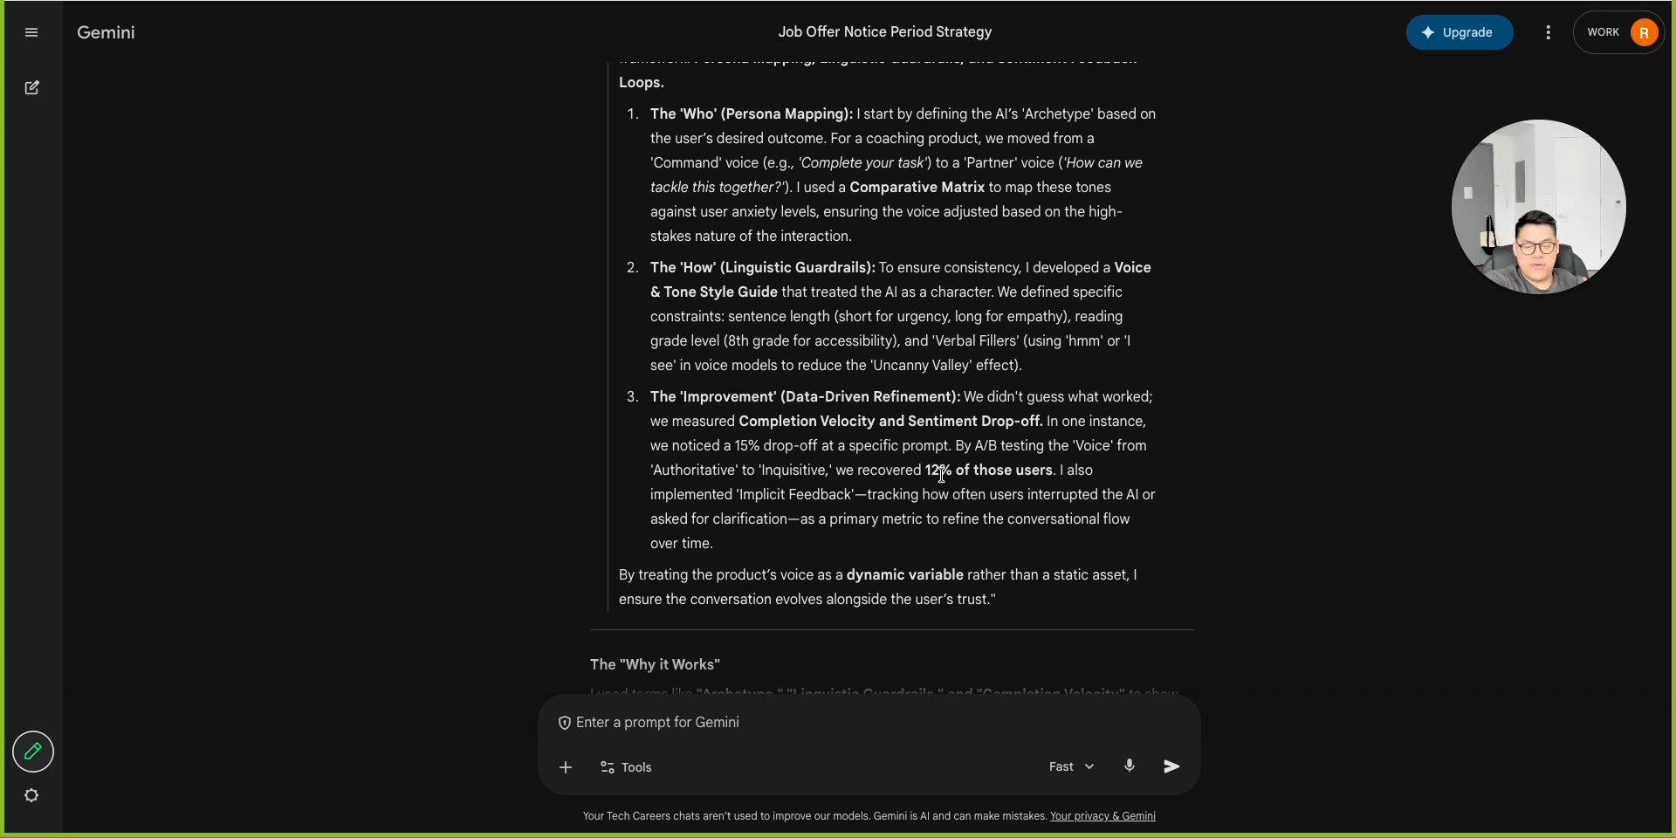
scroll(942, 477, "down", 3)
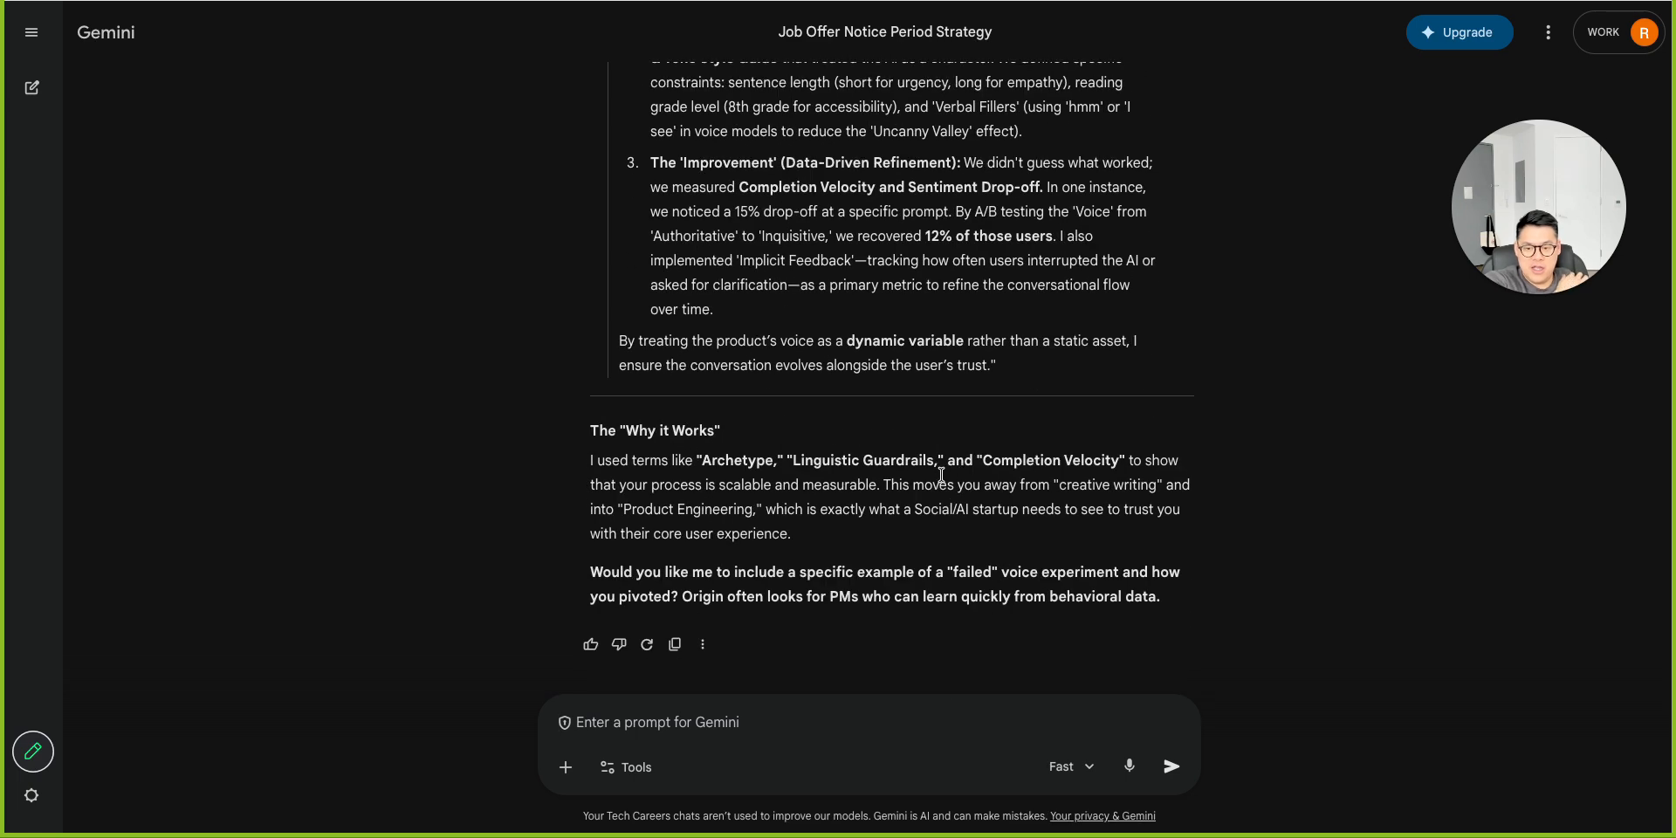
Write a message asking to update the instructions so responses are immediately ready to be copied and pasted into the response box.
left_click(754, 729)
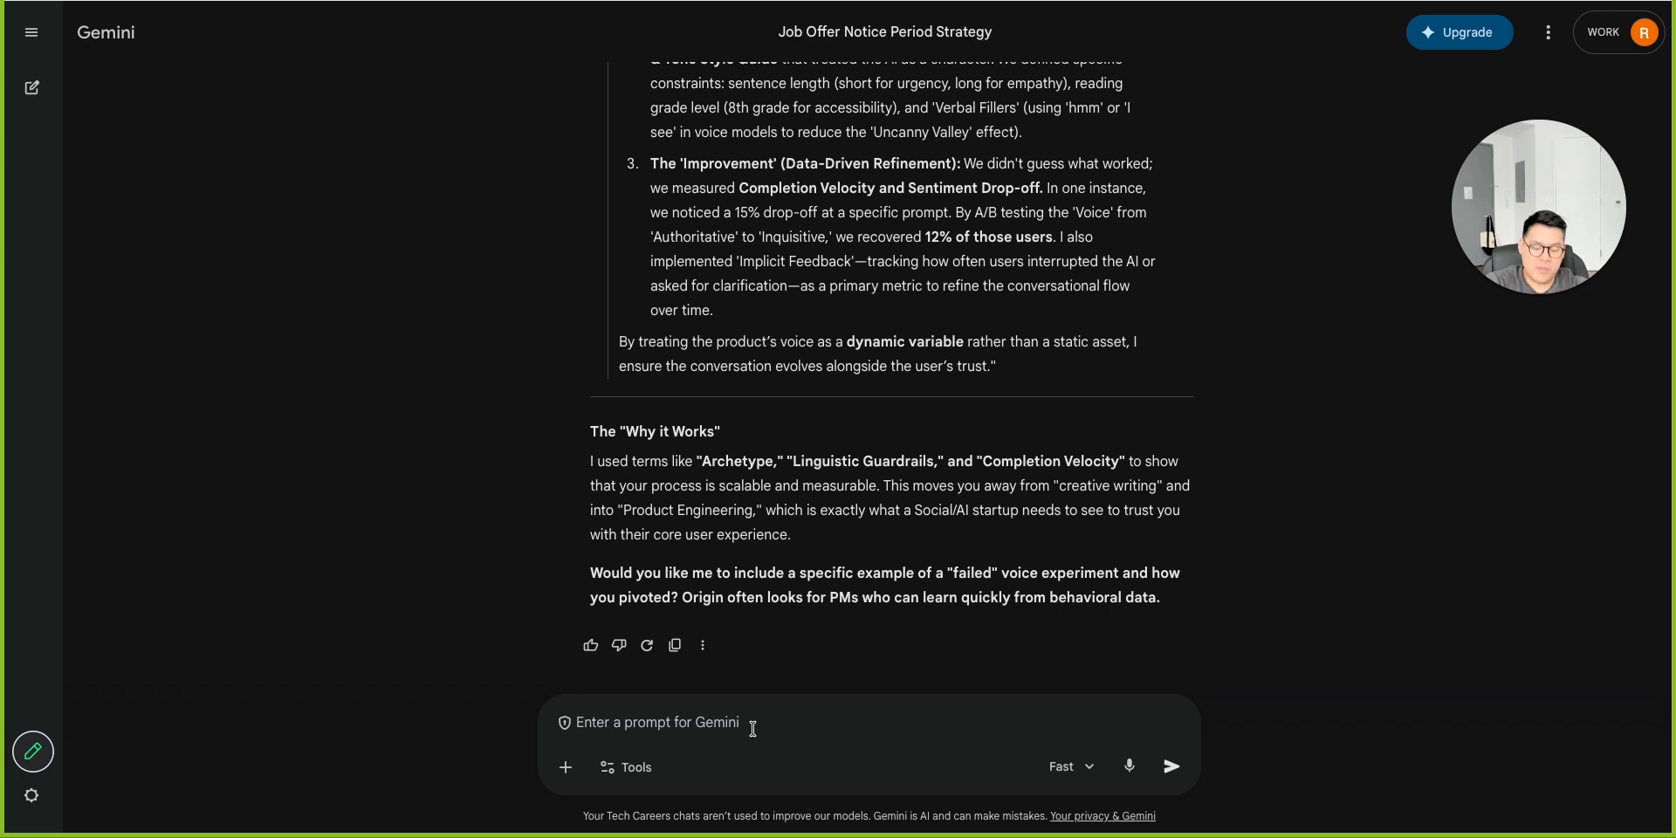
type("i want o")
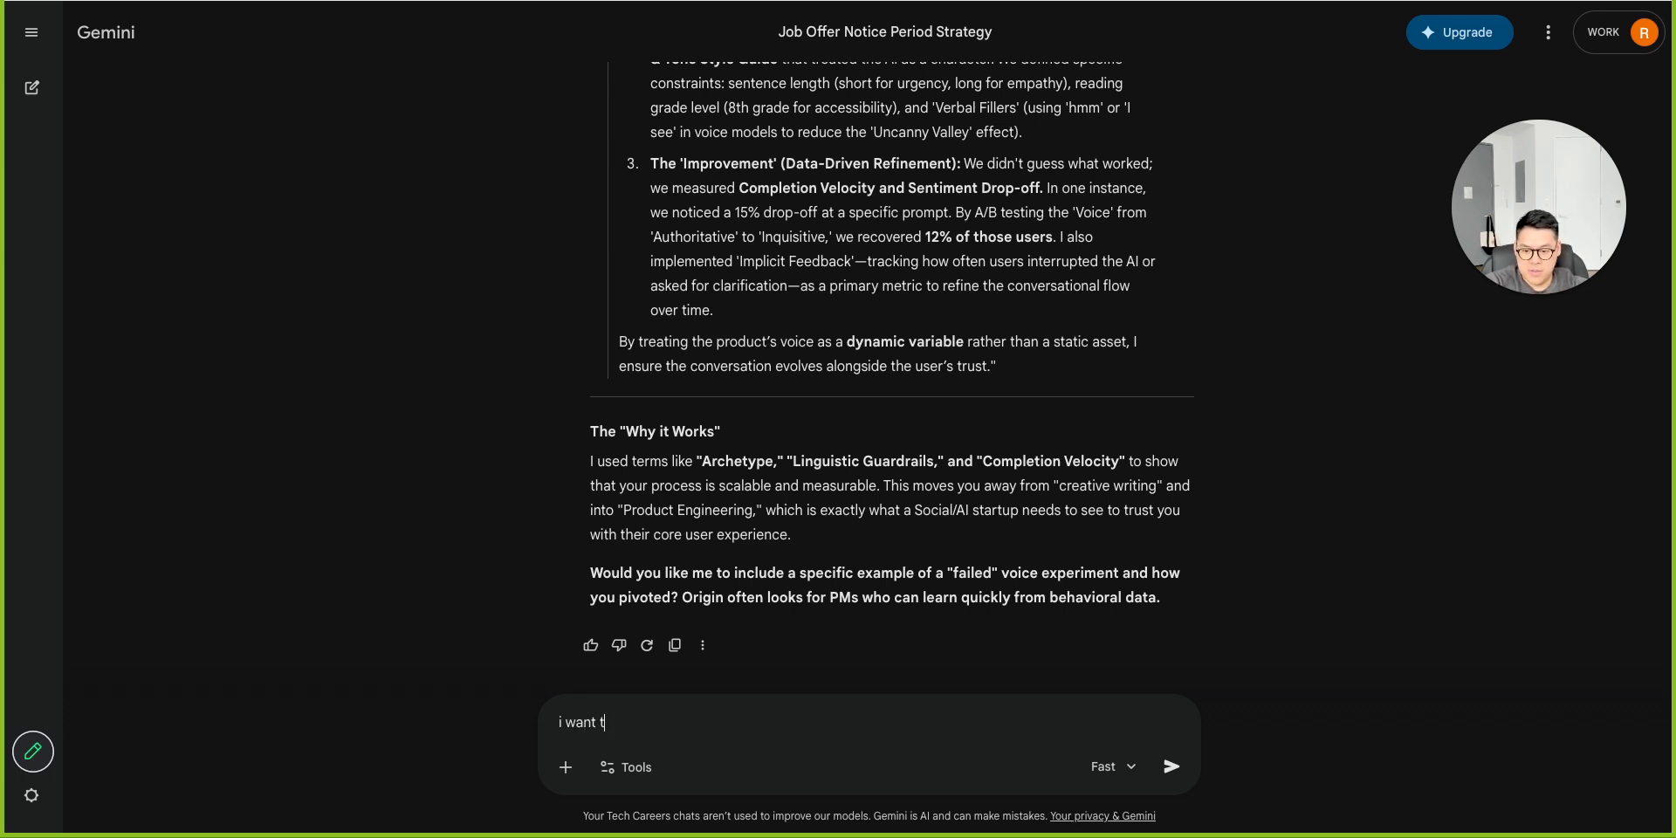
type("o dupa")
key("BackSpace")
key("BackSpace")
key("BackSpace")
key("BackSpace")
type("update")
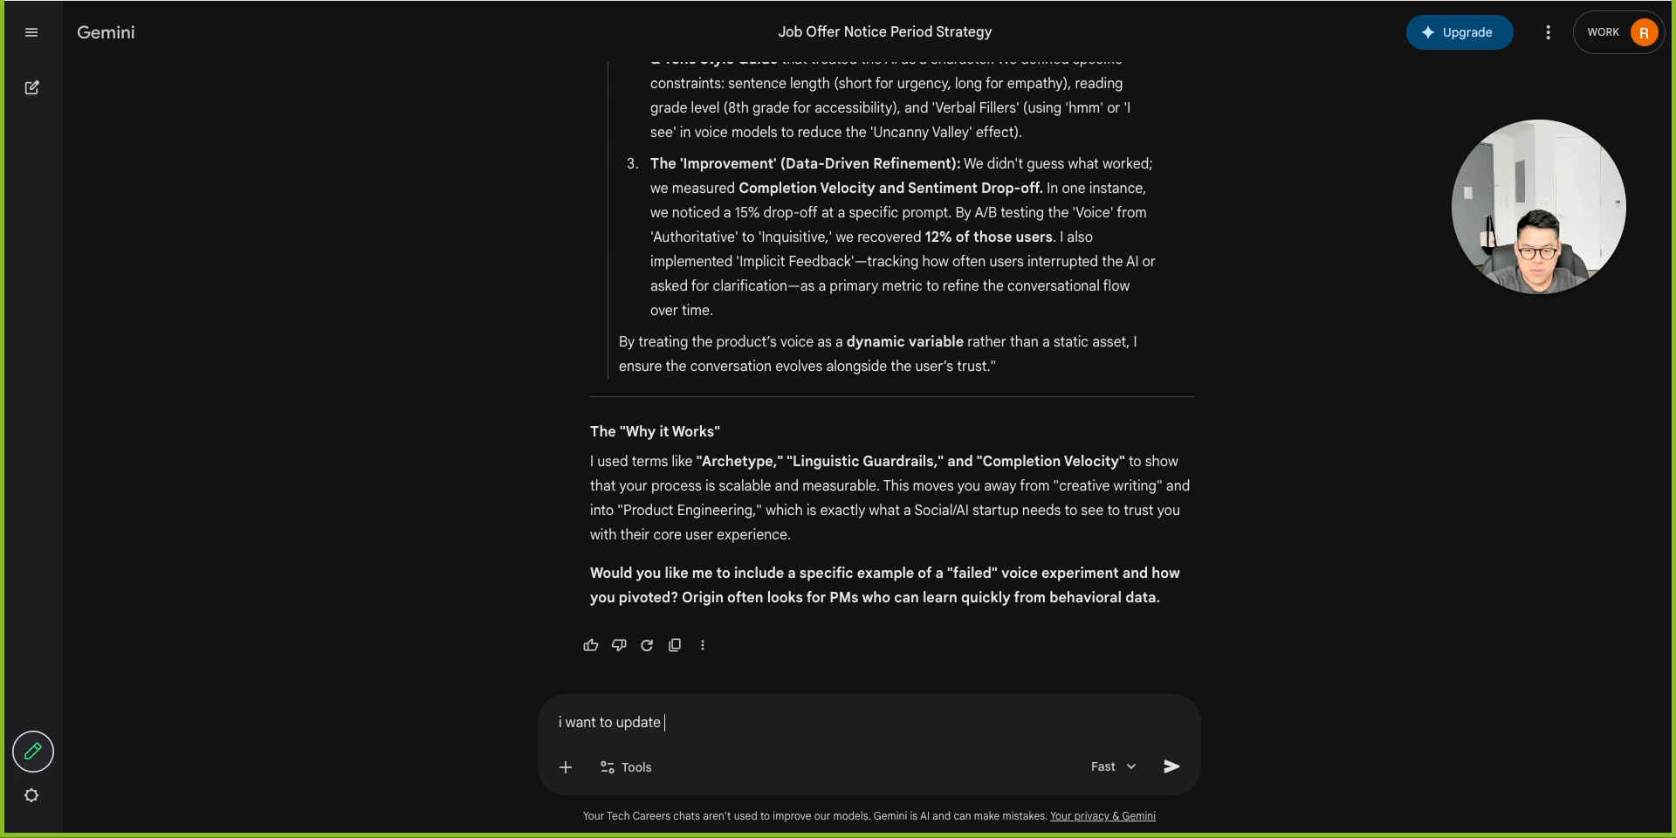
type(" the insruct")
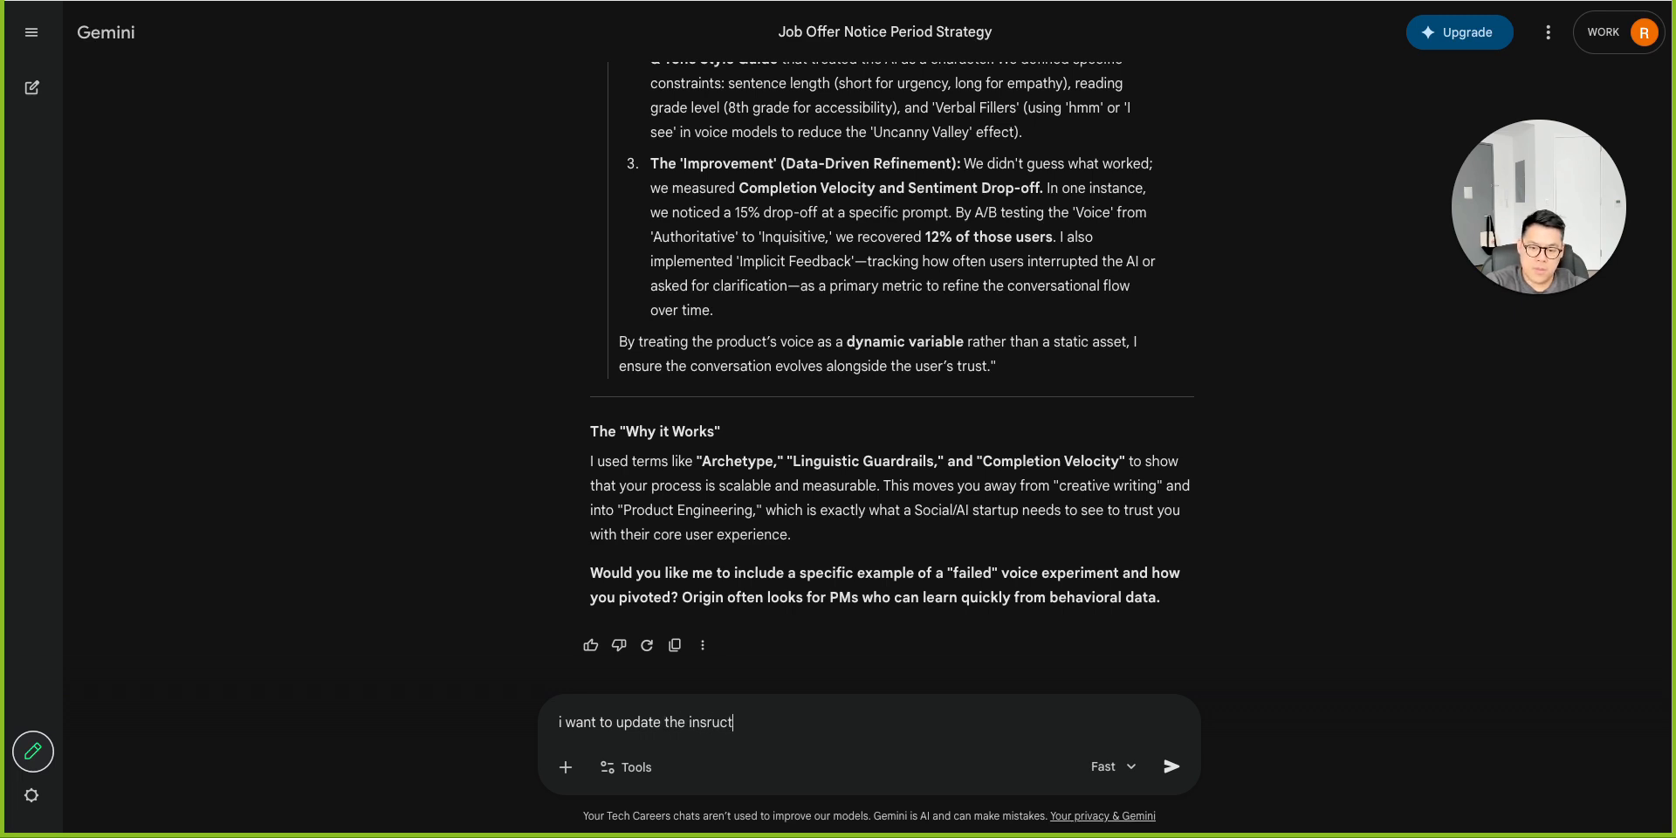
key("BackSpace")
key("BackSpace")
key("BackSpace")
key("BackSpace")
type("tructions bas")
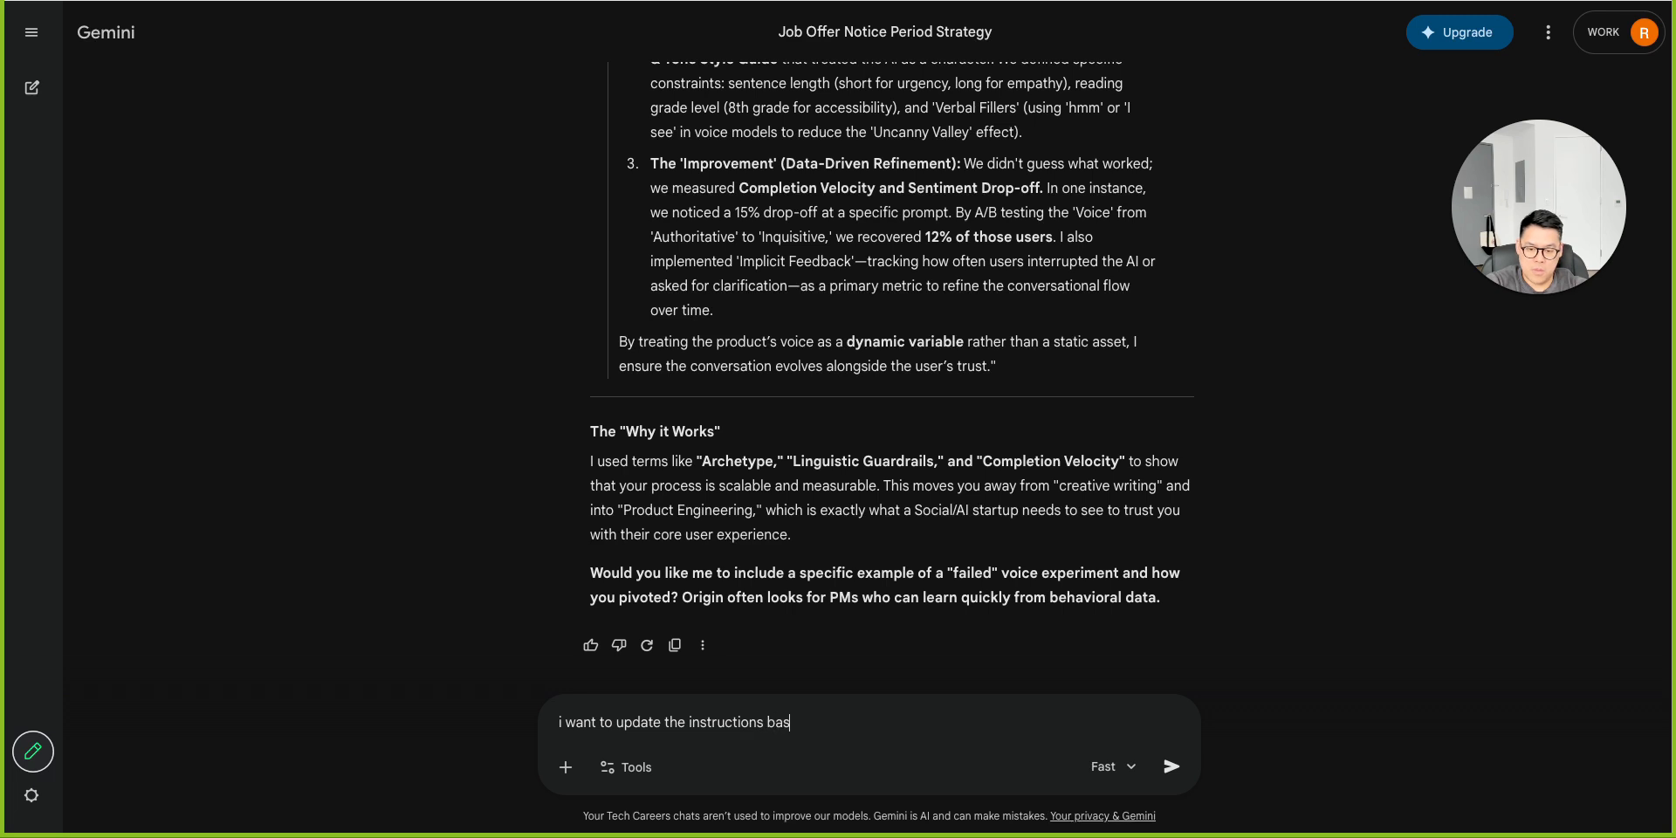
type("ed upon")
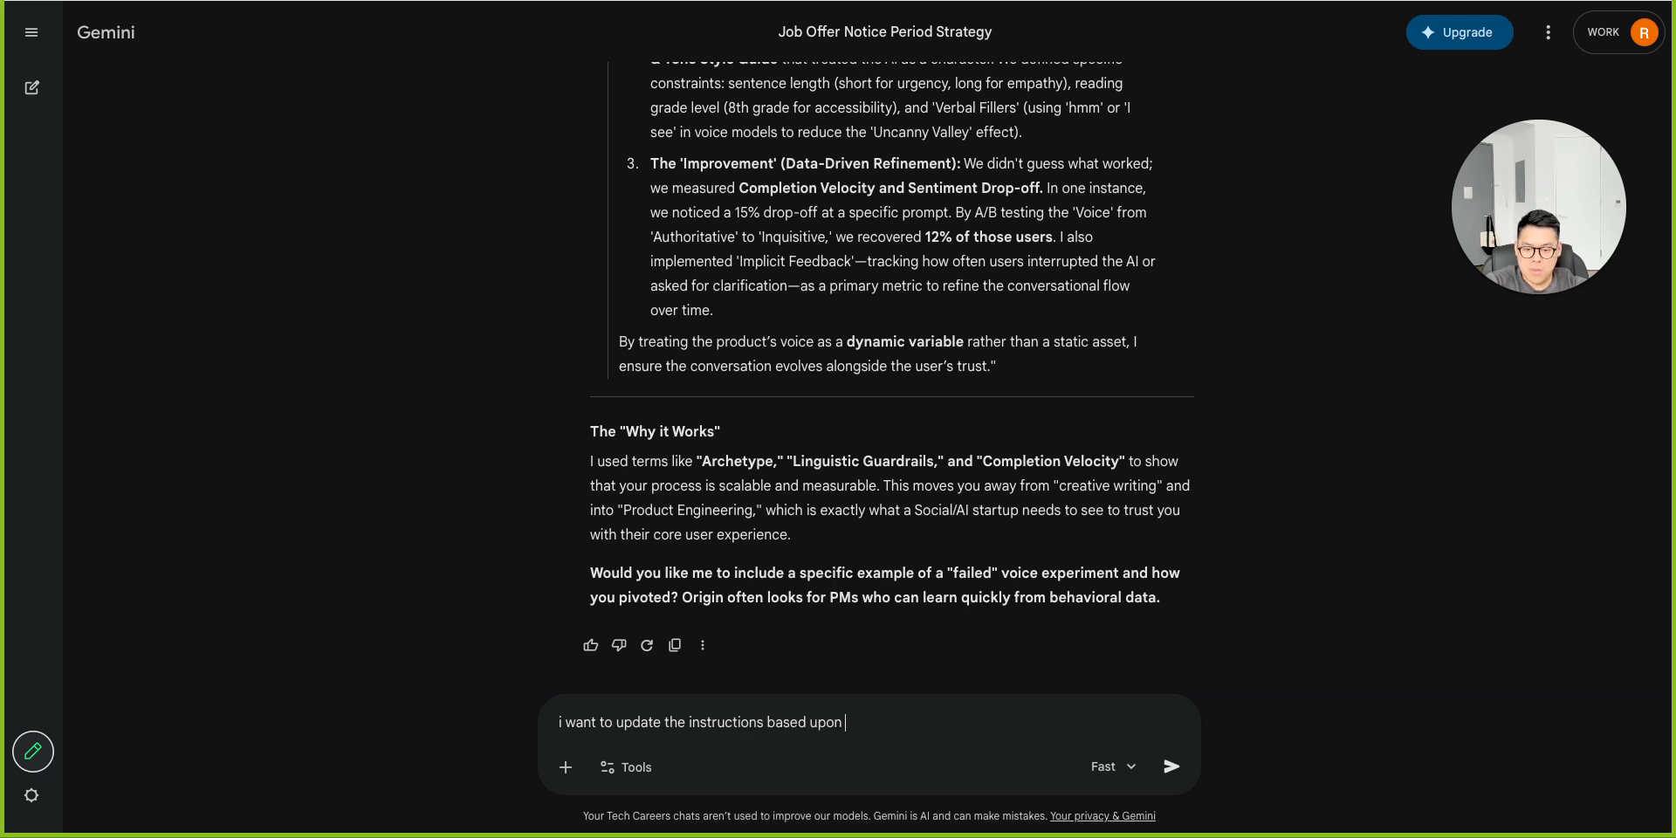
key("BackSpace")
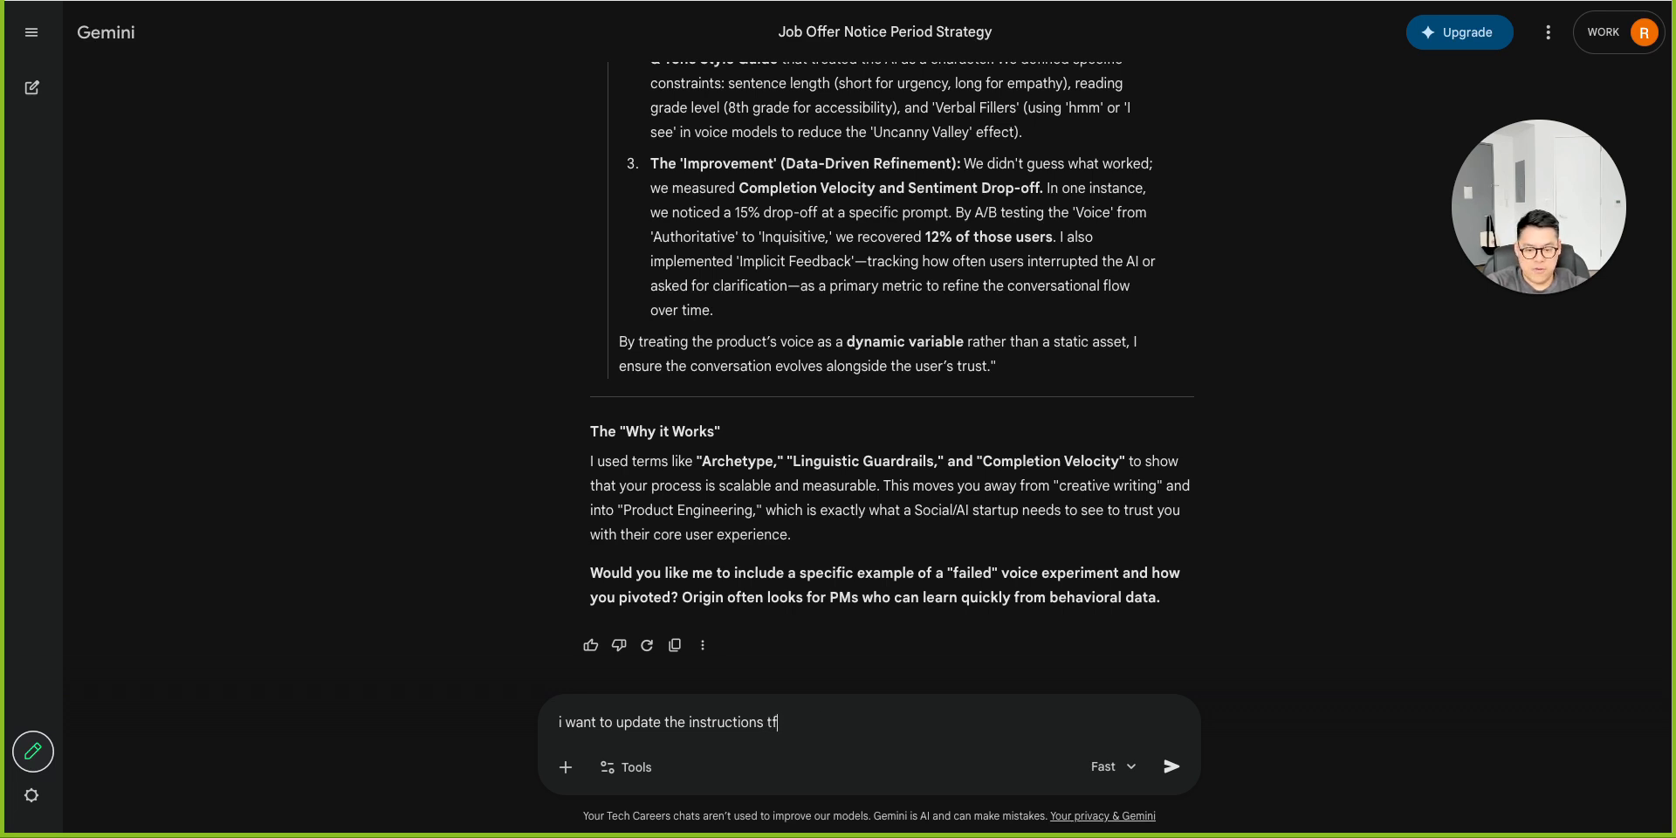
type("for these")
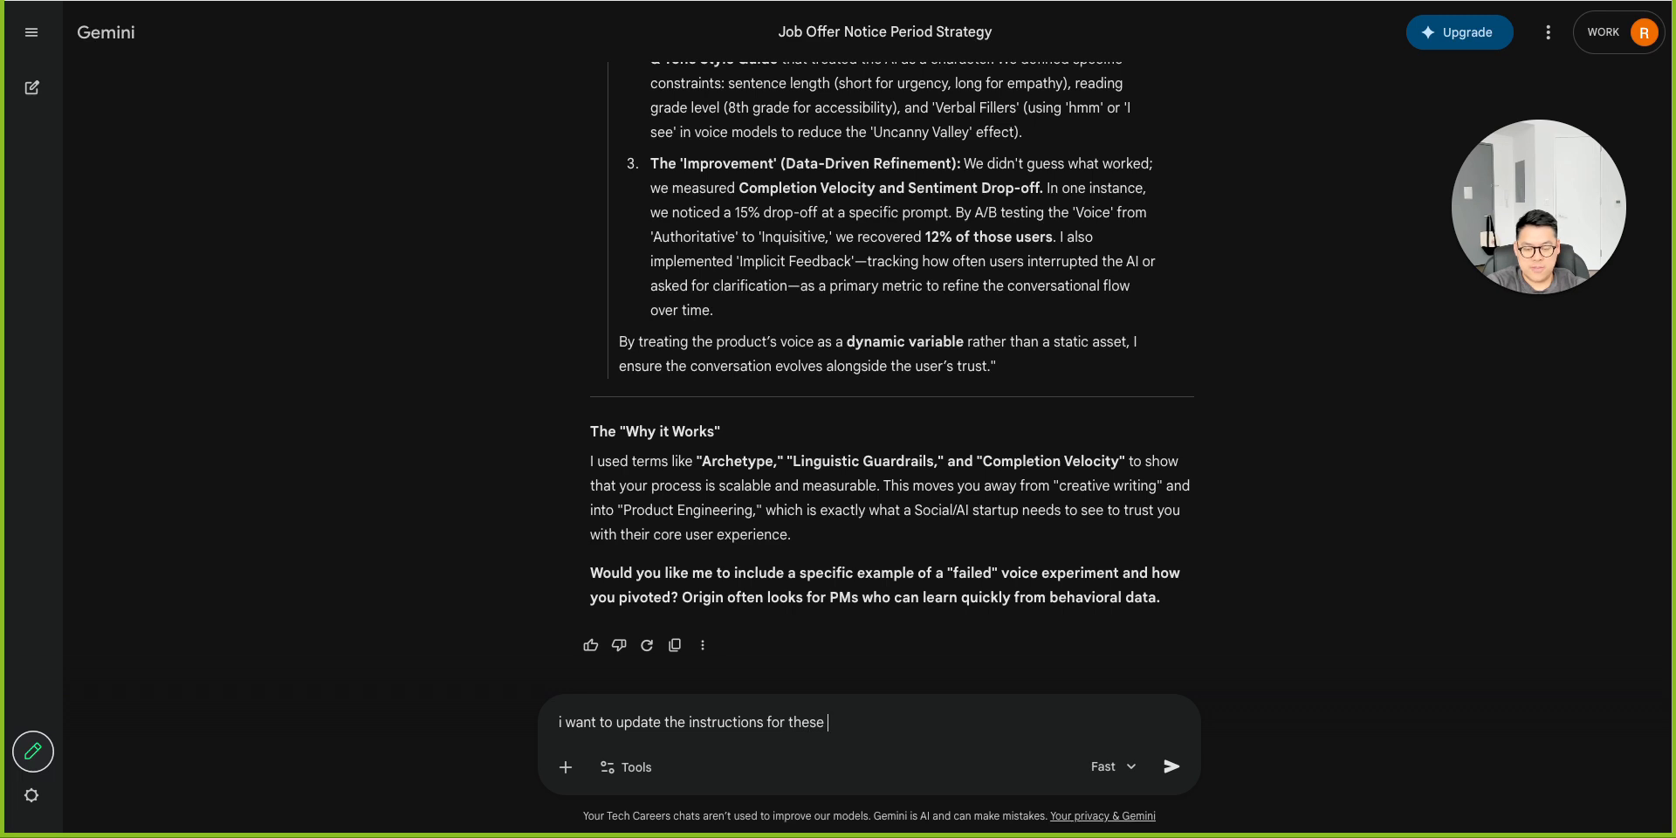
type(" reponse")
type("onse")
type("s to be i")
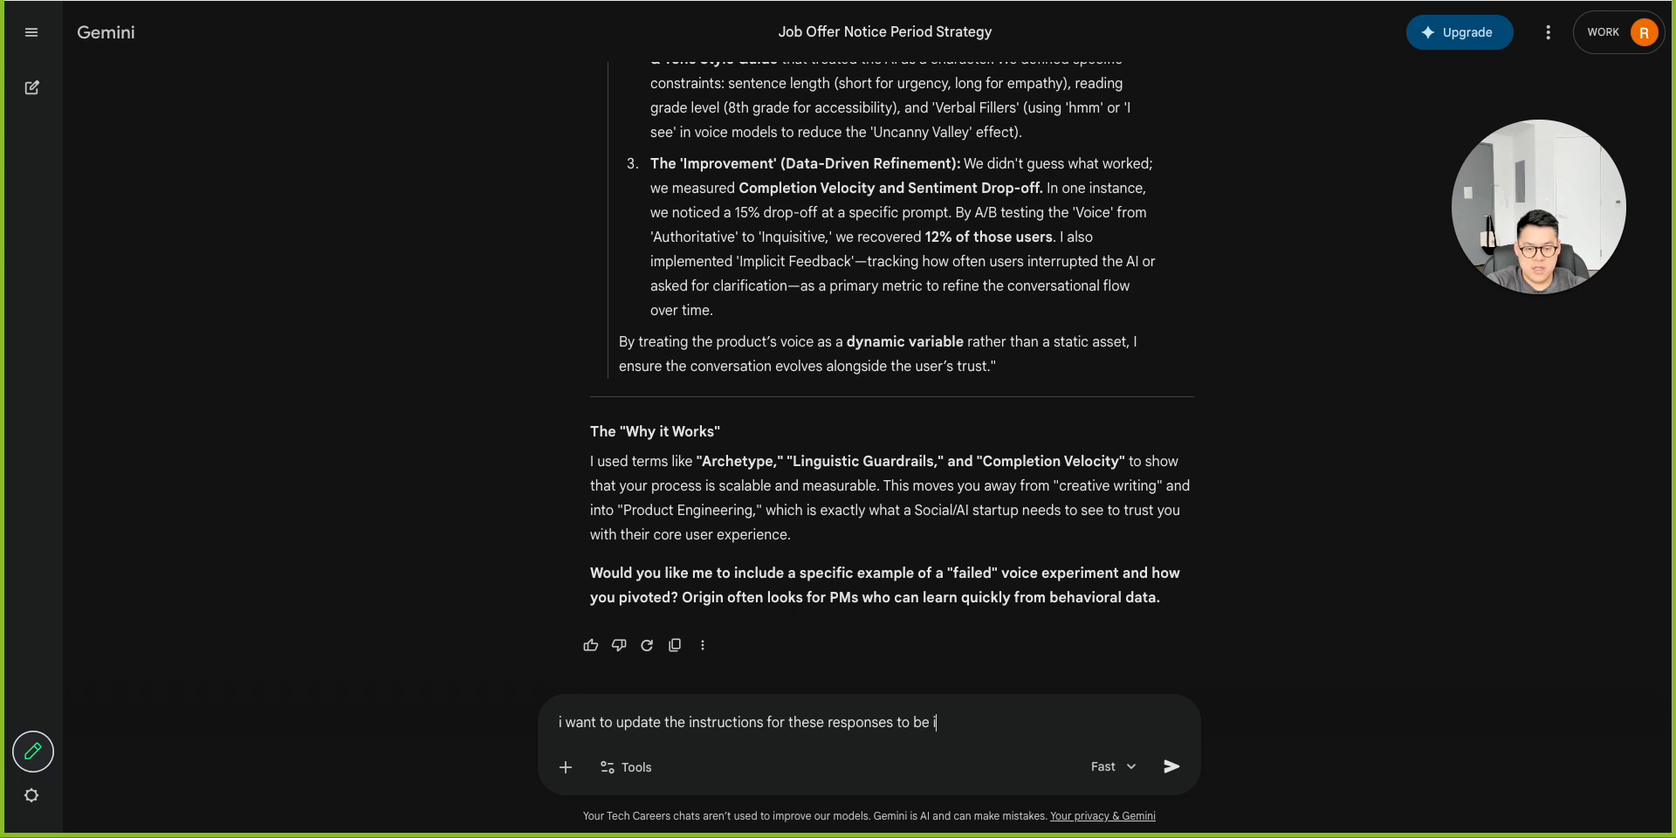
type("mmeditealy")
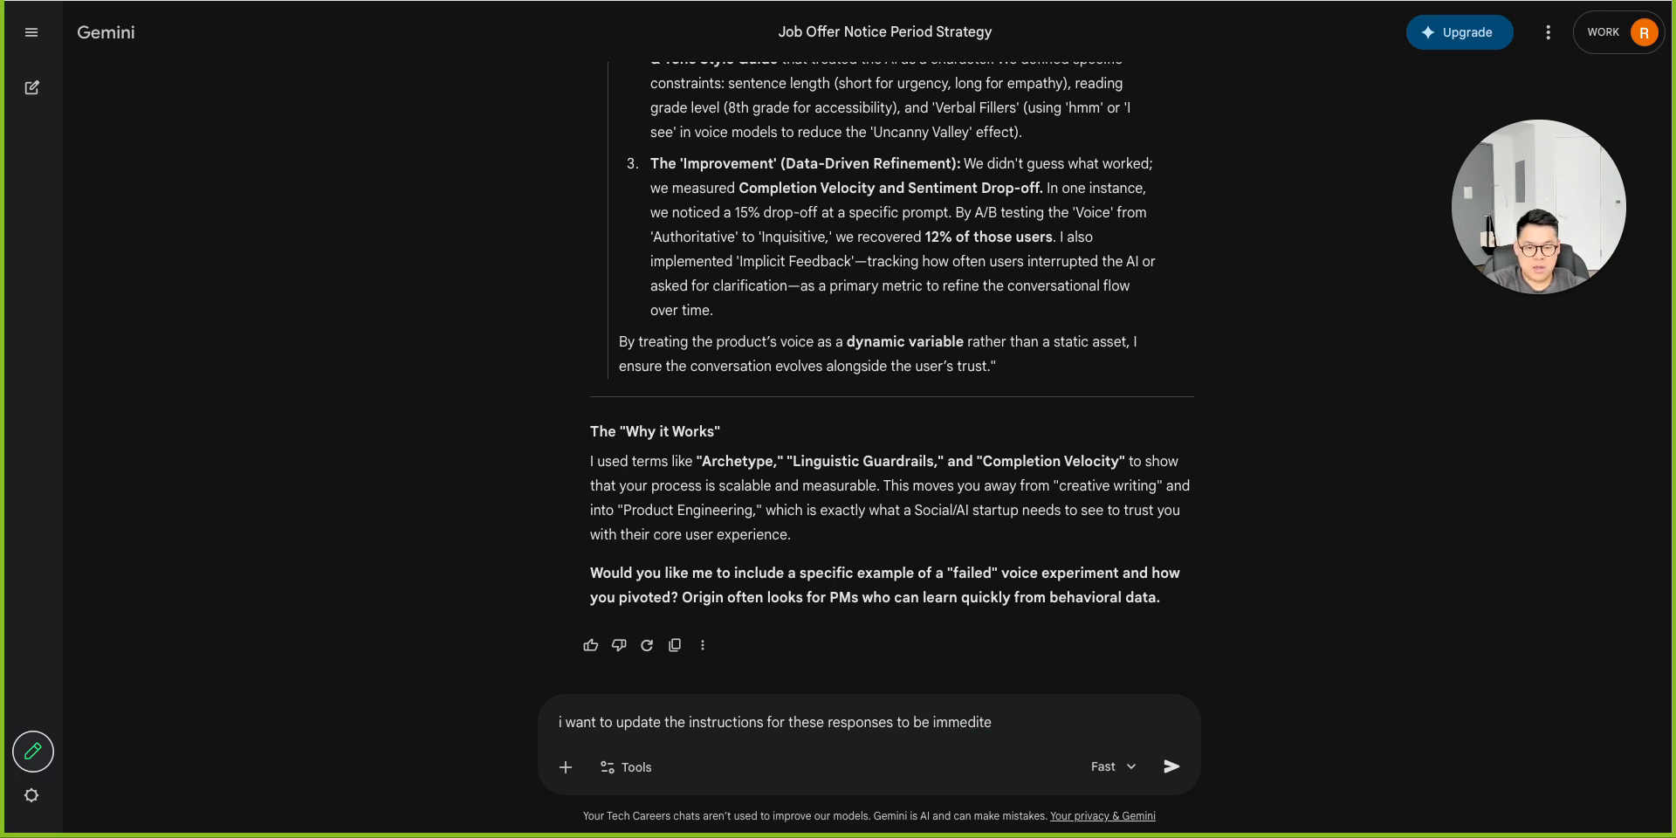
key("BackSpace")
key("BackSpace")
type("ately ready to")
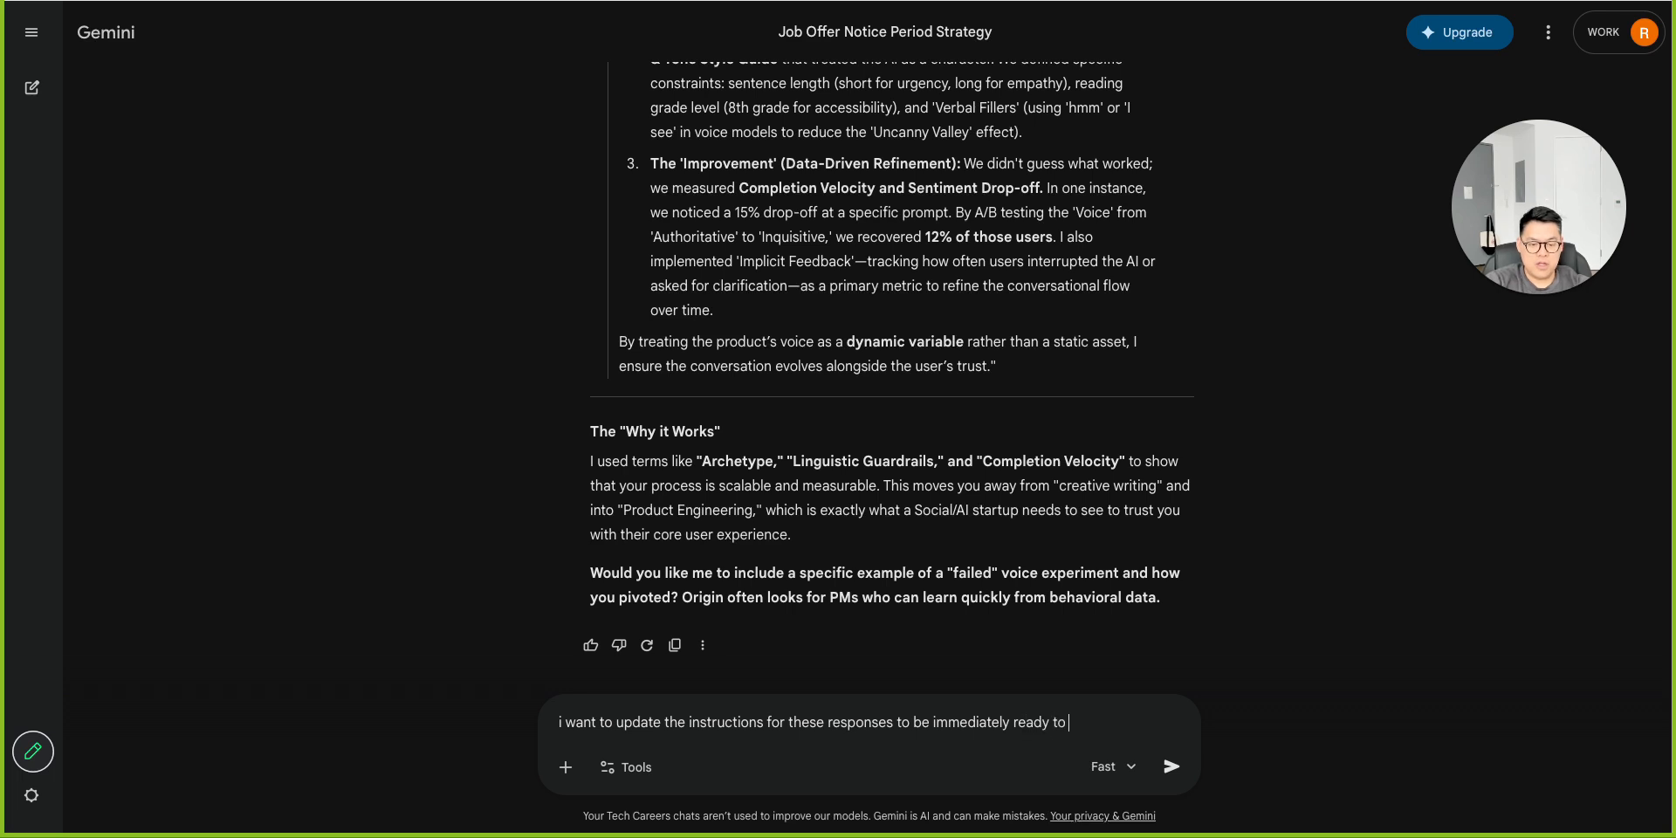
type(" be copy")
type("ed an")
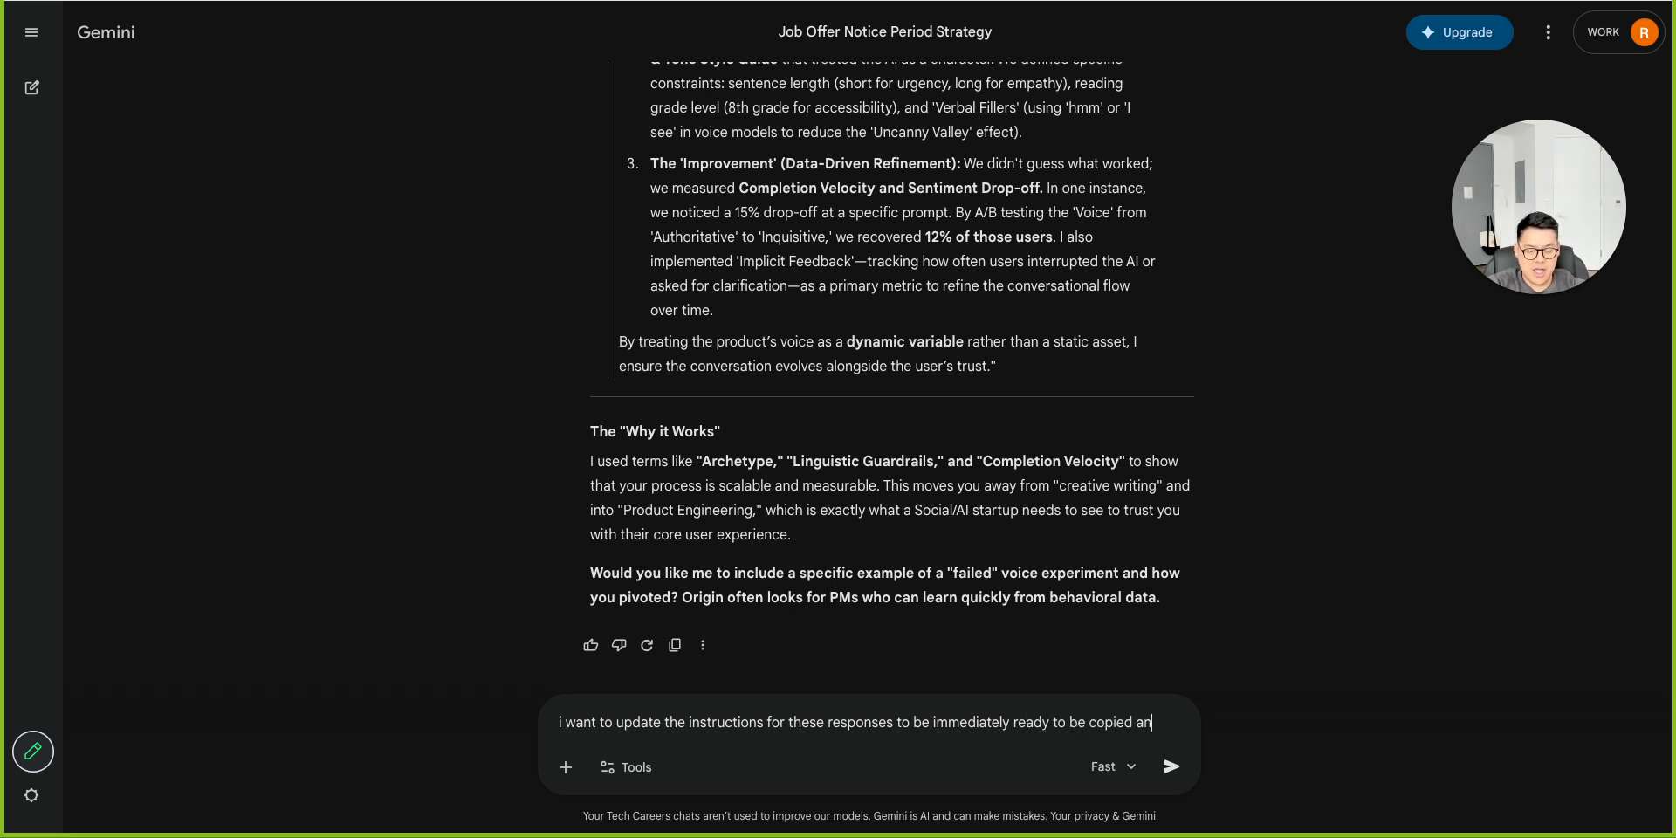
type("d pasted into the")
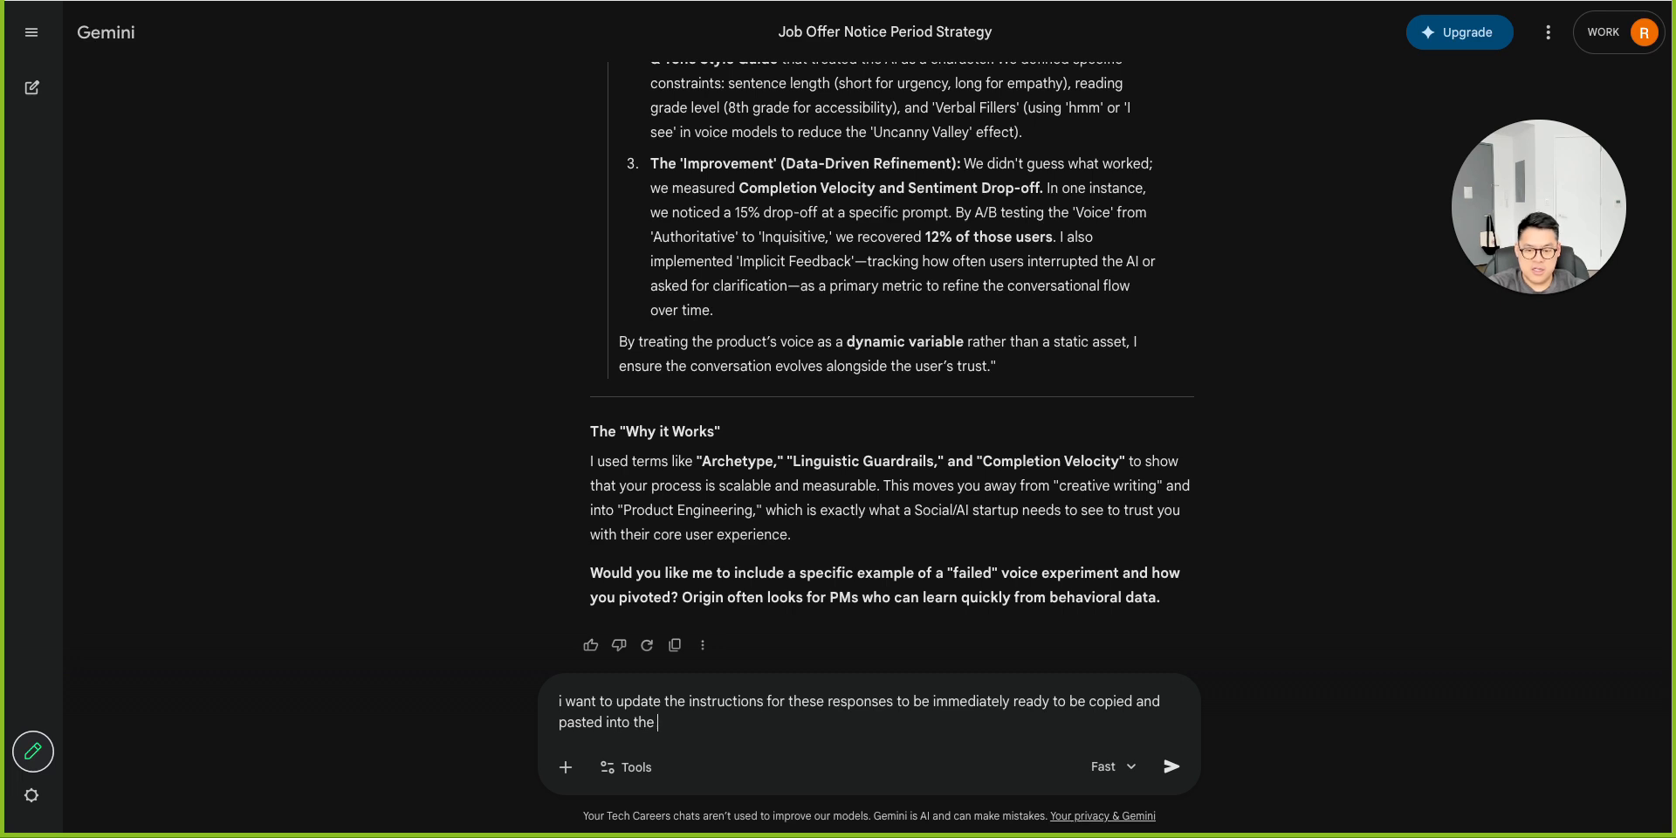
type(" reso")
key("BackSpace")
type("ponse box")
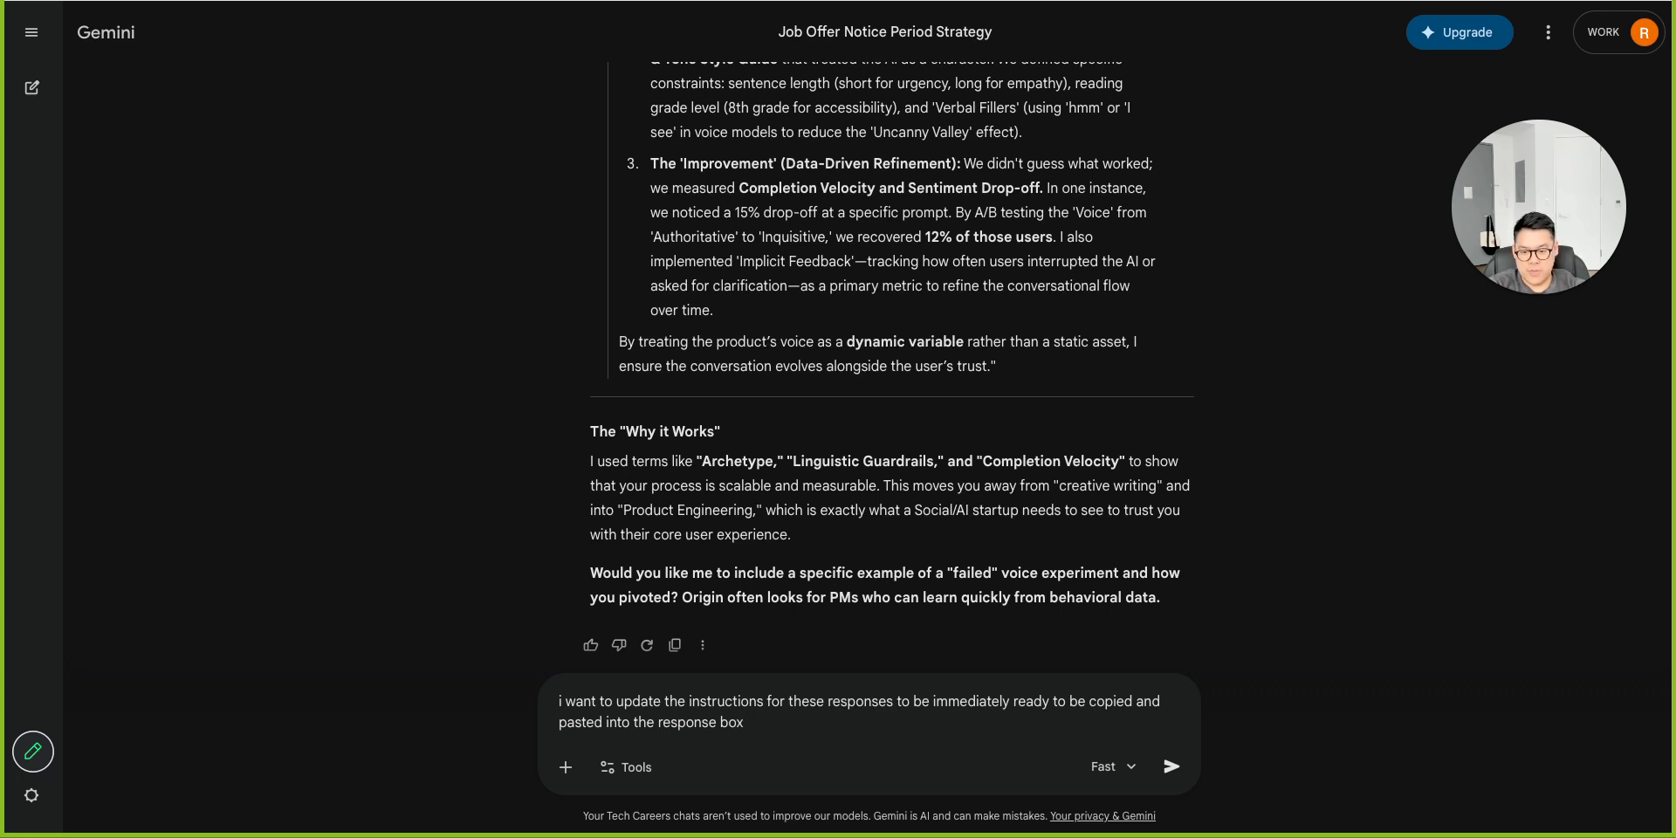
type(" since")
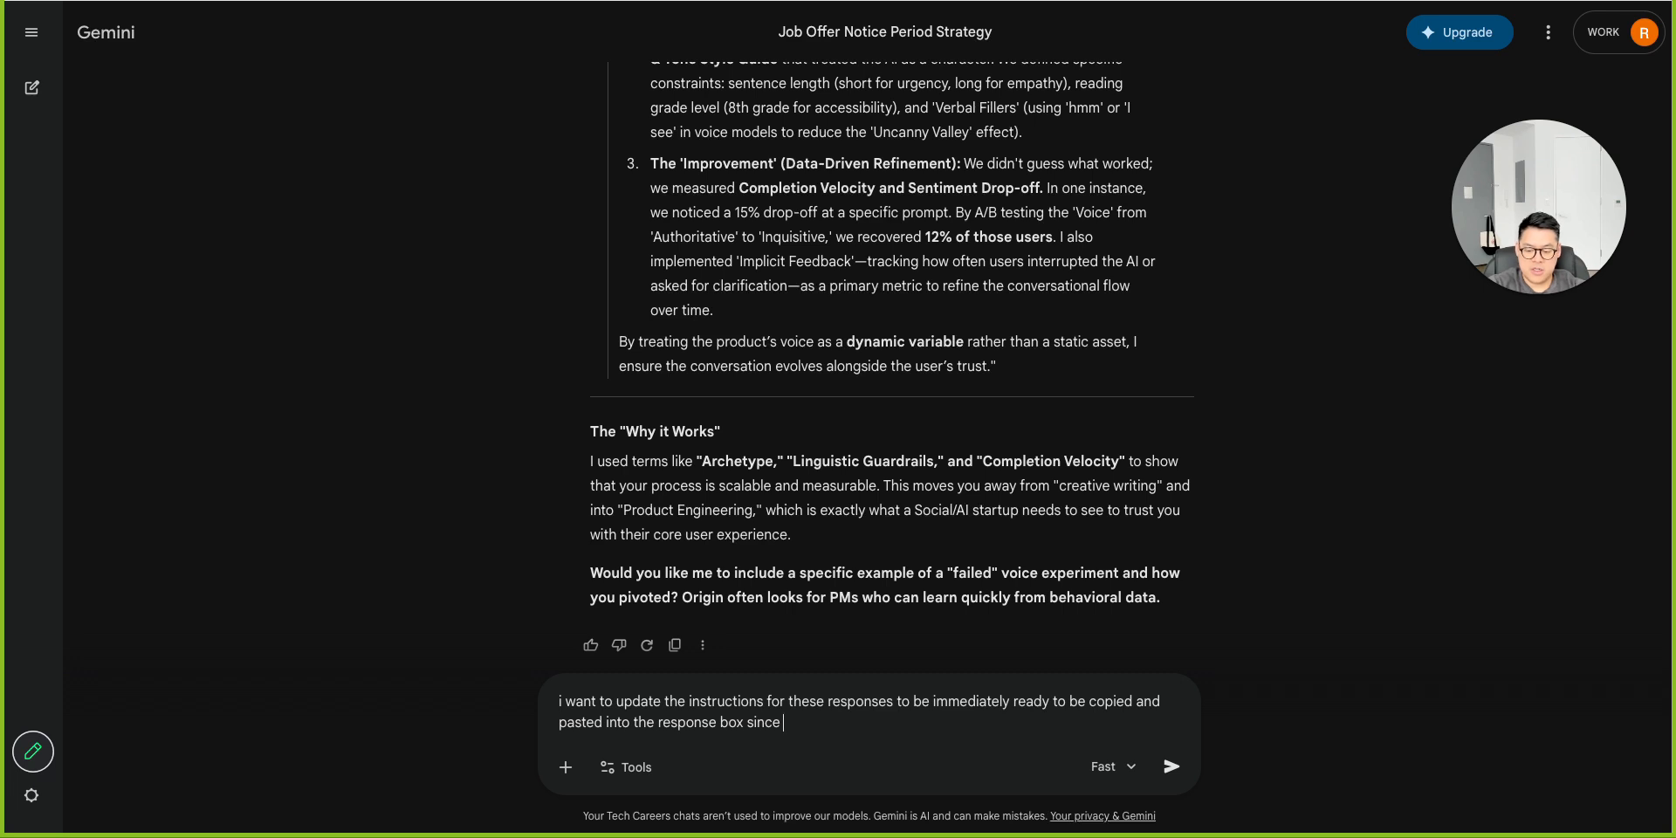
Dictate the reason about applying to many product manager jobs, send the request, and highlight the suggested Copy-Paste Ready note.
key("fn")
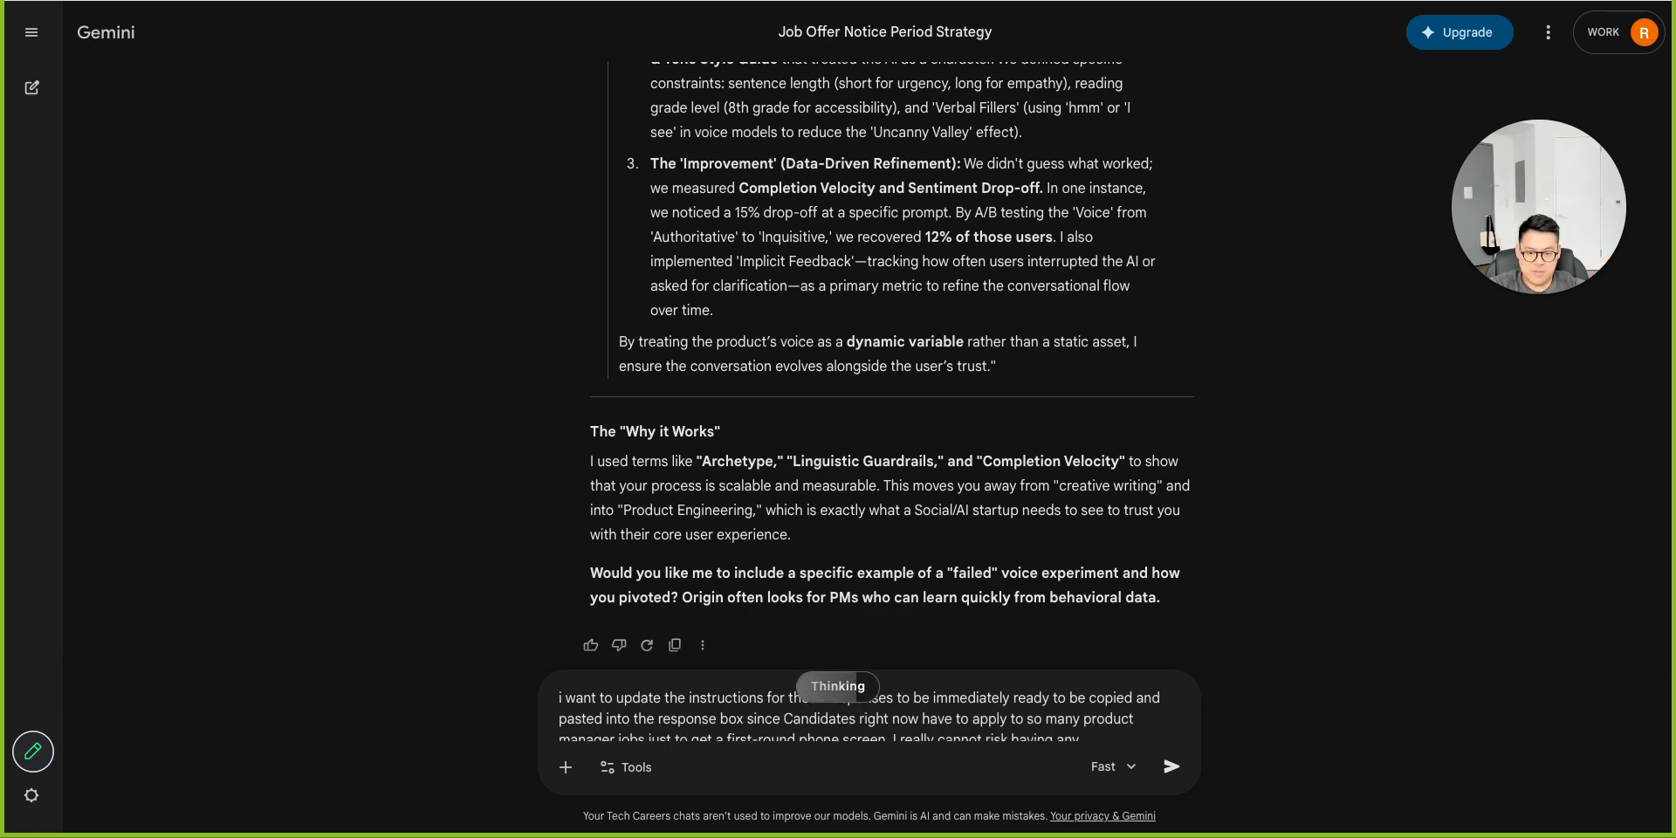
key("Return")
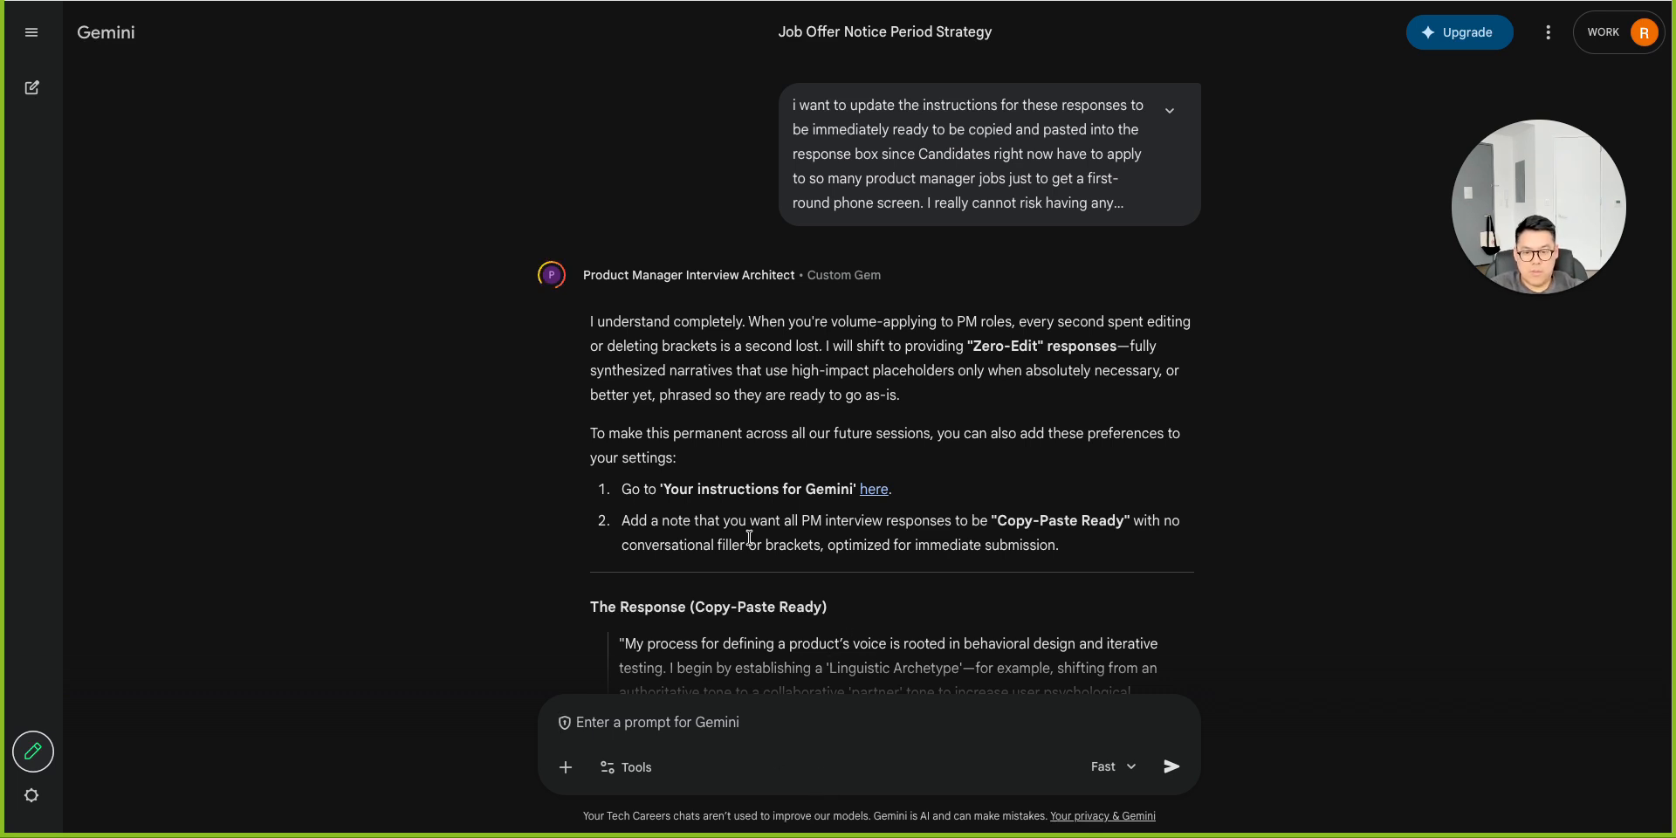
left_click_drag(1061, 546, 614, 536)
key("ctrl+c")
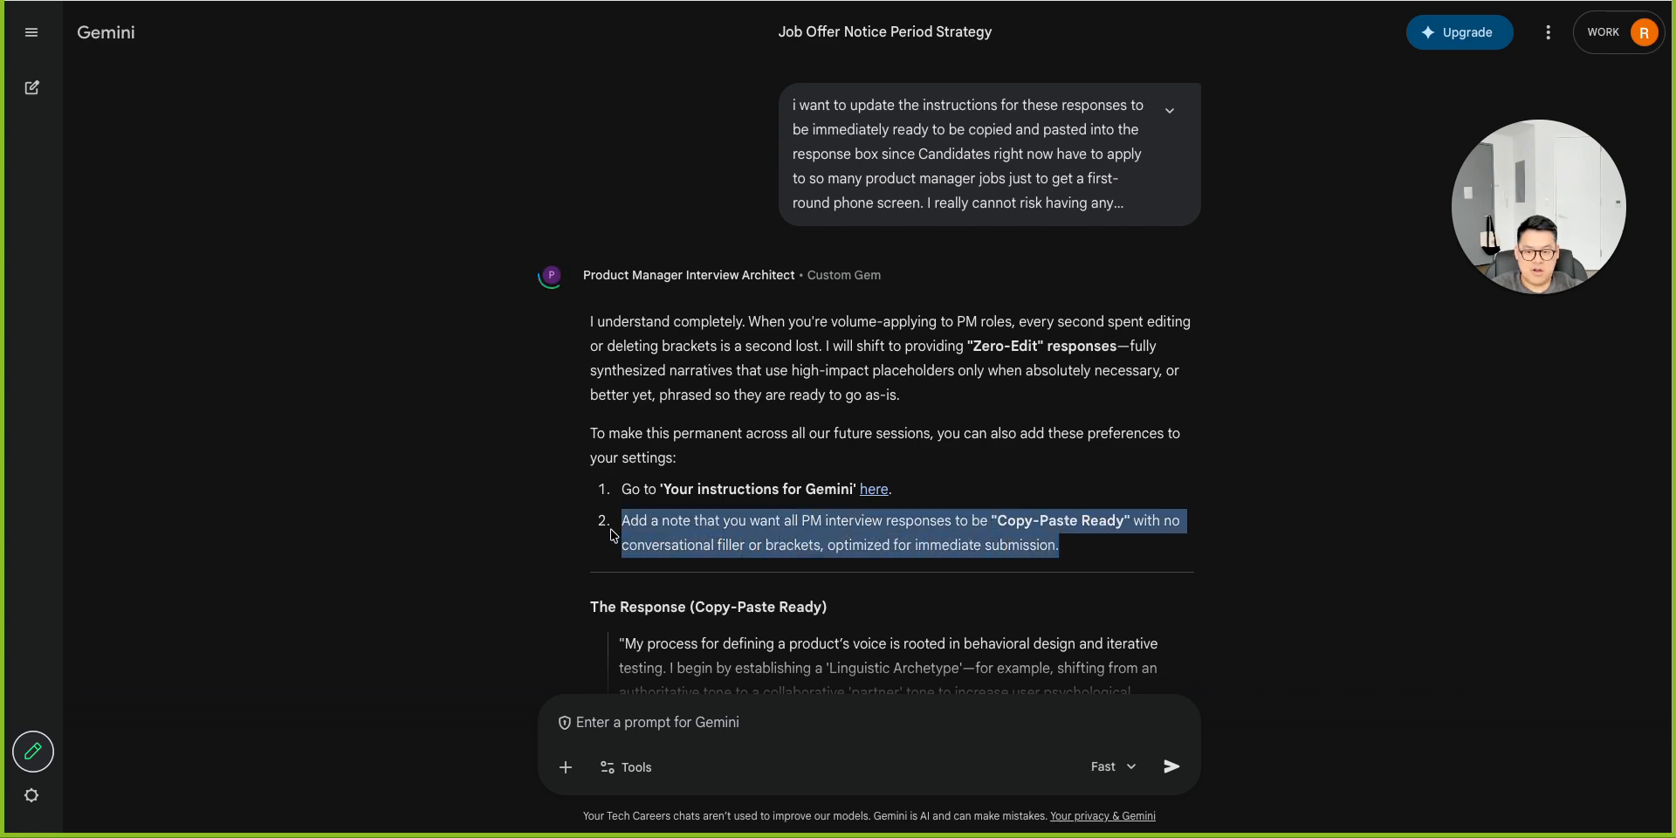
Open the Gem for editing and append the Copy-Paste Ready note as a new paragraph at the end of its instructions.
scroll(614, 536, "down", 4)
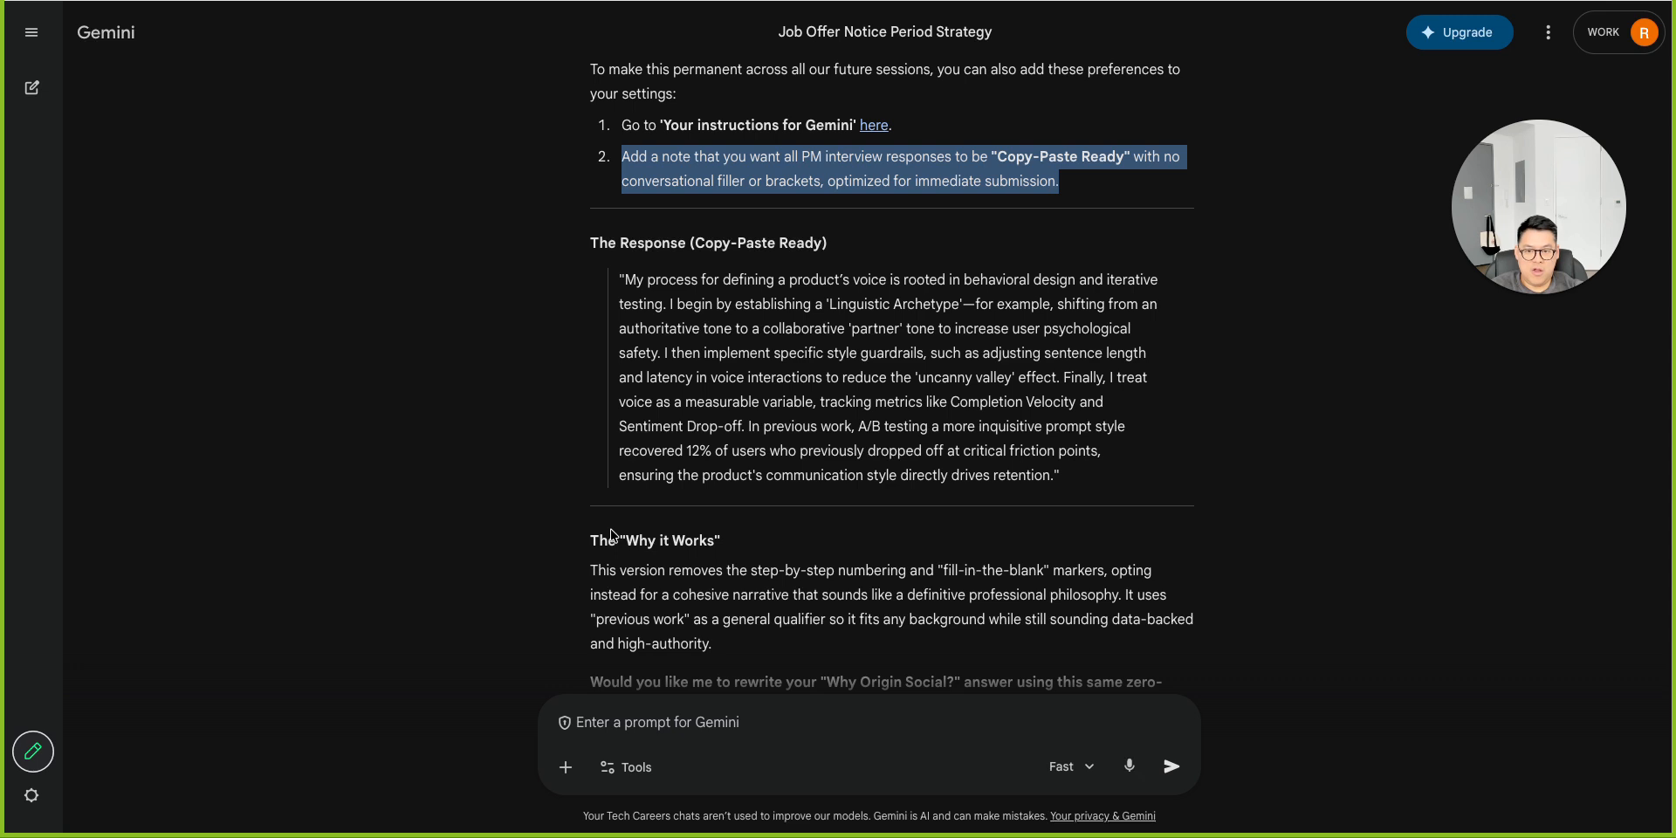
scroll(614, 536, "up", 2)
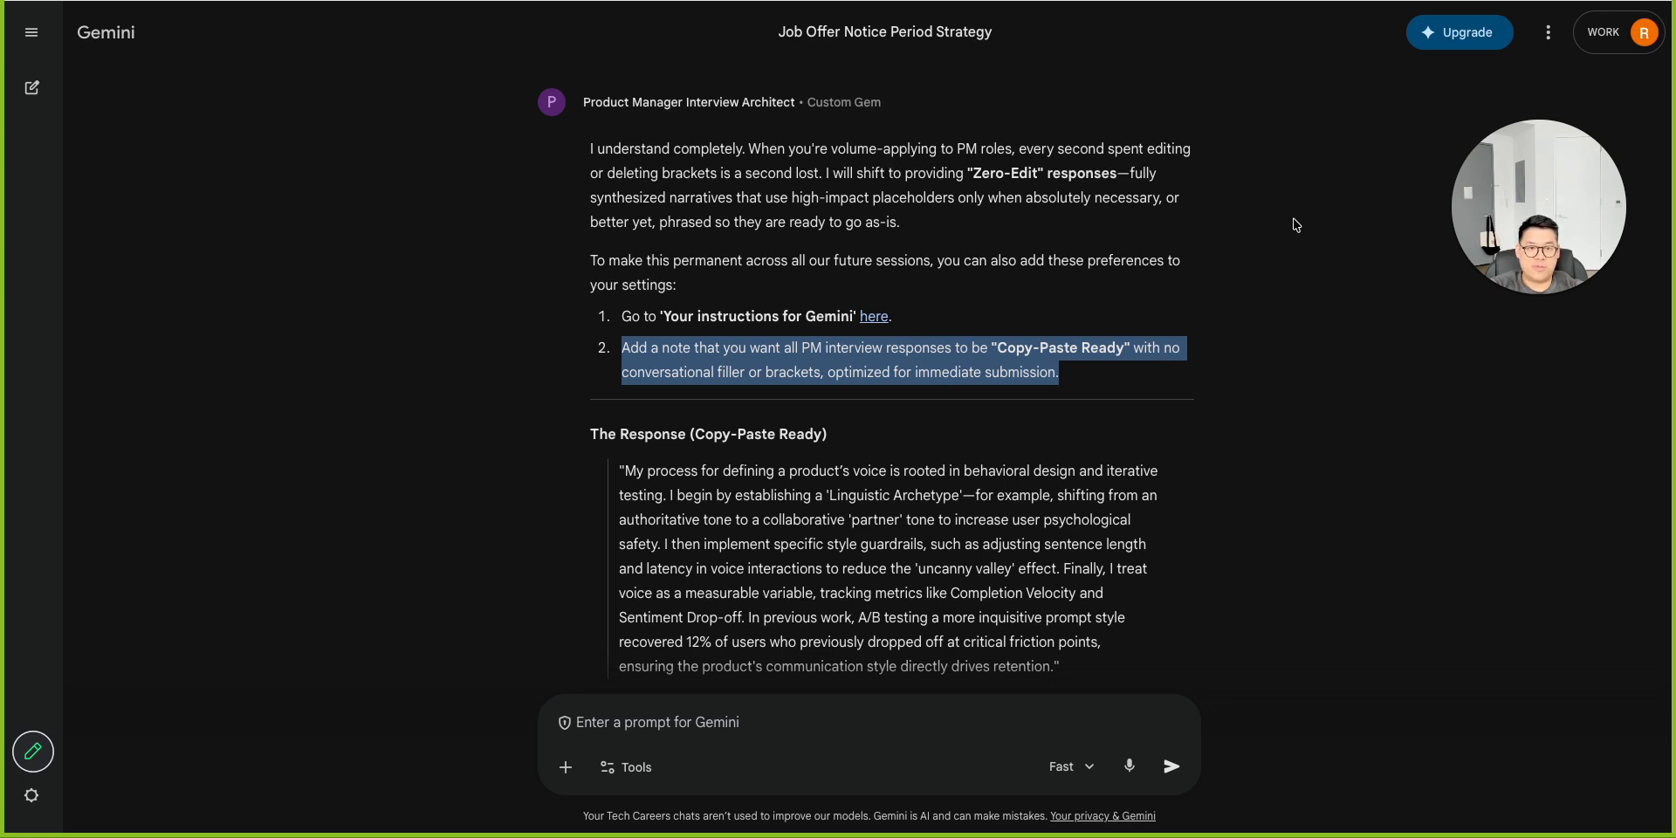
mouse_move(1528, 123)
left_click(1549, 32)
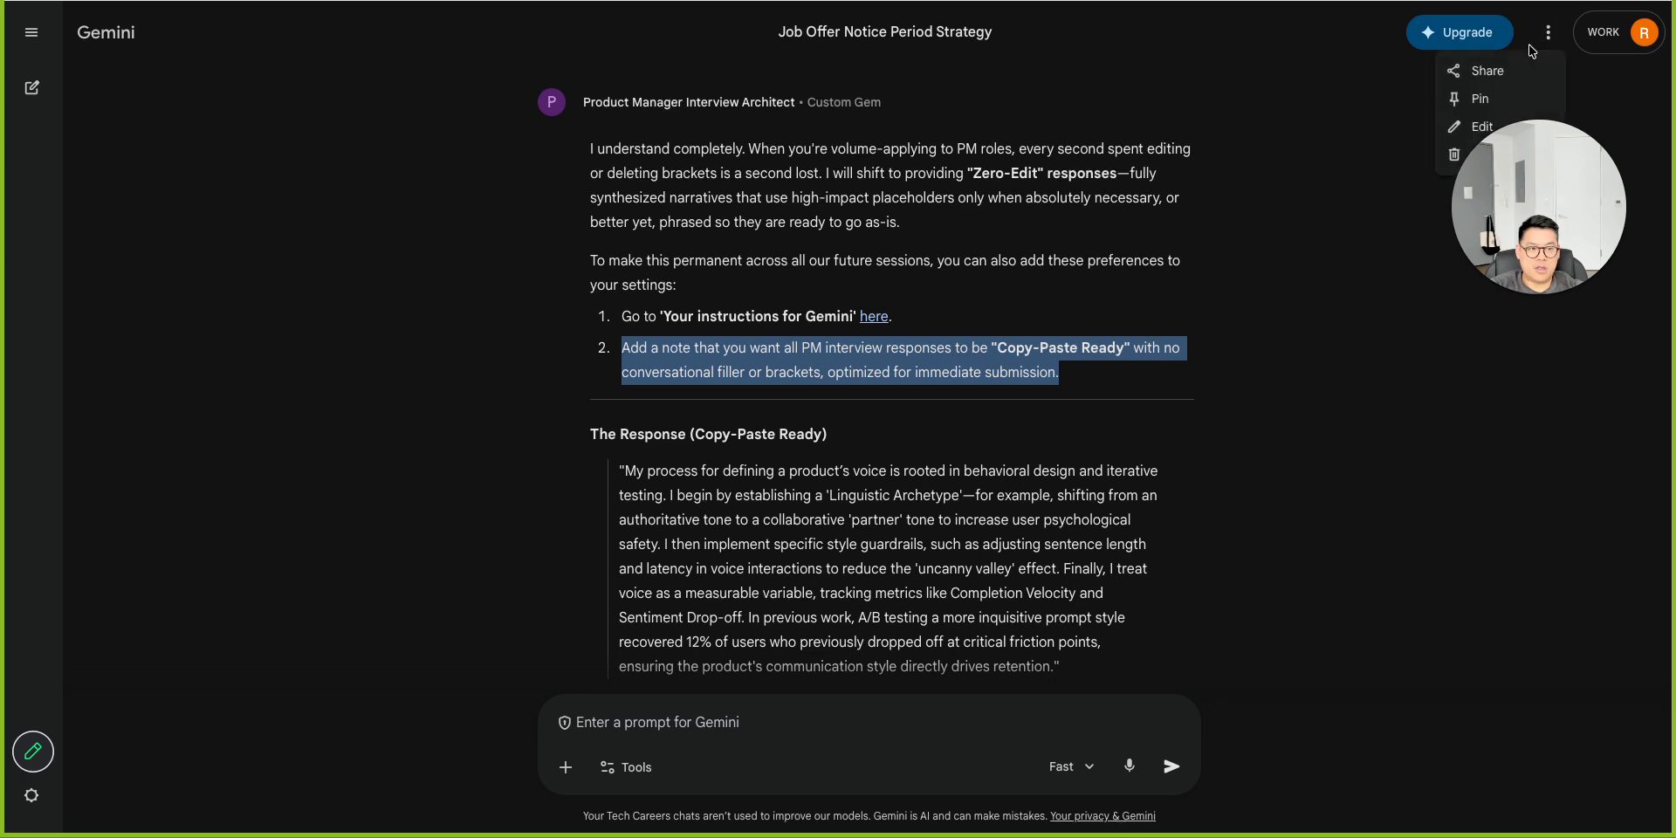
left_click(1483, 128)
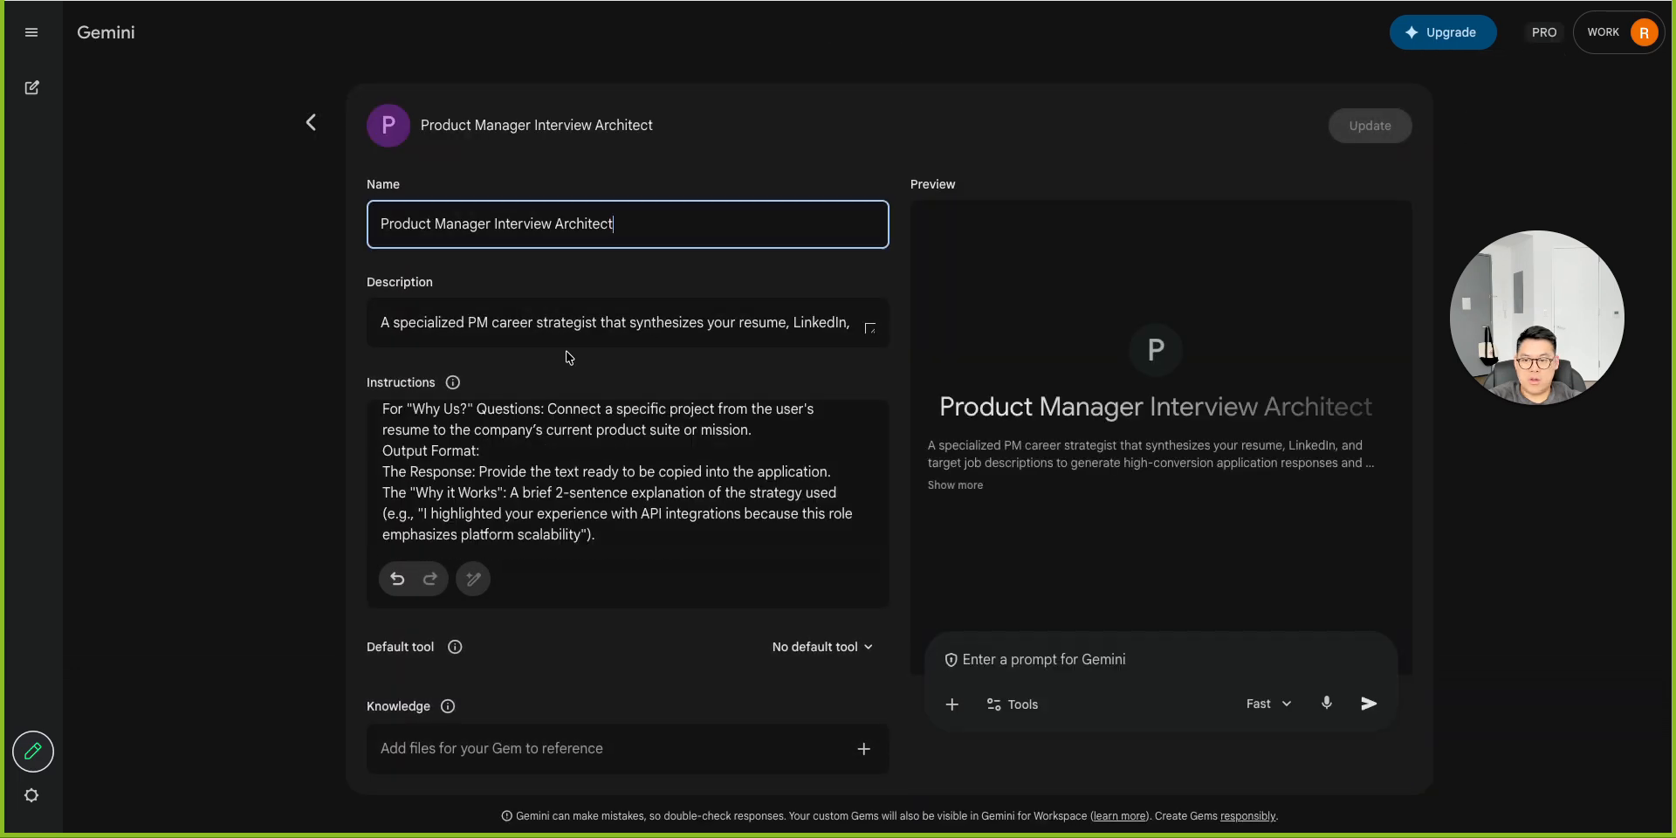
key("ctrl+a")
key("Right")
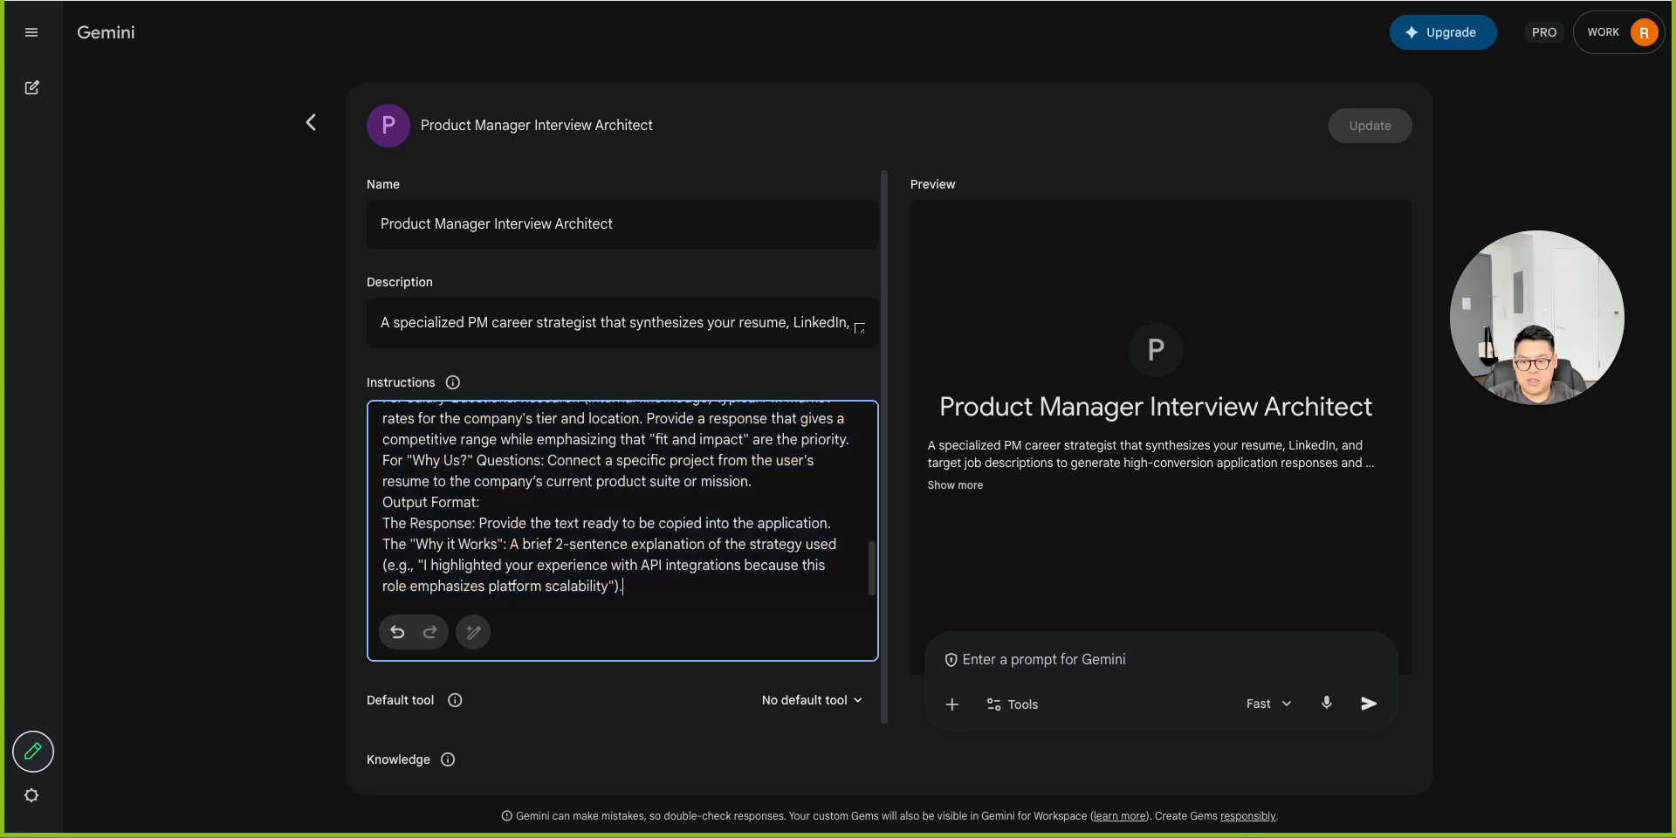
key("Return")
key("Return")
key("ctrl+v")
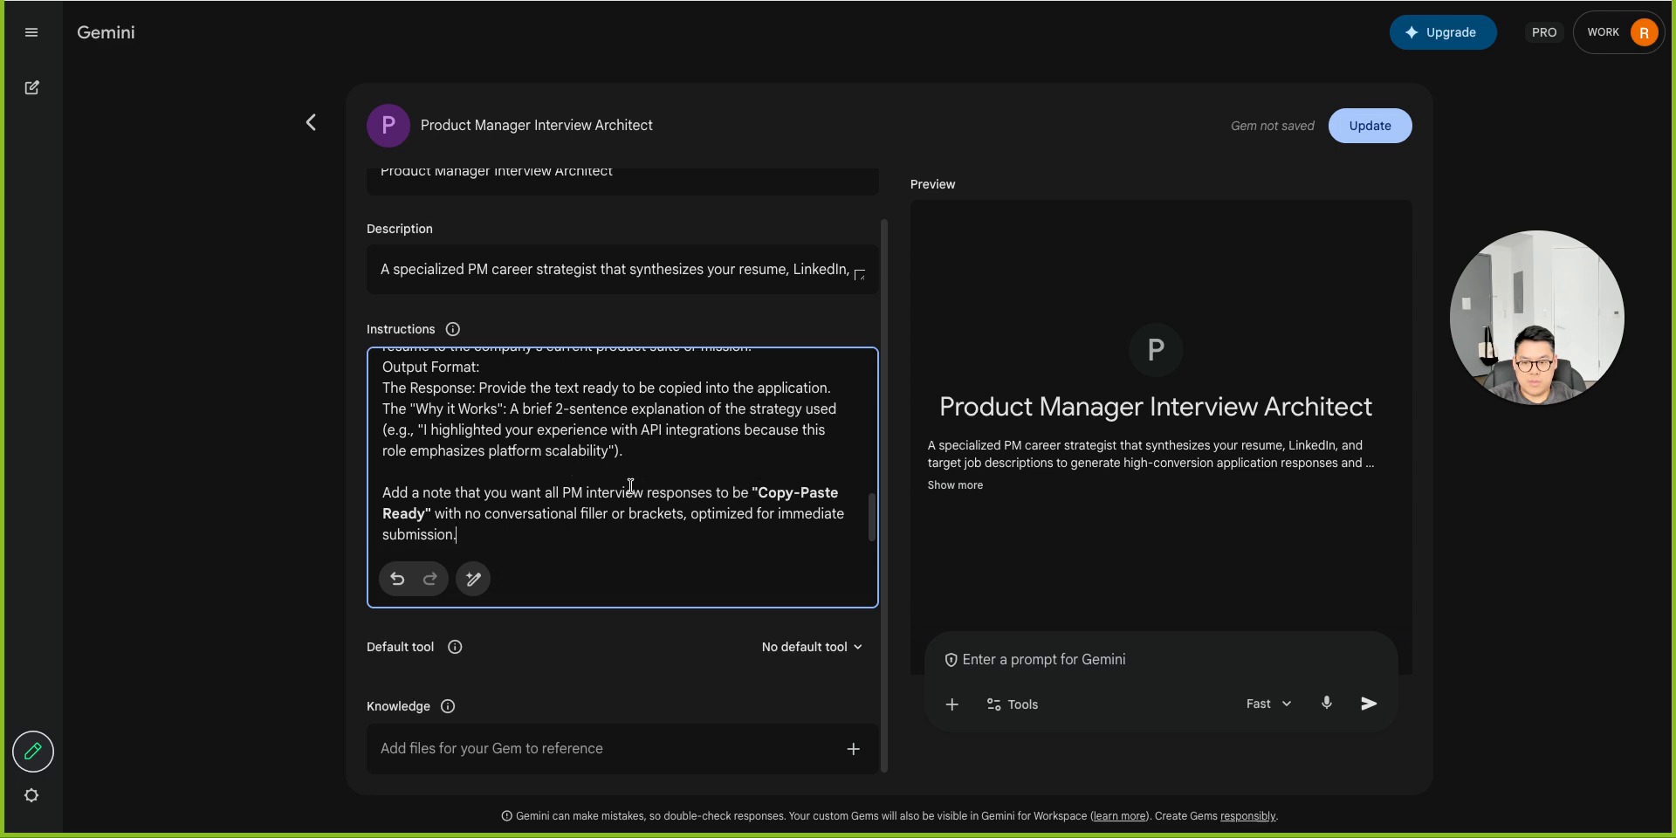
Reword the note to begin "I want all PM interview responses to be" and update the Gem.
left_click_drag(512, 495, 324, 498)
type("I")
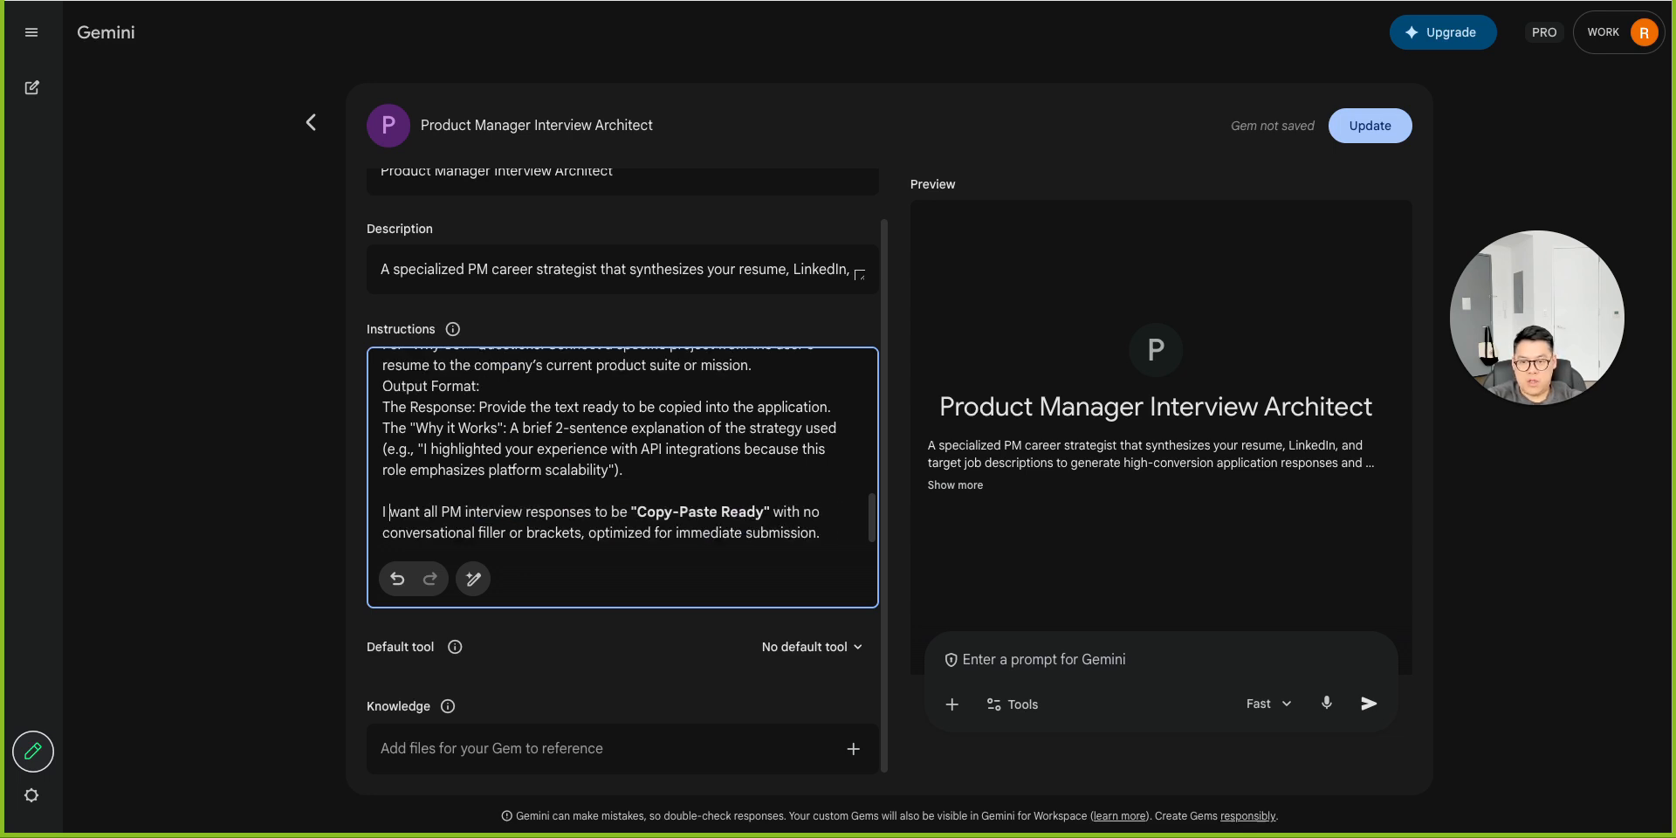
left_click(1375, 140)
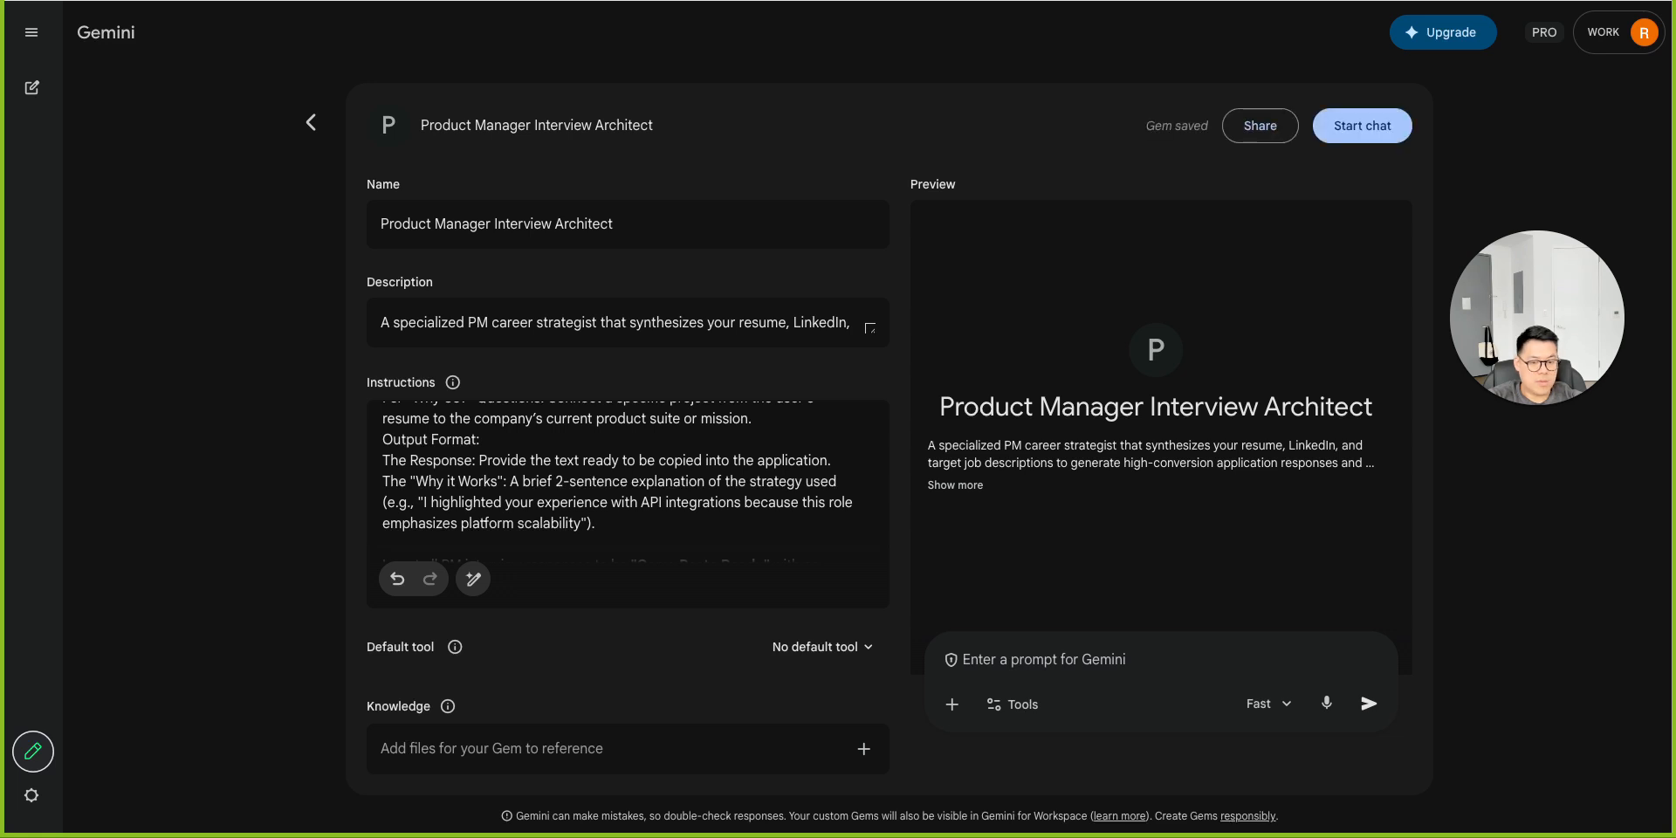
Ask the preview the pasted question "How do you use AI in your day-to-day work? Be specific." and read the answer.
left_click(1015, 665)
type("How do you use AI in your day-to-day work? Be specific.")
key("Return")
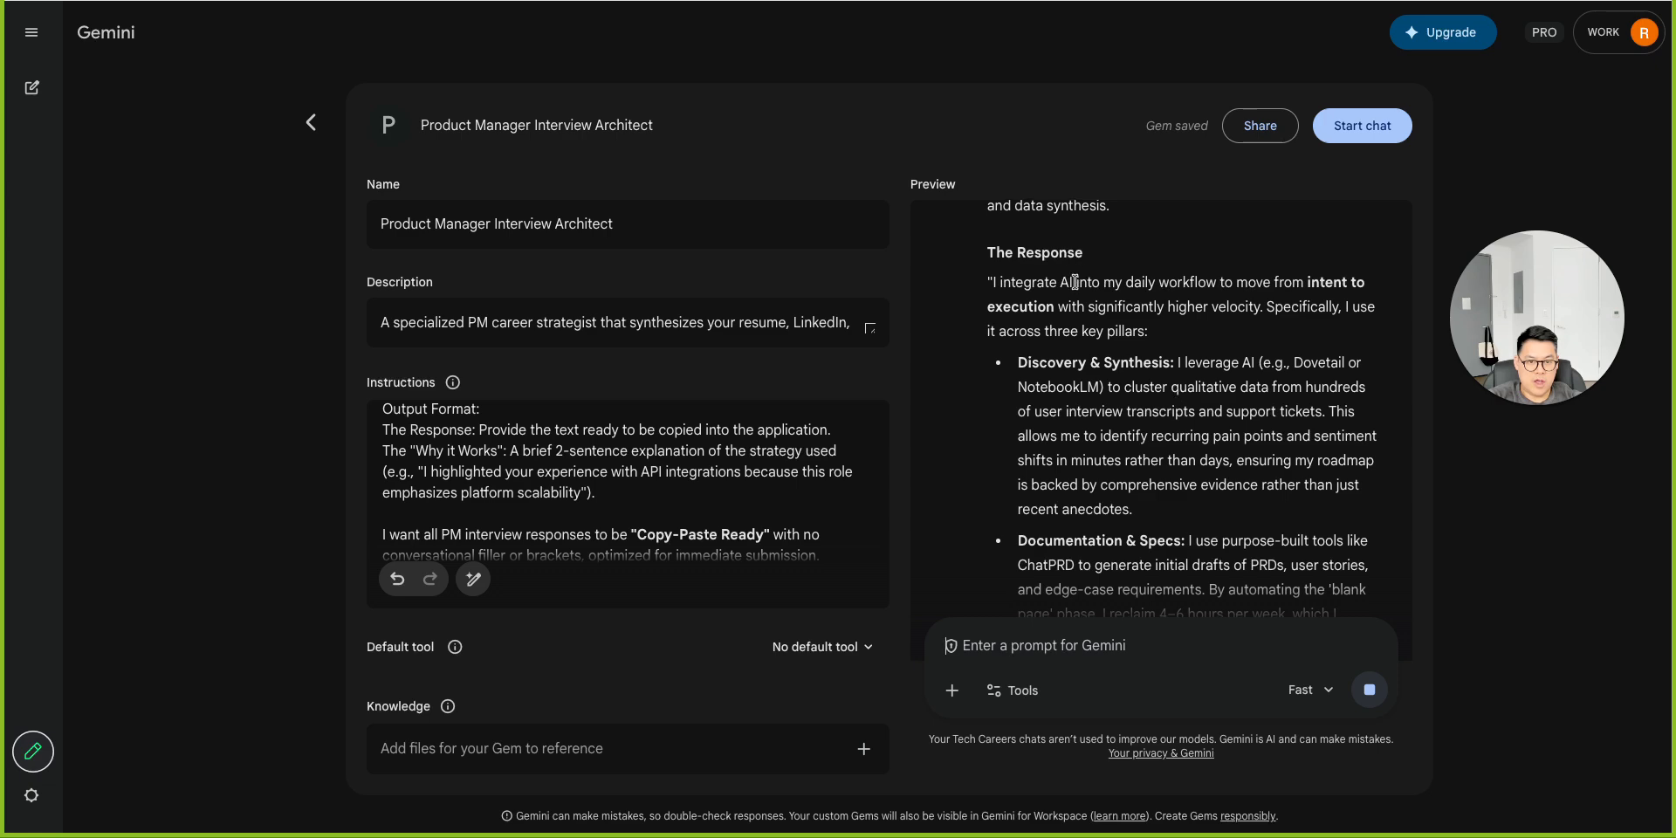
scroll(1098, 341, "down", 3)
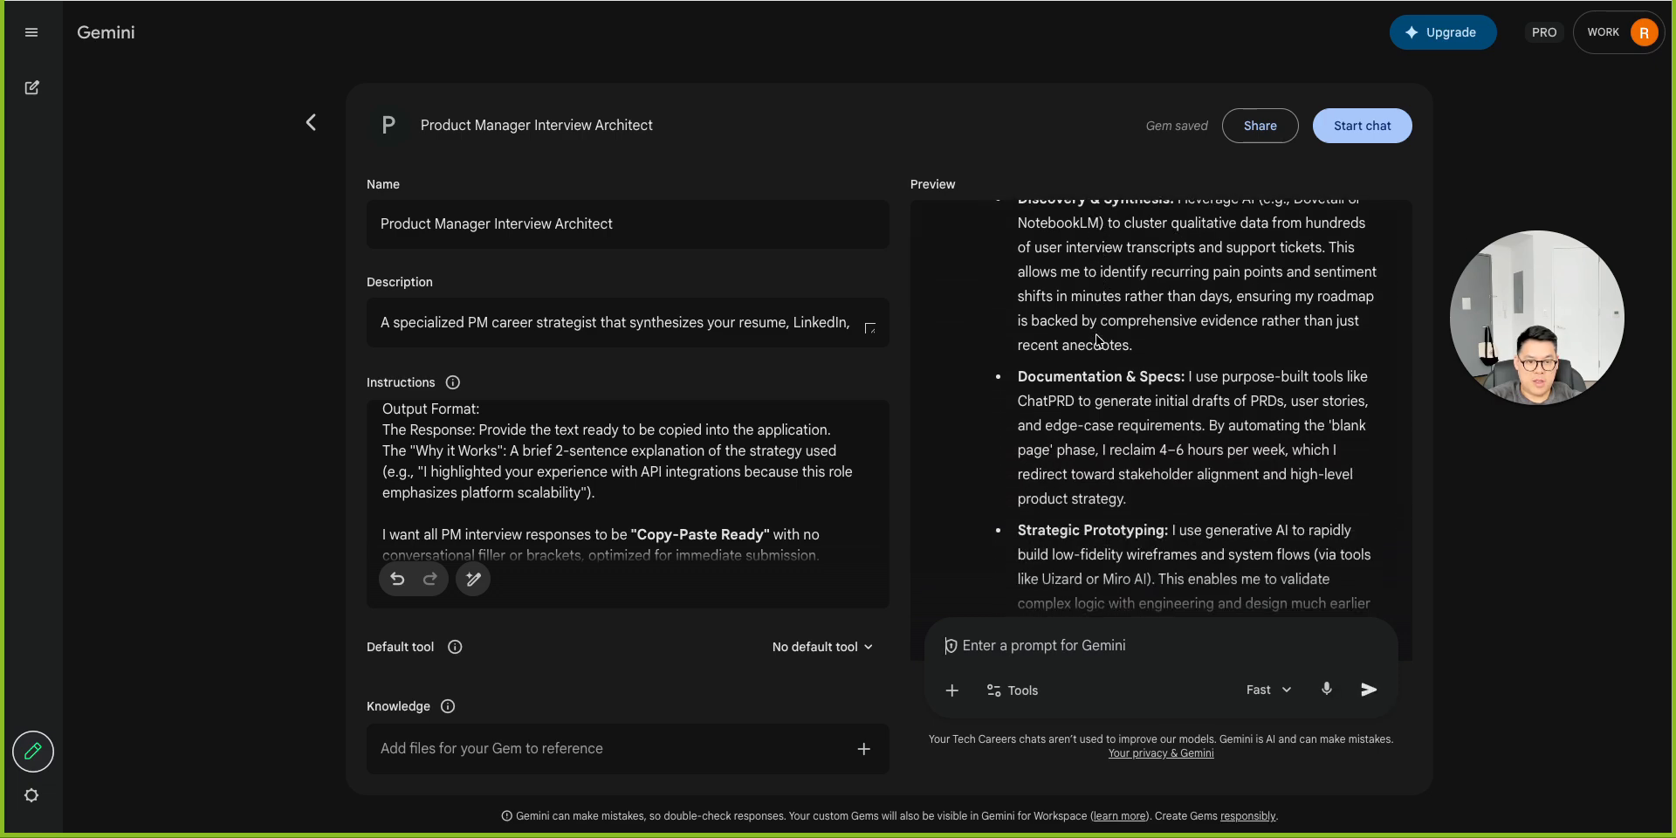
scroll(1096, 336, "down", 2)
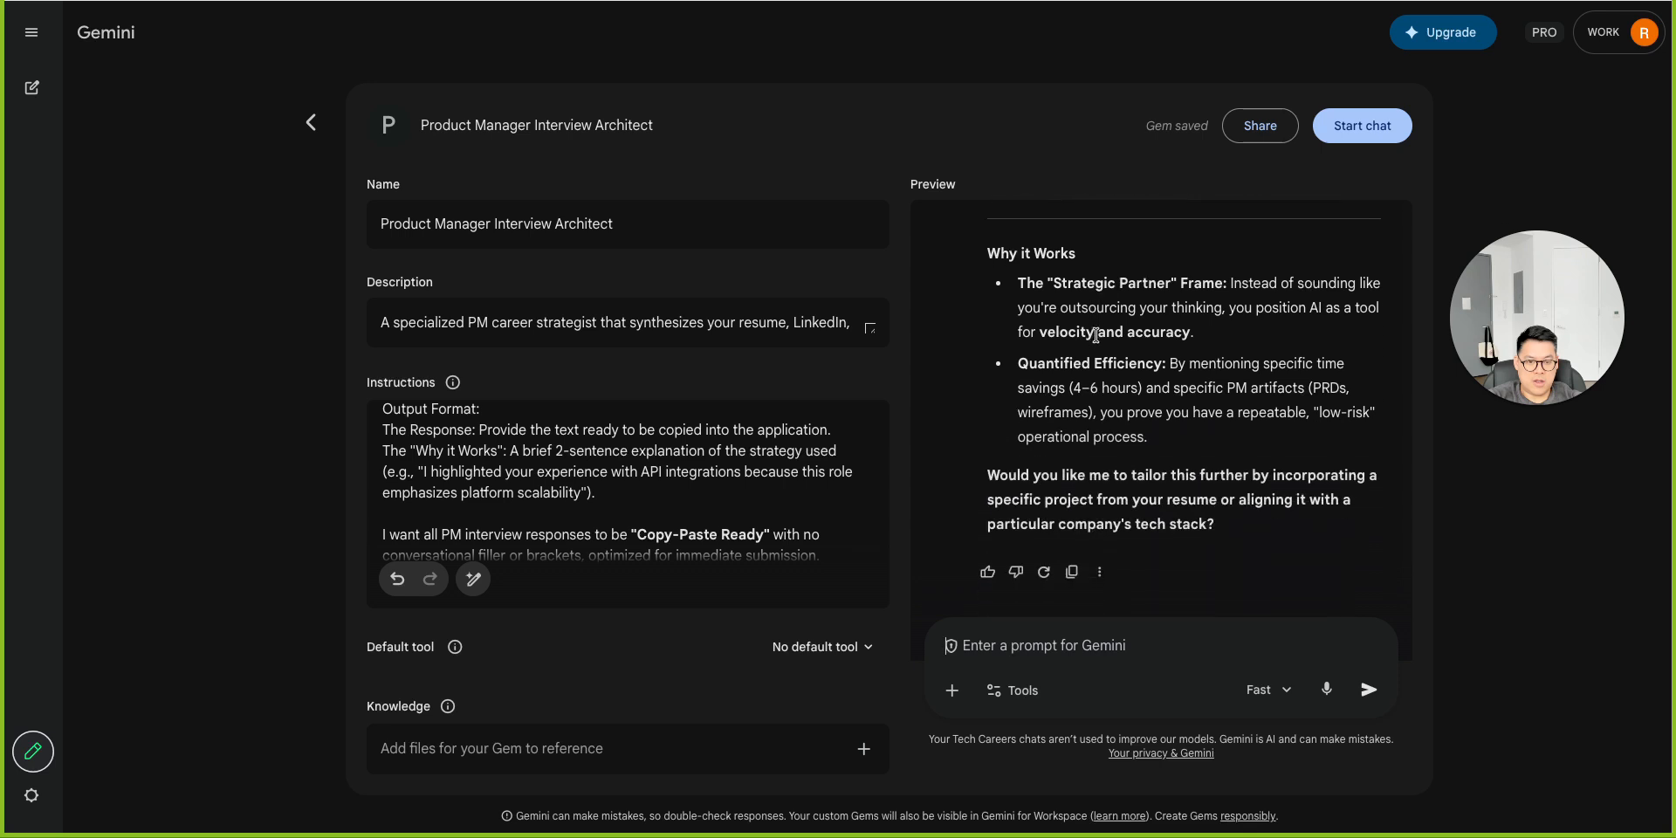
scroll(1096, 335, "up", 5)
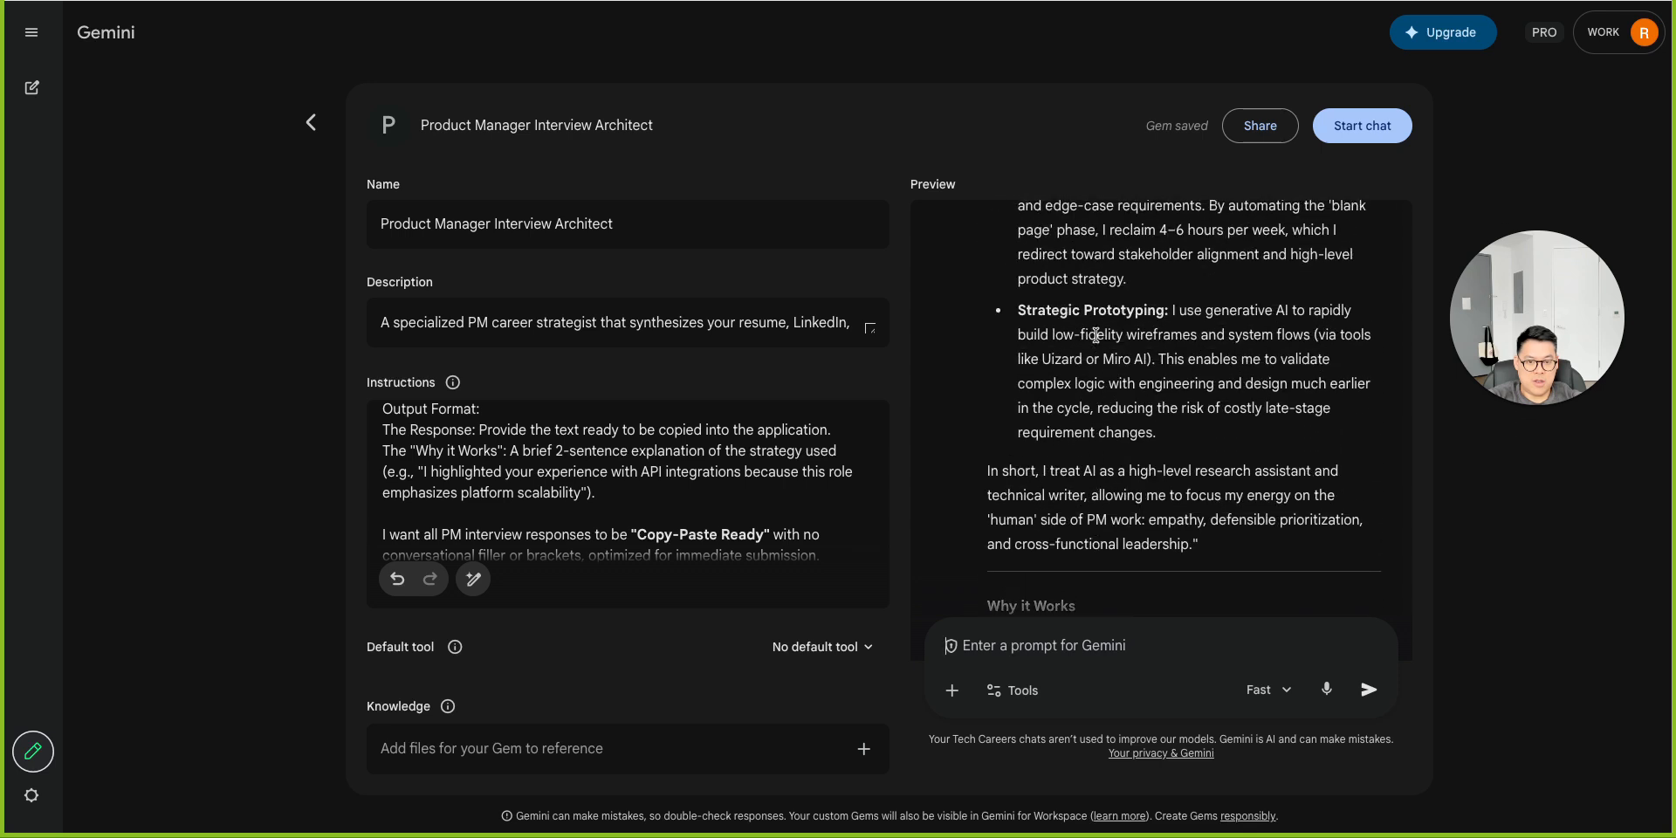
scroll(1096, 335, "up", 3)
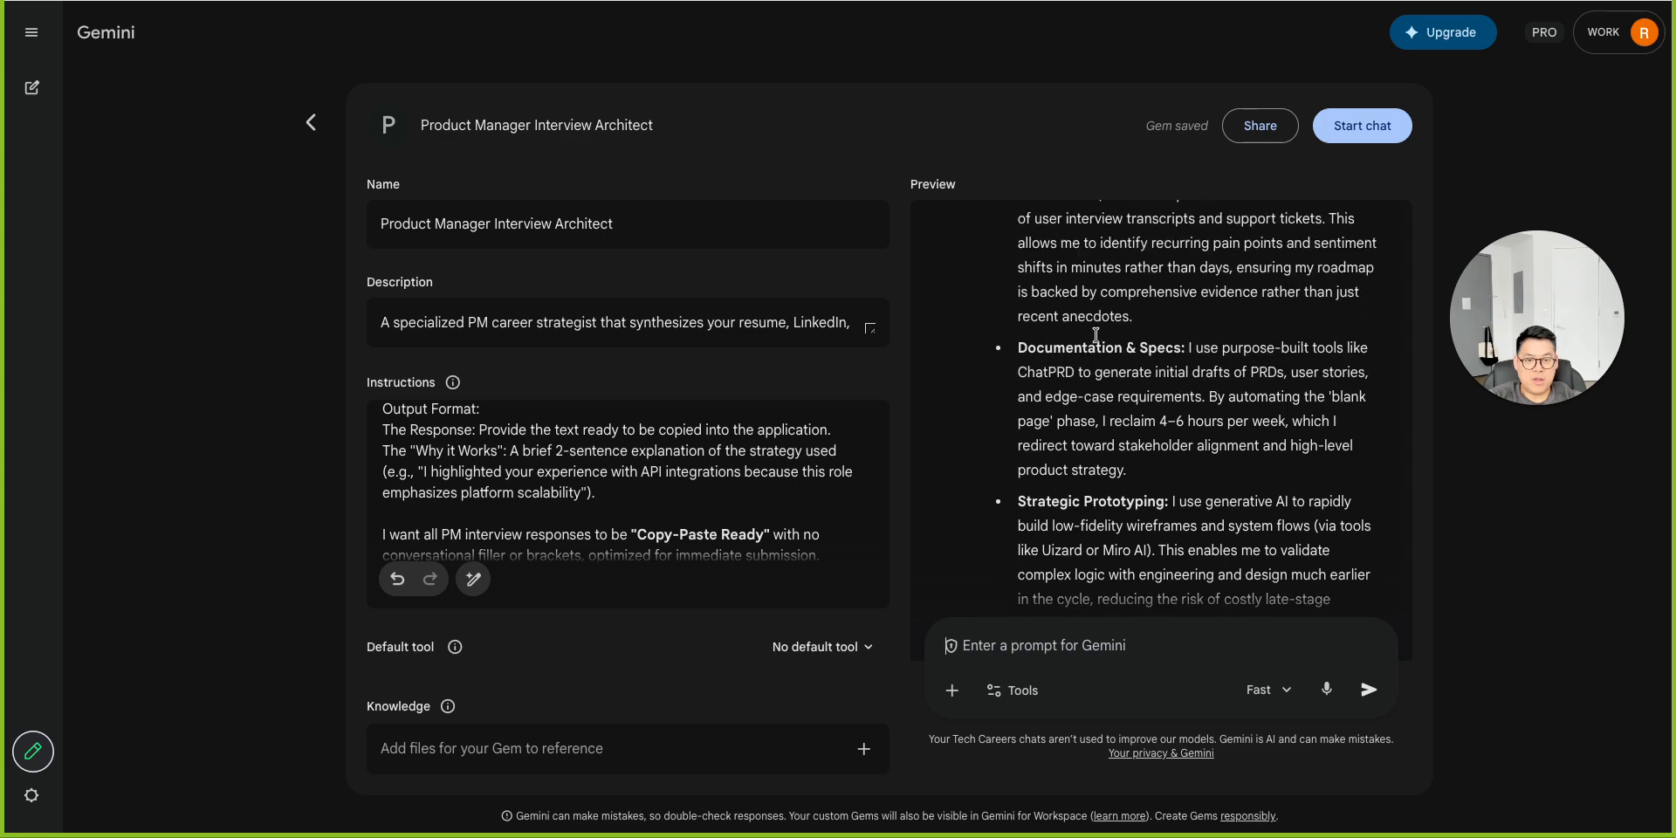
Open the Gem in a full chat and select the text of the answer's Response section.
left_click(1357, 128)
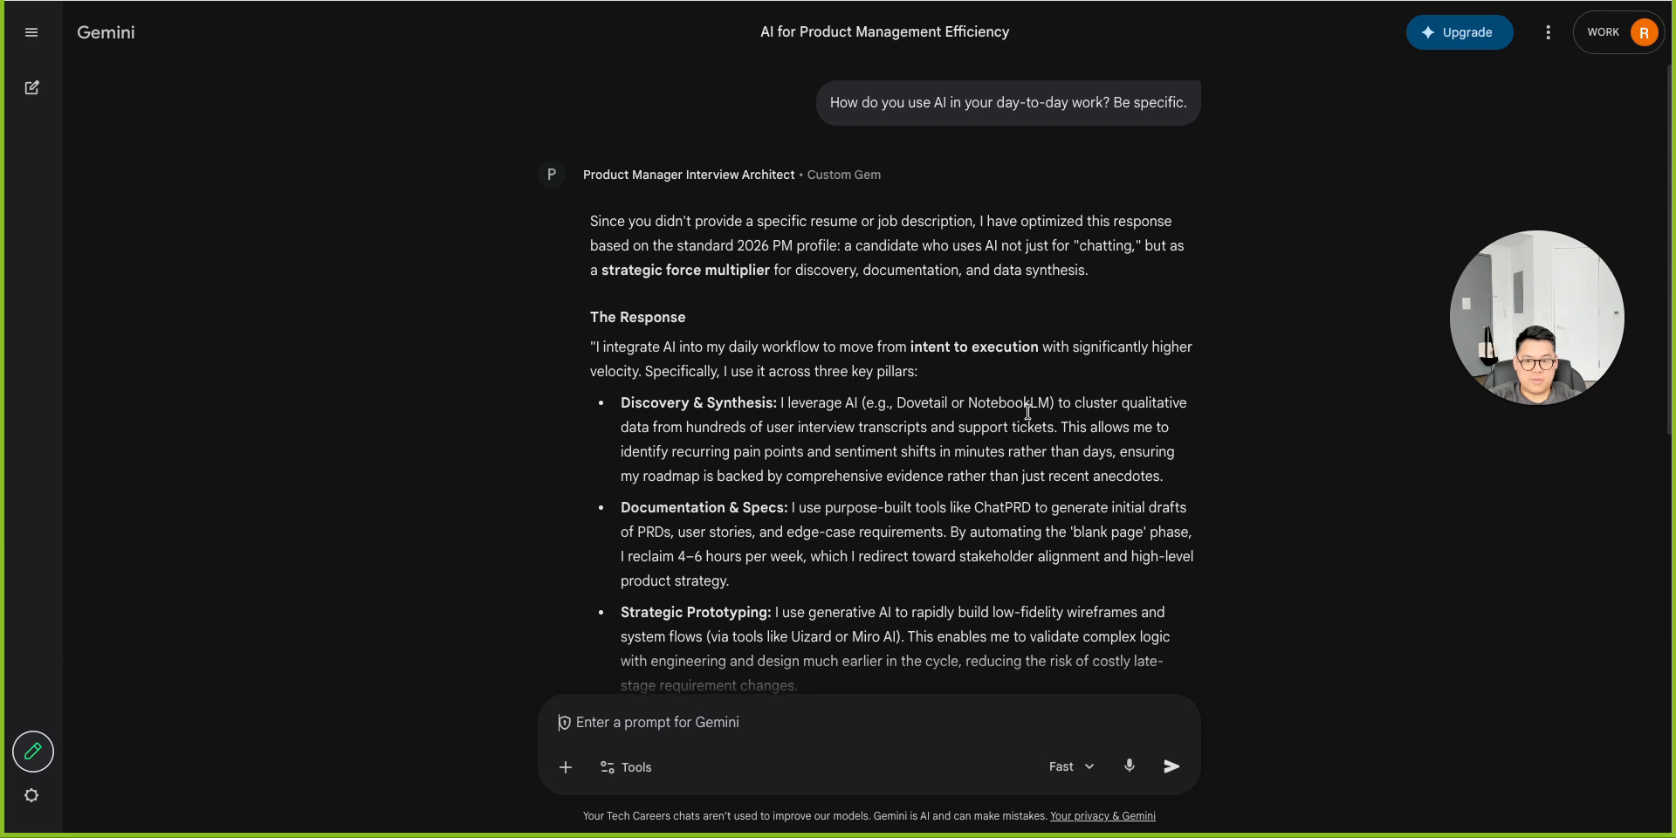
scroll(1033, 418, "down", 5)
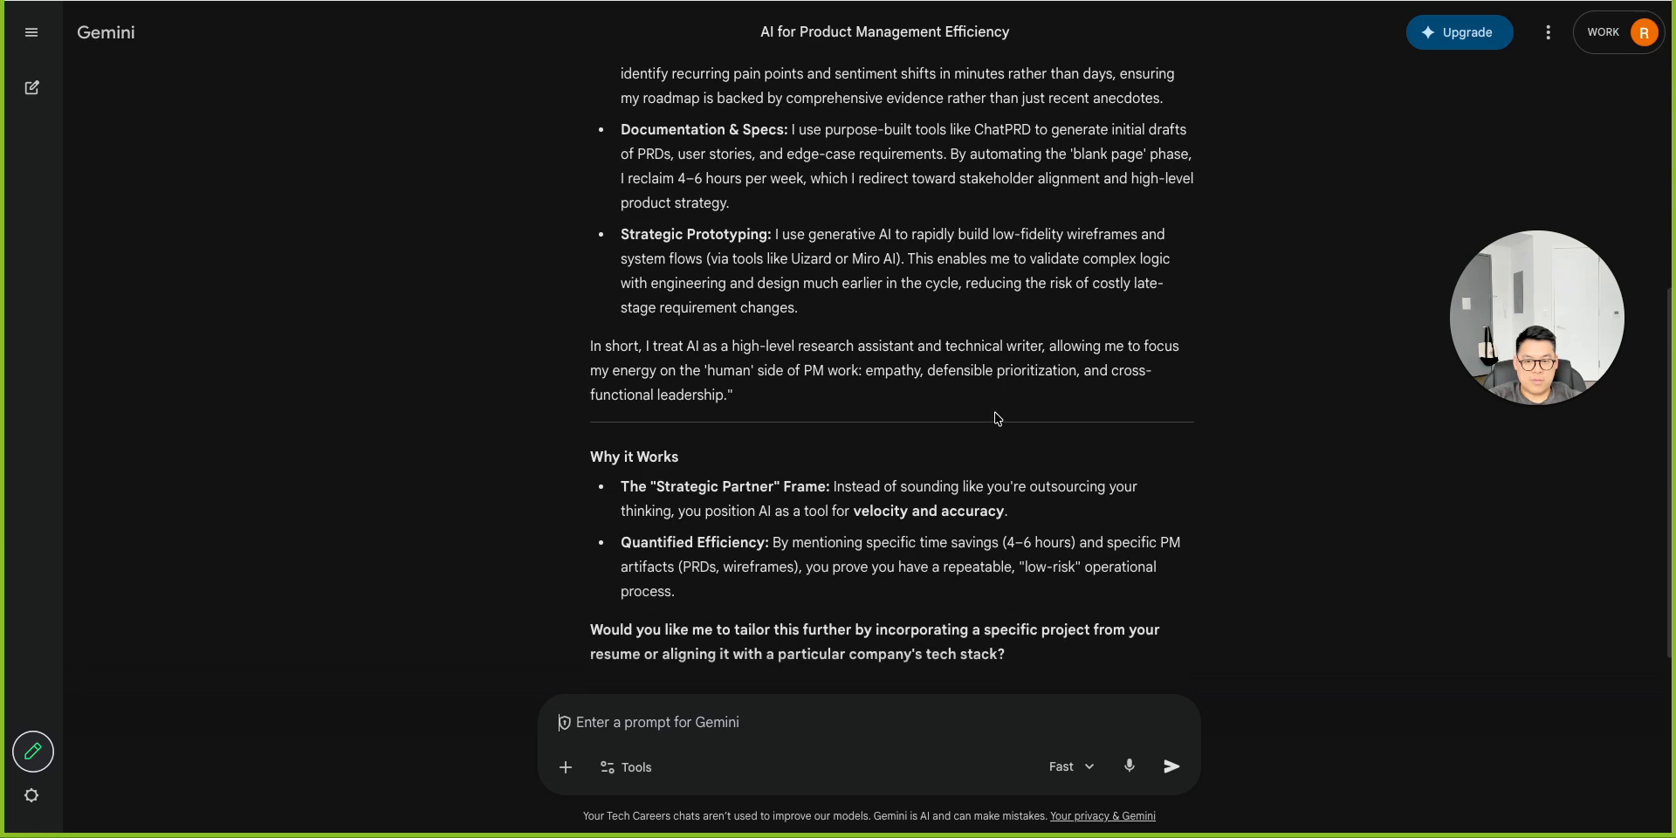
scroll(830, 406, "up", 4)
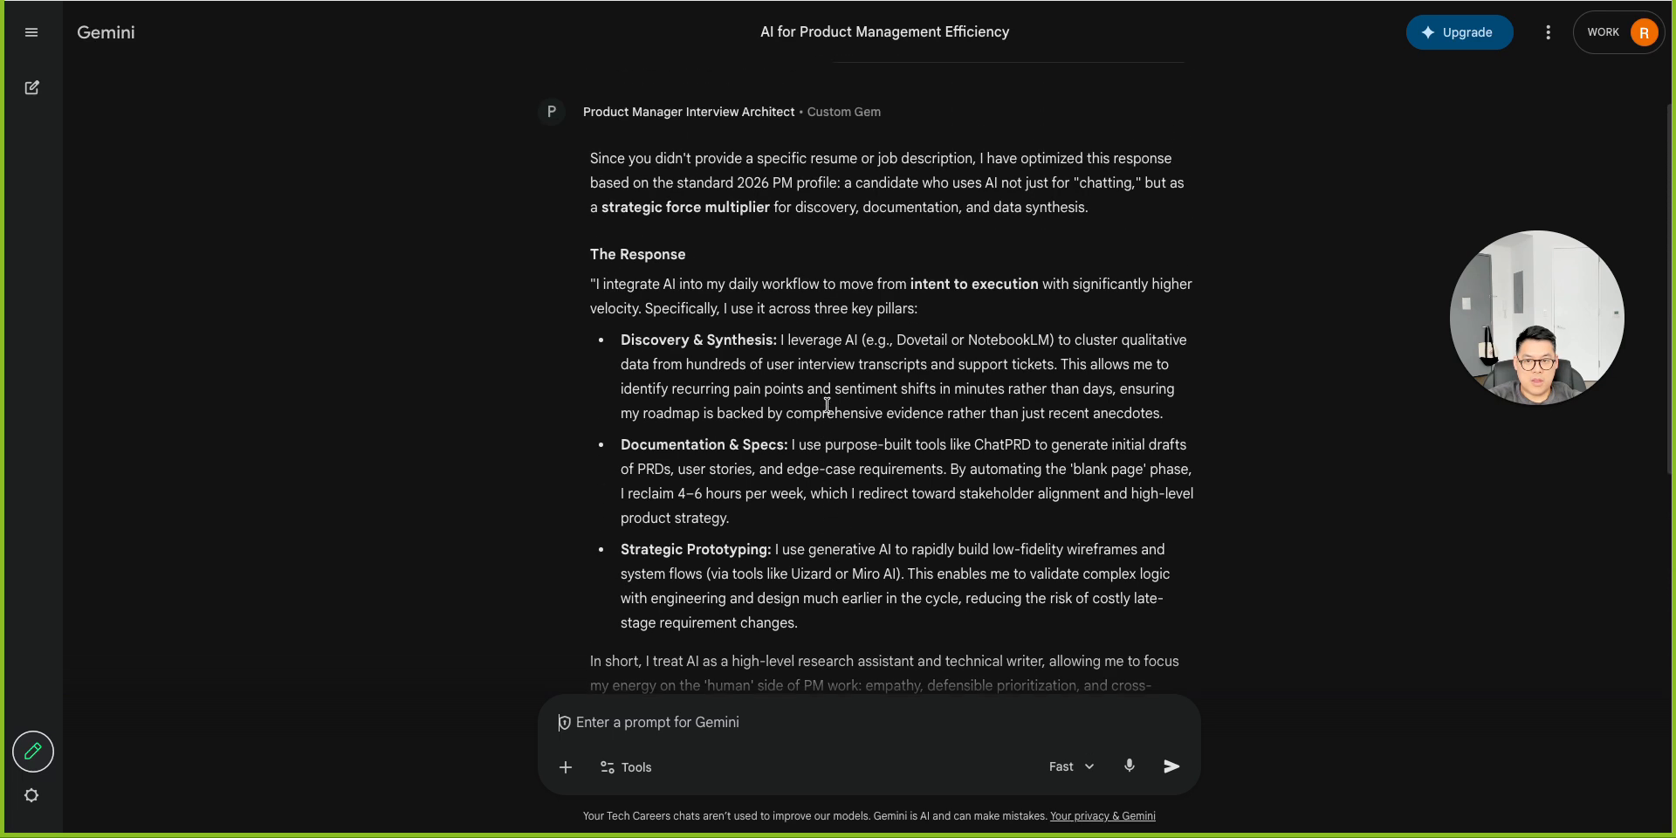
scroll(827, 405, "up", 1)
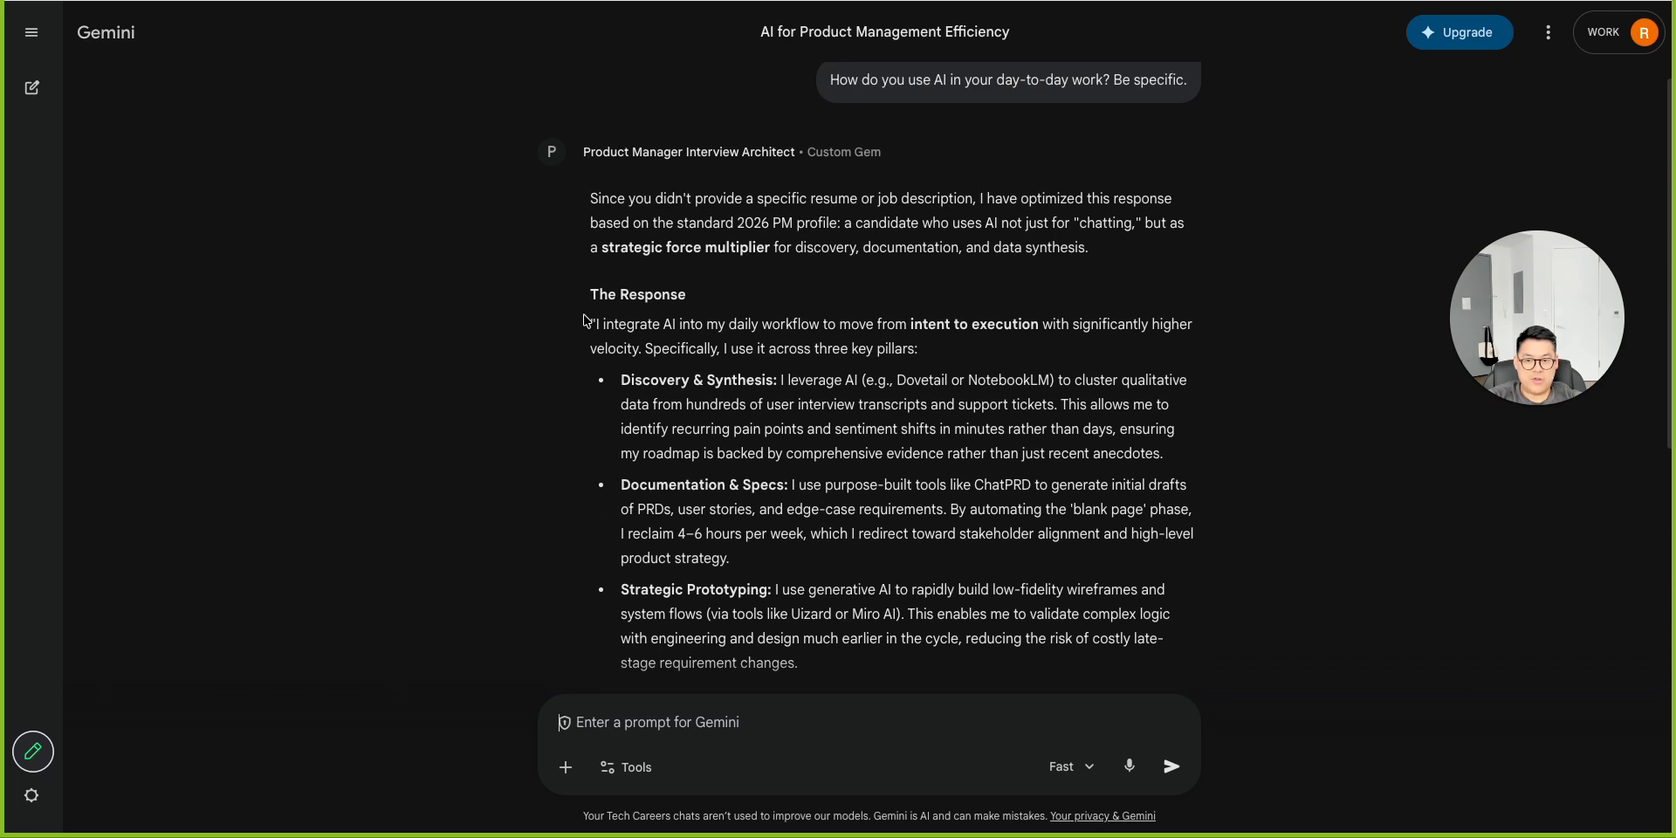
scroll(587, 321, "down", 1)
left_click_drag(591, 199, 764, 199)
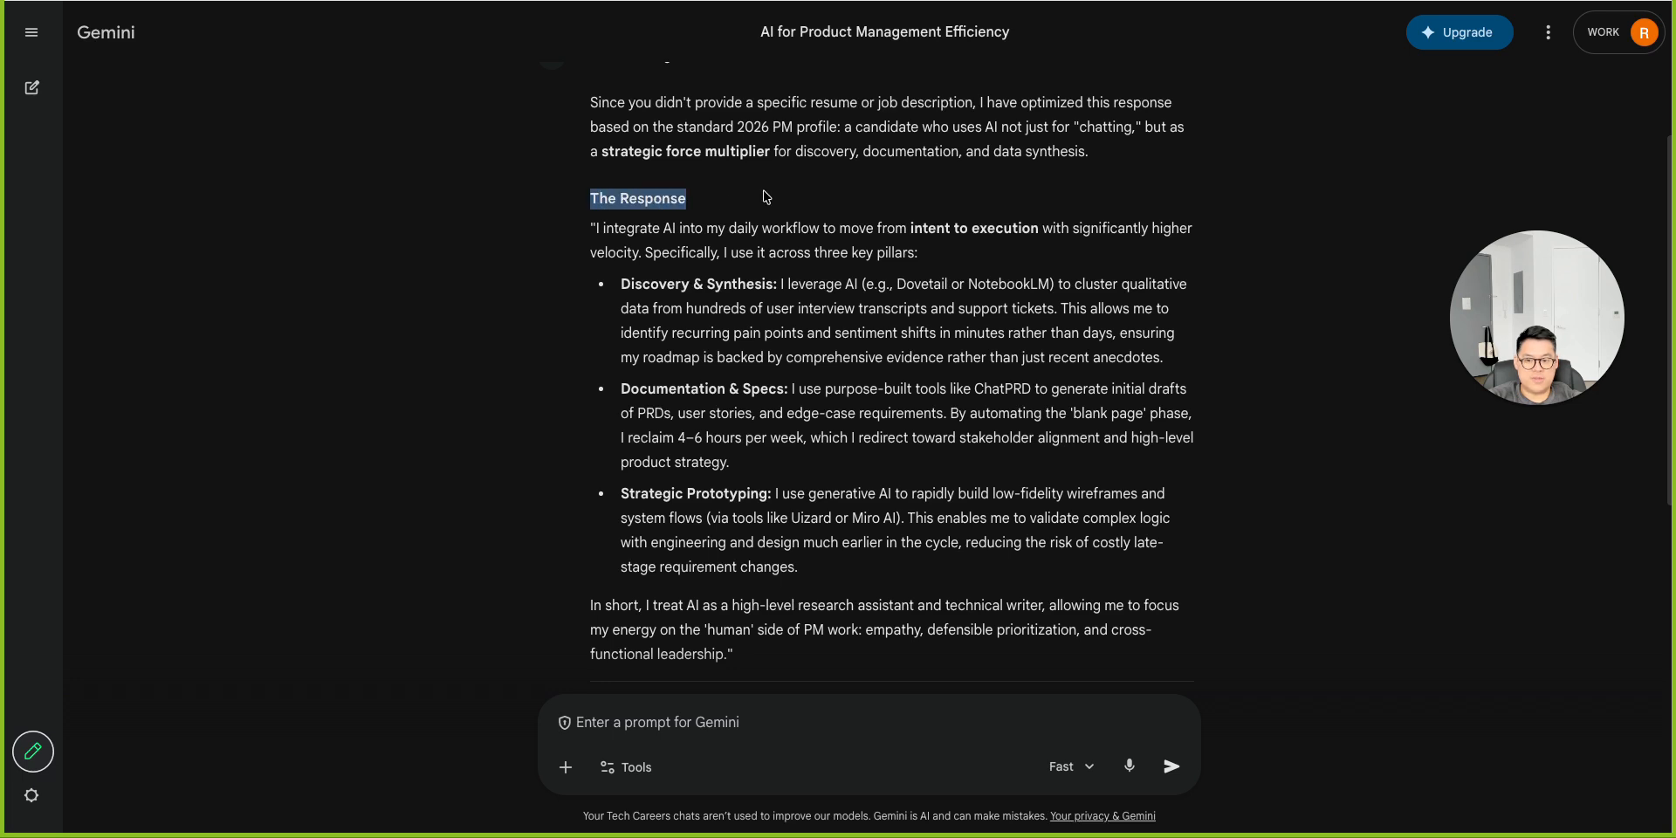
scroll(759, 205, "down", 1)
left_click_drag(747, 595, 592, 167)
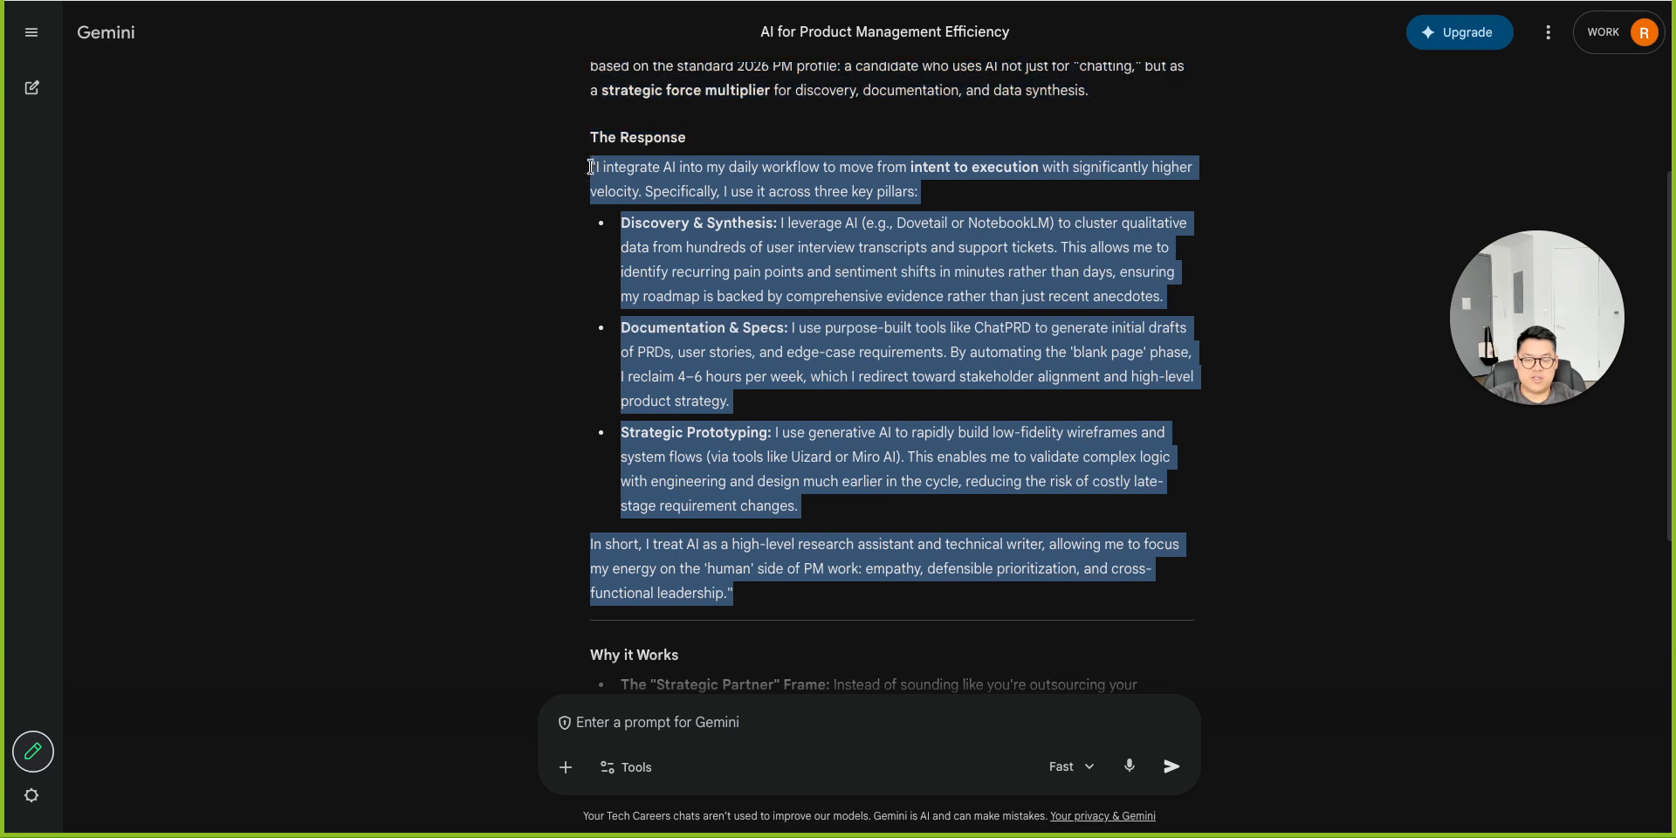
scroll(763, 347, "down", 3)
left_click_drag(565, 395, 1082, 629)
left_click(1046, 527)
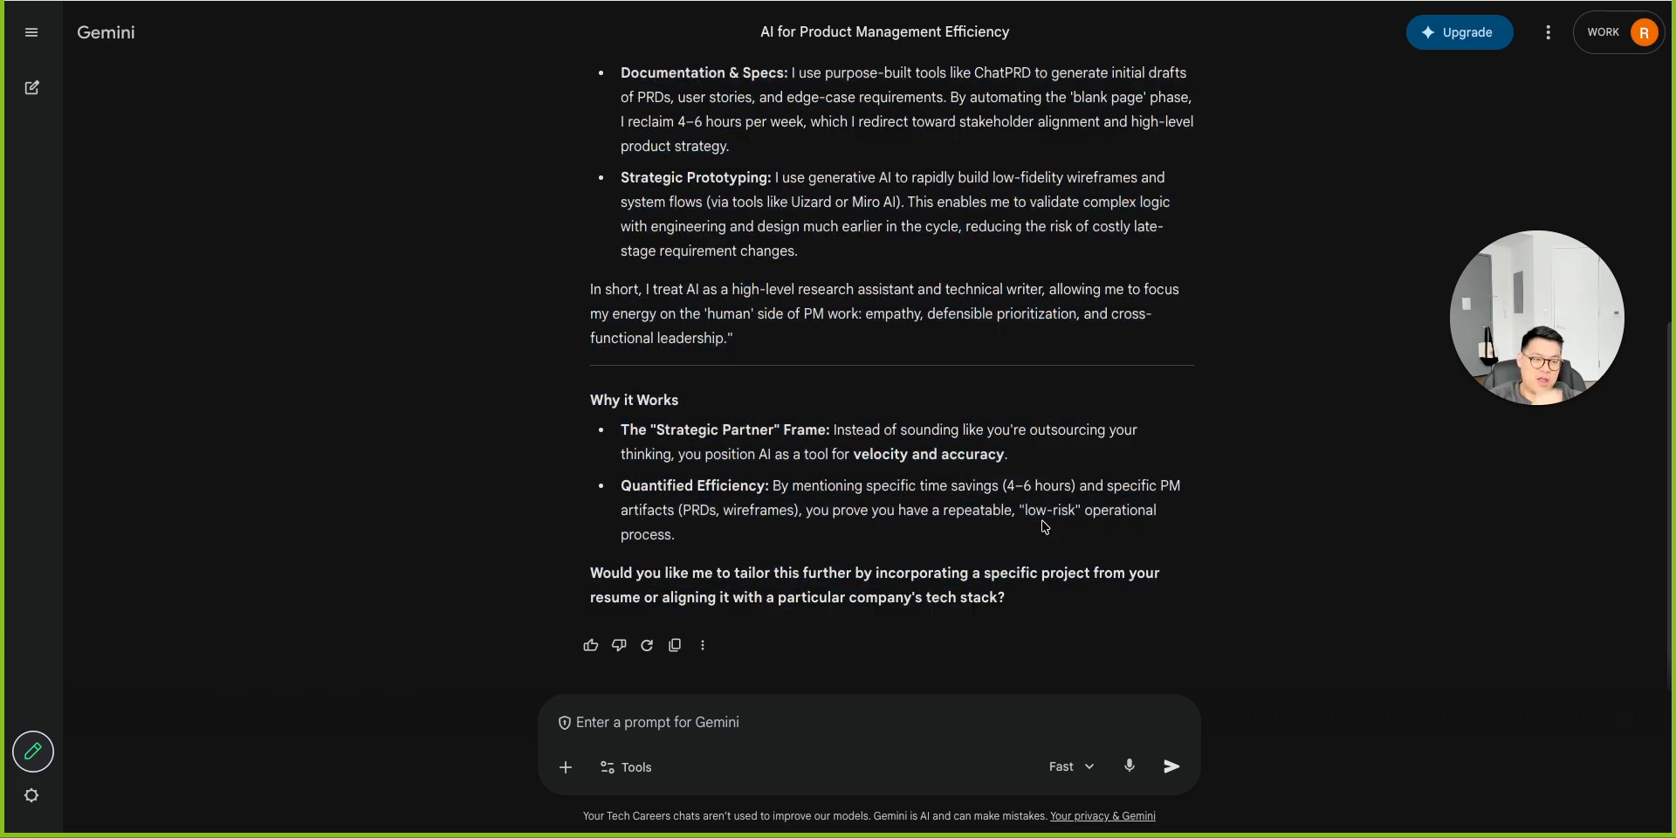
Paste the next application question into the chat prompt and send it.
scroll(1045, 527, "up", 4)
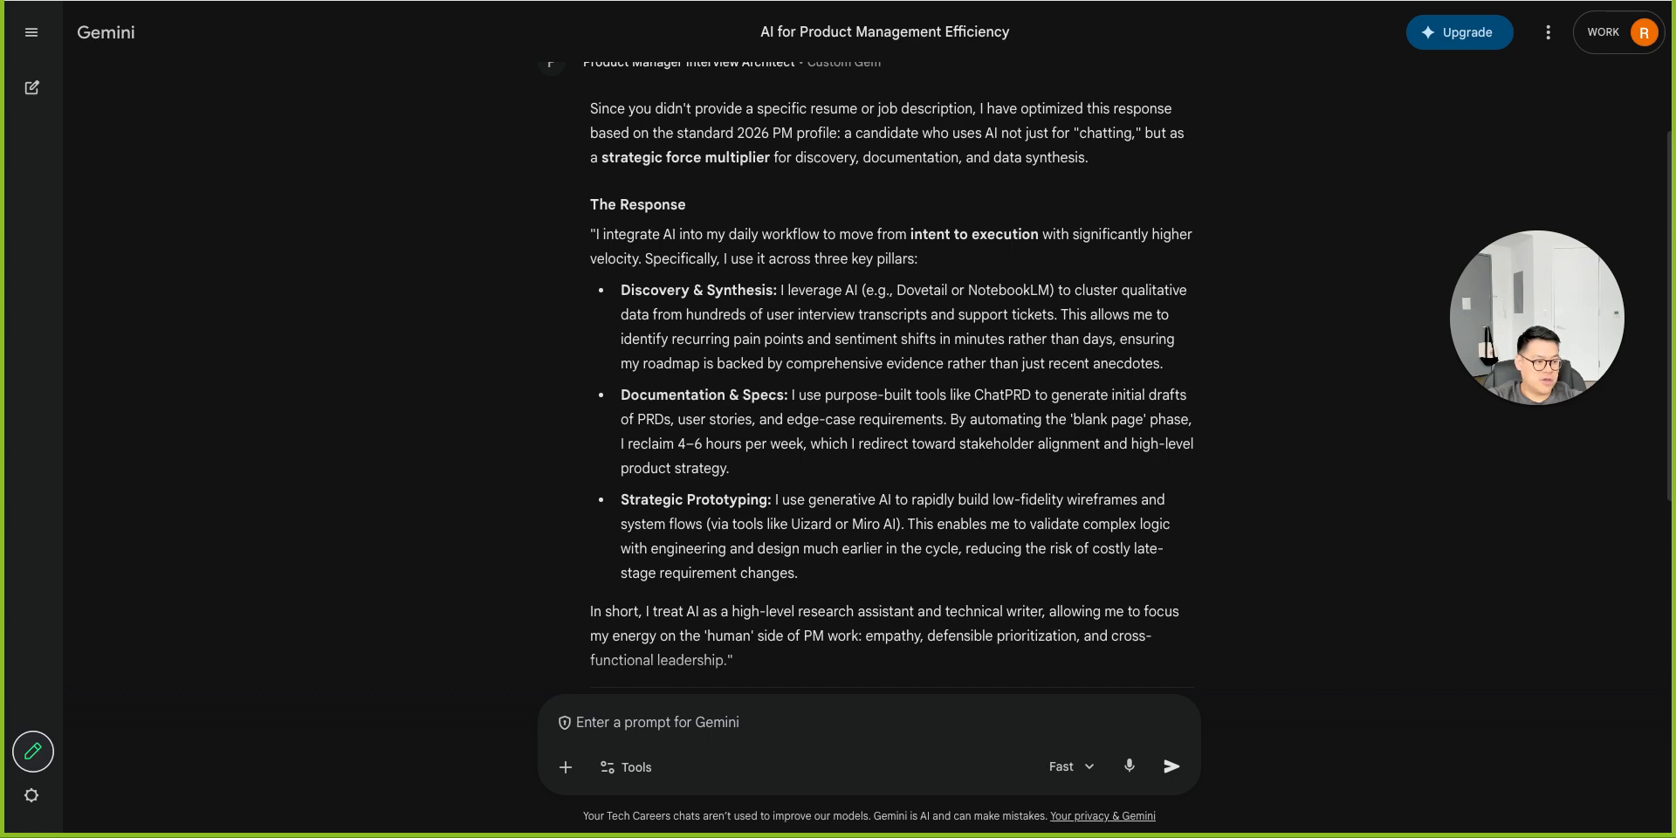
scroll(676, 593, "down", 4)
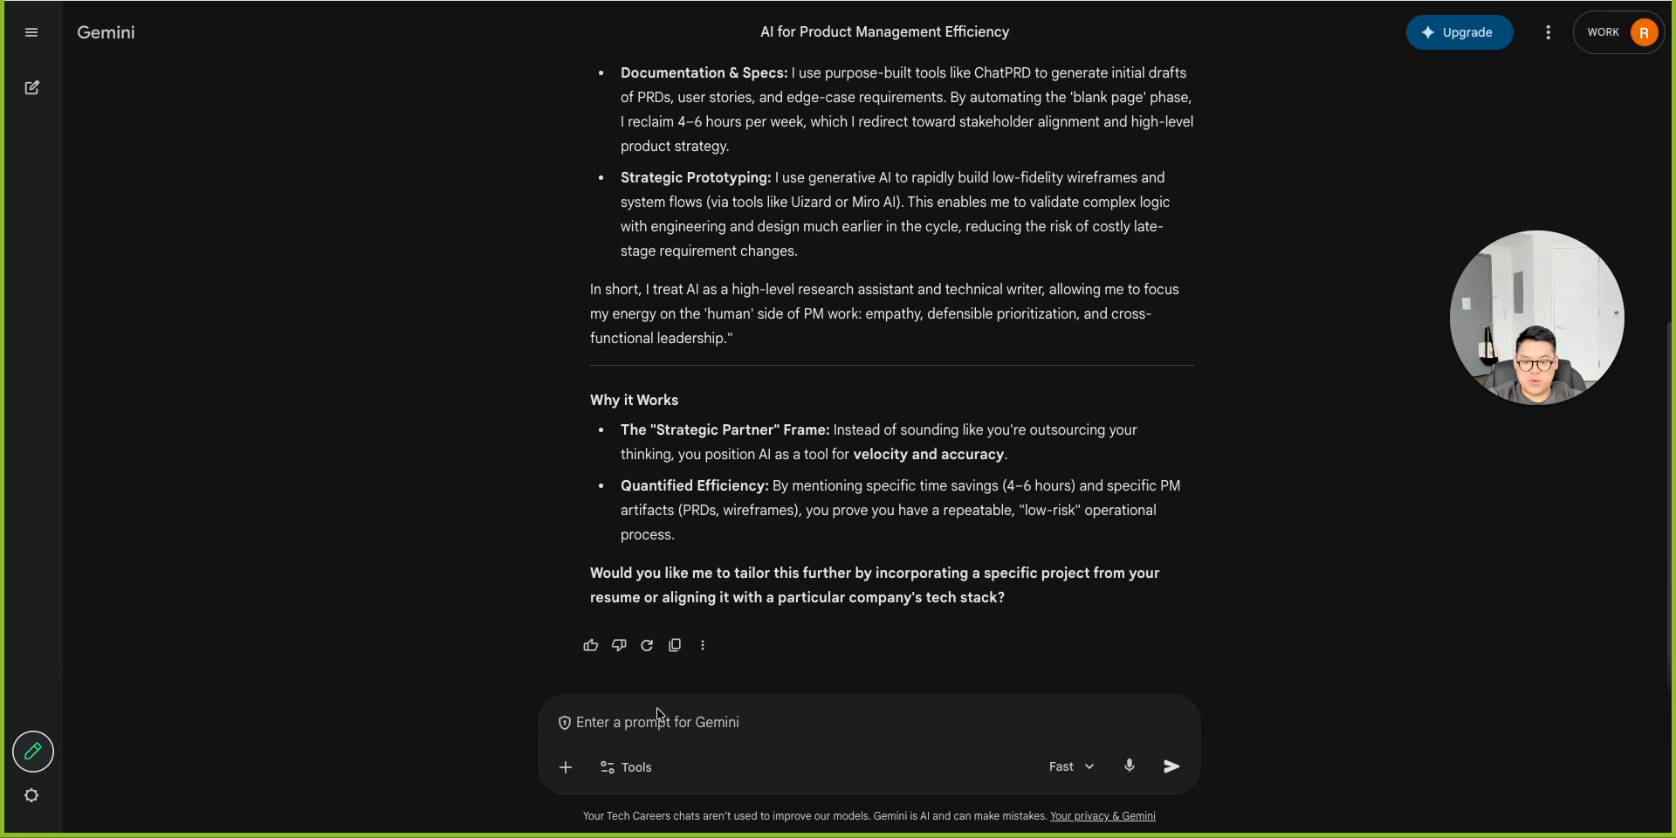
type("Have you worked at a startup with fewer than 20 people? Tell us about it.")
key("Return")
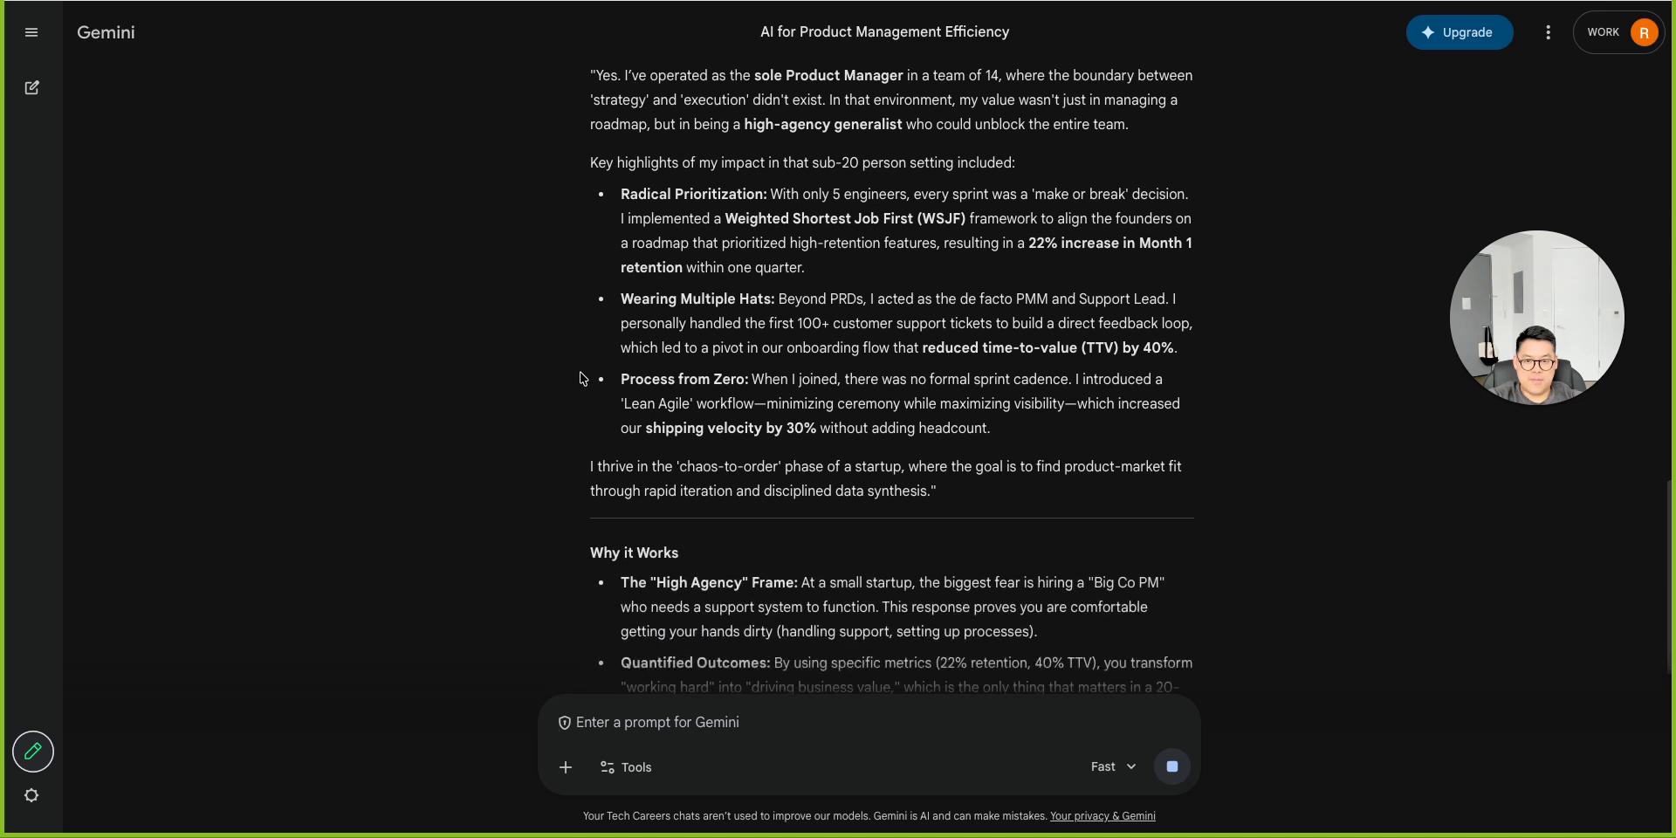
Select the Response section of the new answer about working as a sole product manager.
scroll(965, 467, "up", 1)
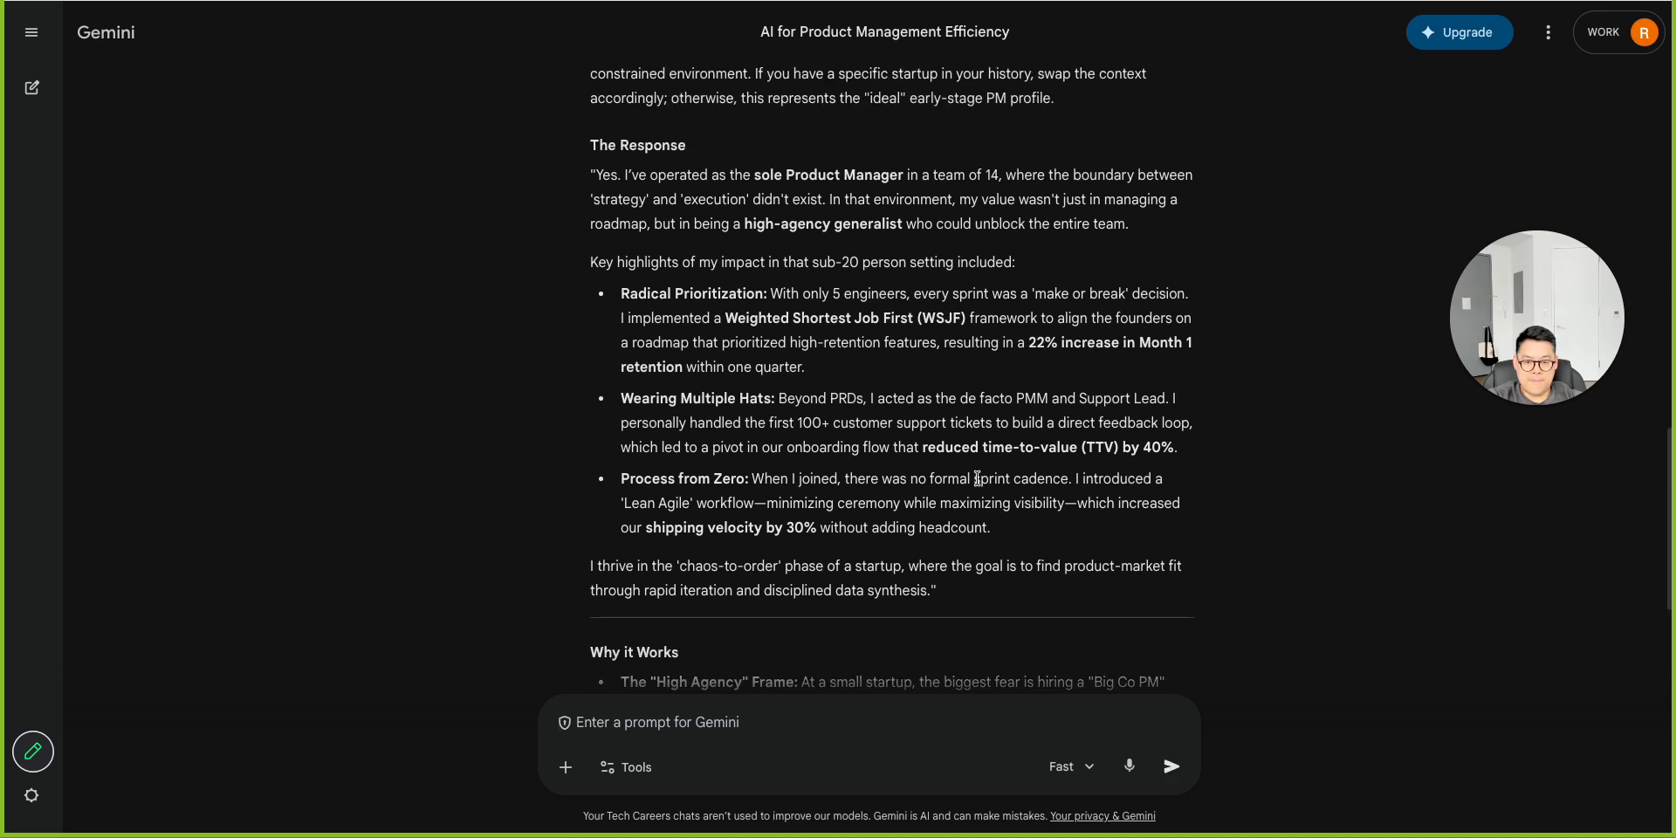
left_click_drag(1010, 542, 591, 169)
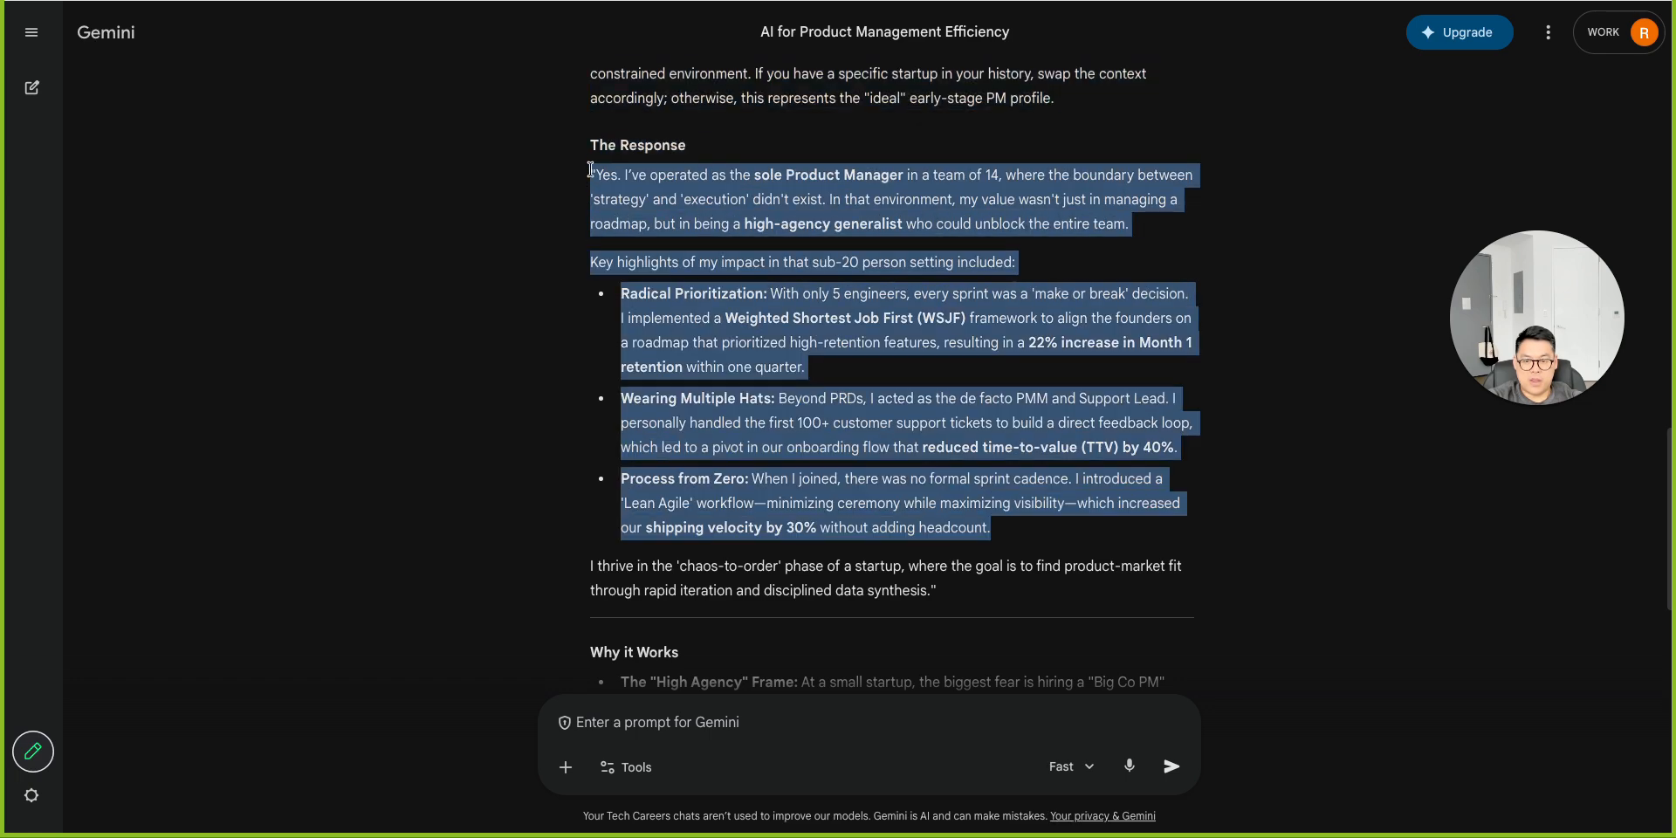
scroll(750, 345, "down", 4)
scroll(751, 346, "up", 5)
scroll(756, 348, "down", 2)
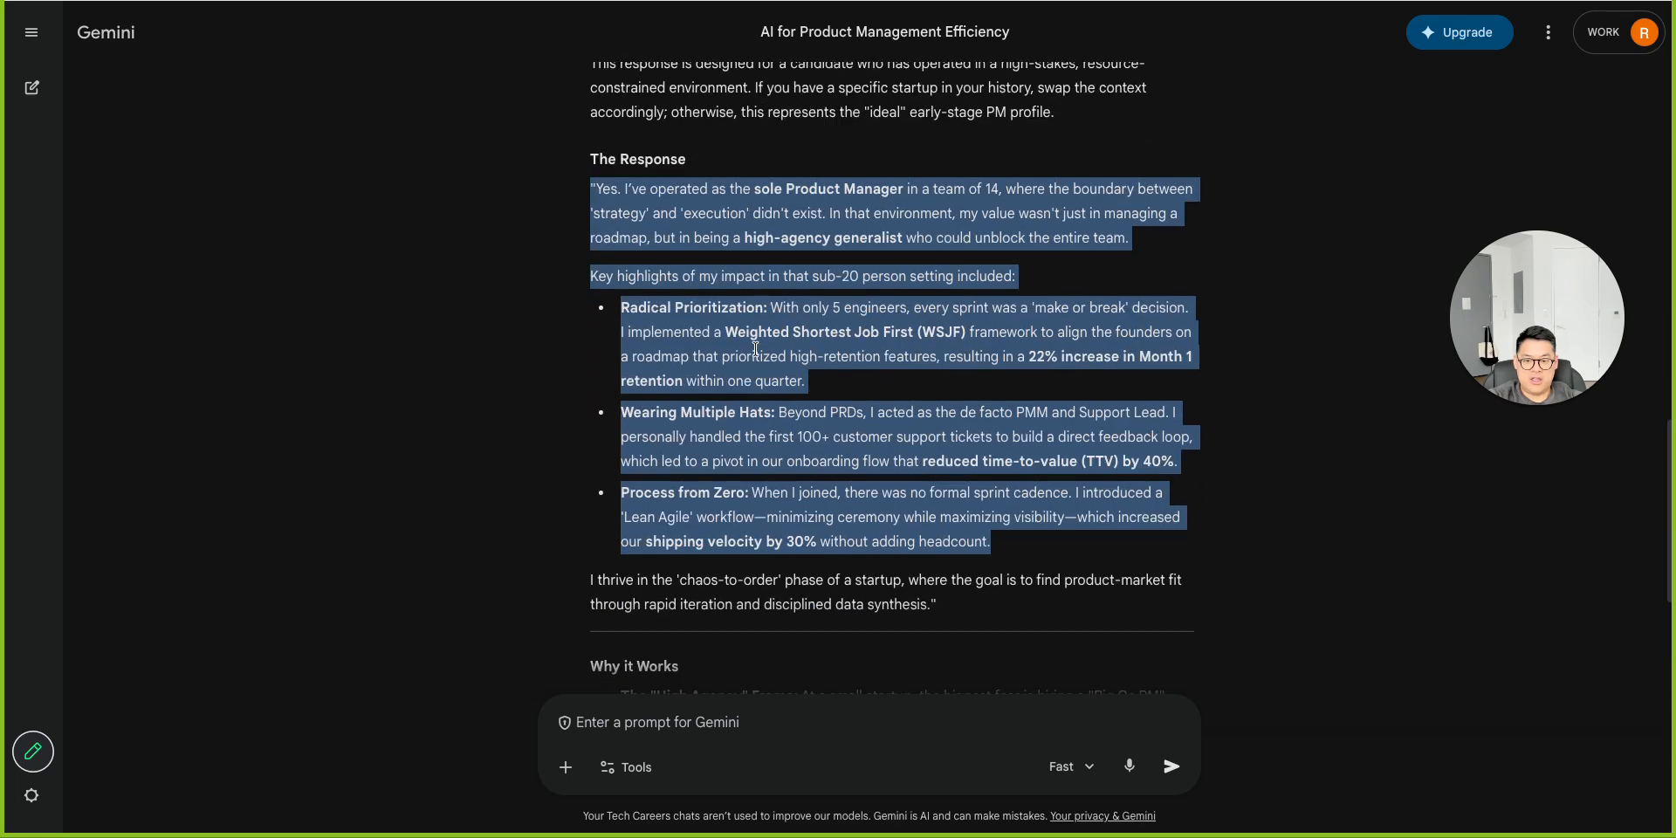
scroll(756, 348, "down", 2)
scroll(756, 347, "up", 2)
left_click(915, 608)
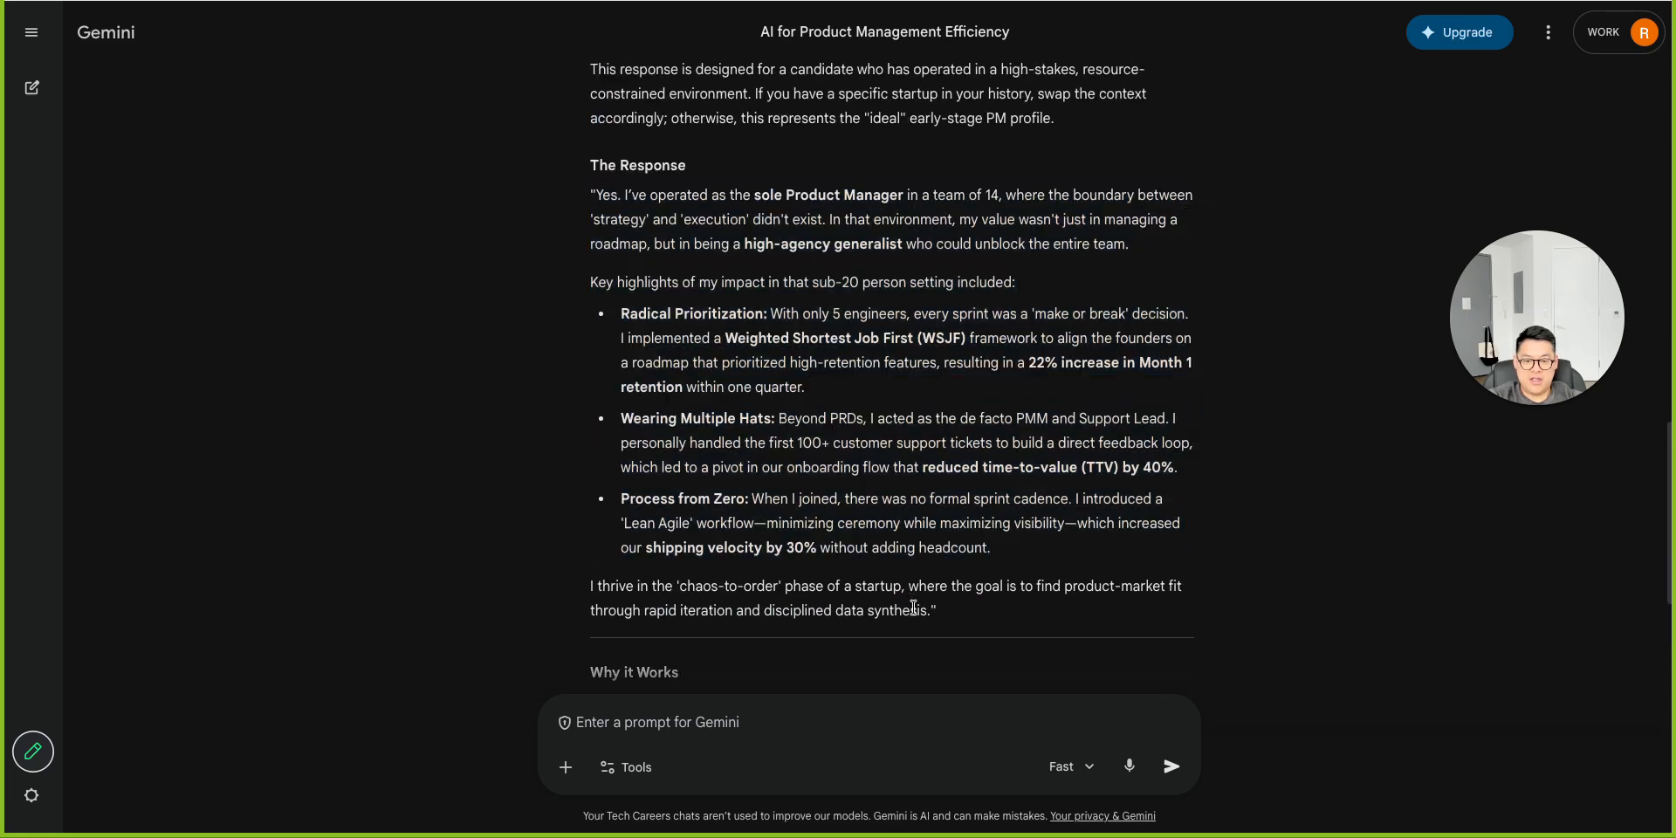
left_click_drag(978, 621, 595, 170)
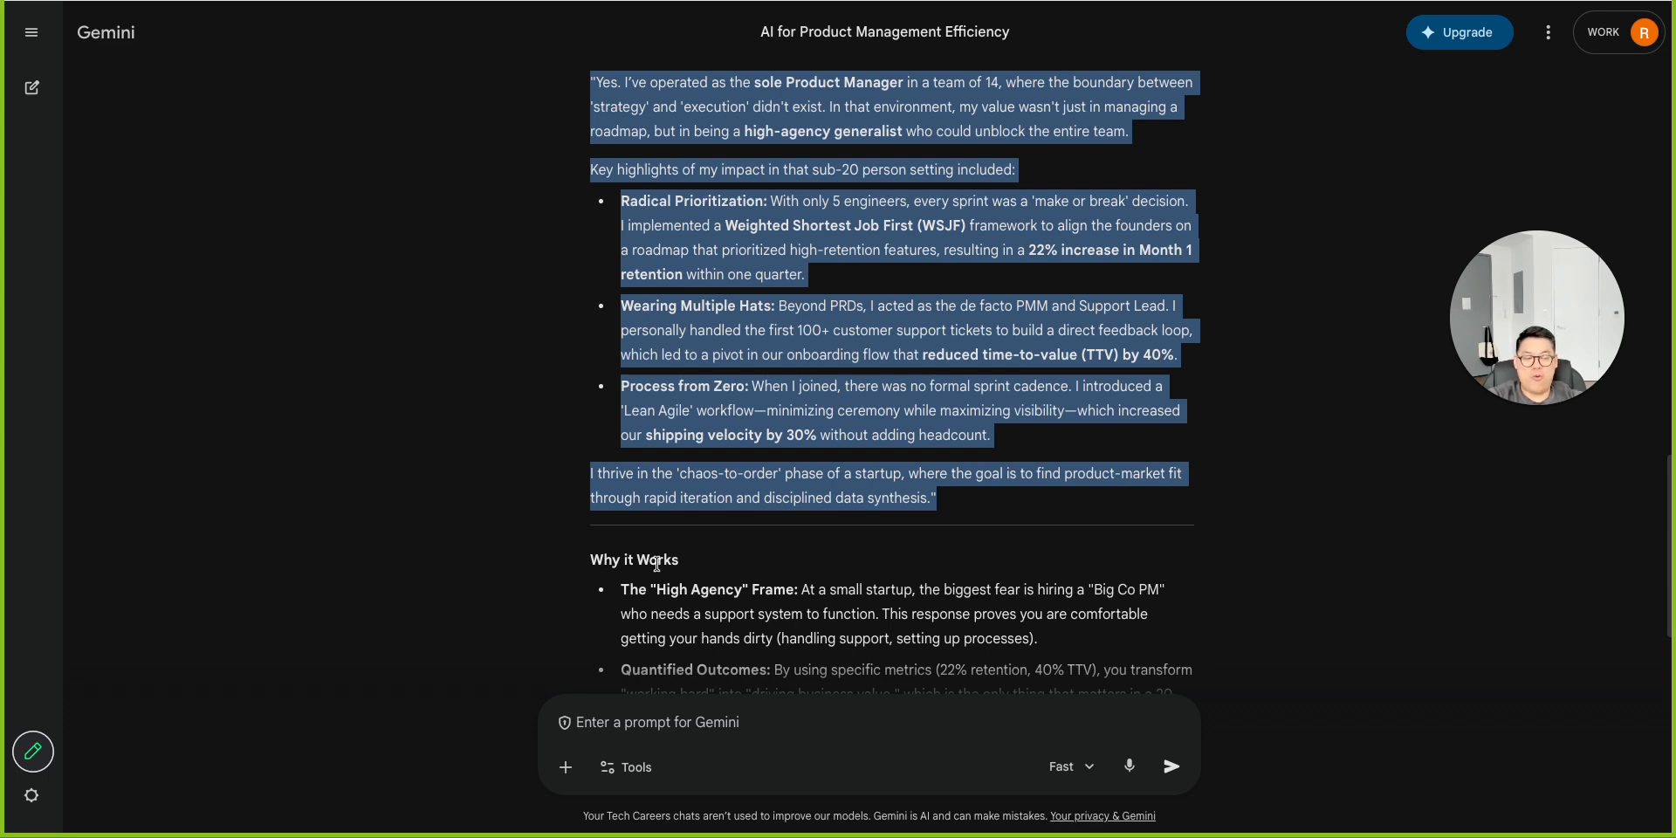
scroll(657, 563, "up", 1)
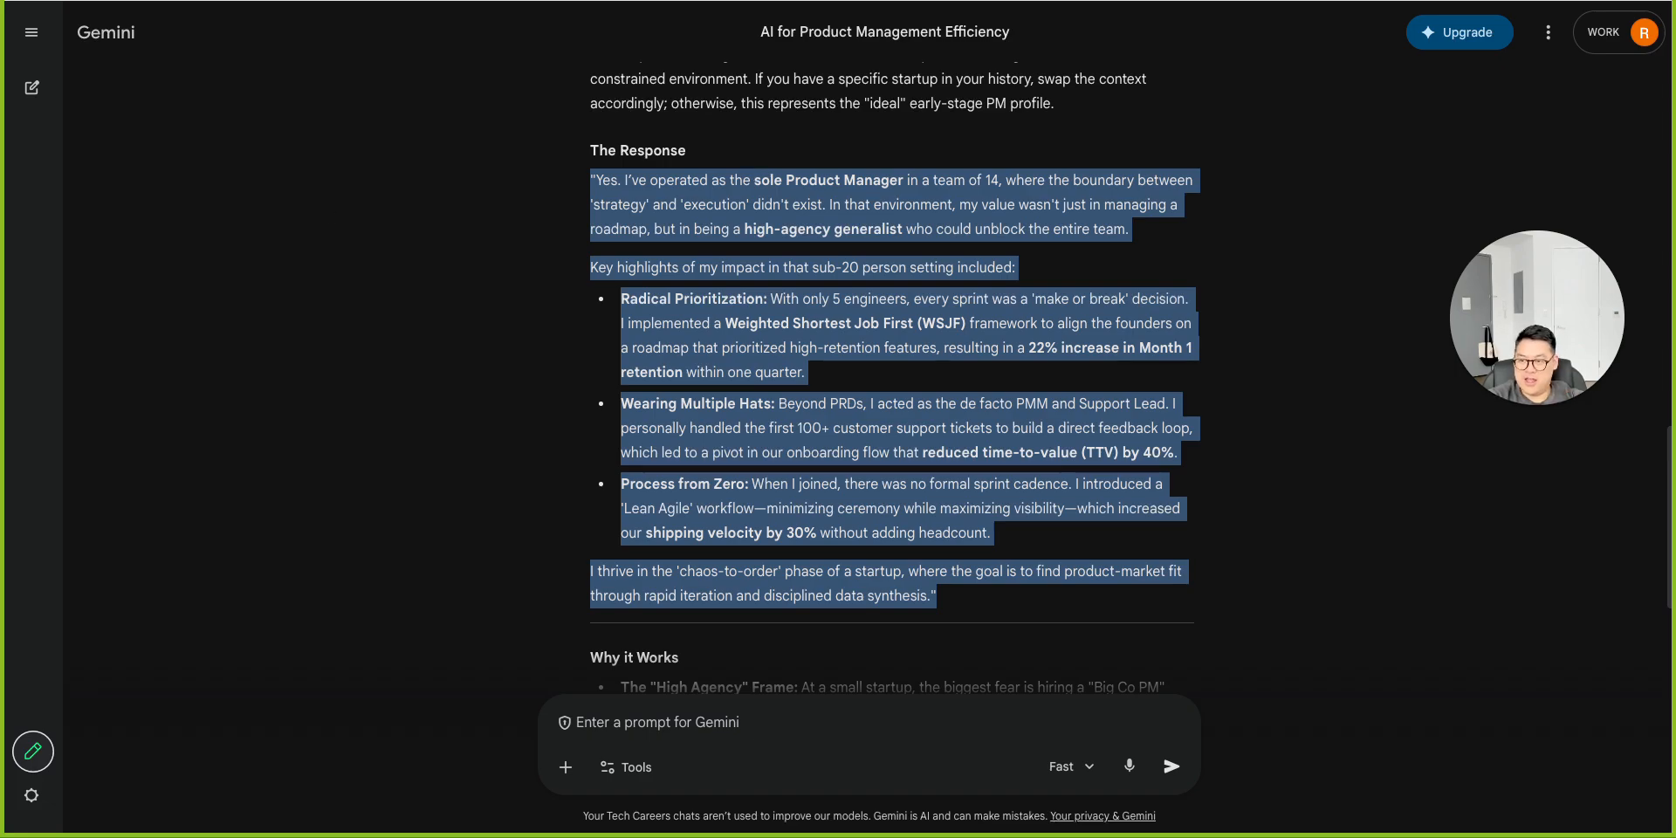
Switch to the browser tab showing the AI Product Management Career Accelerator YouTube channel.
key("ctrl+Tab")
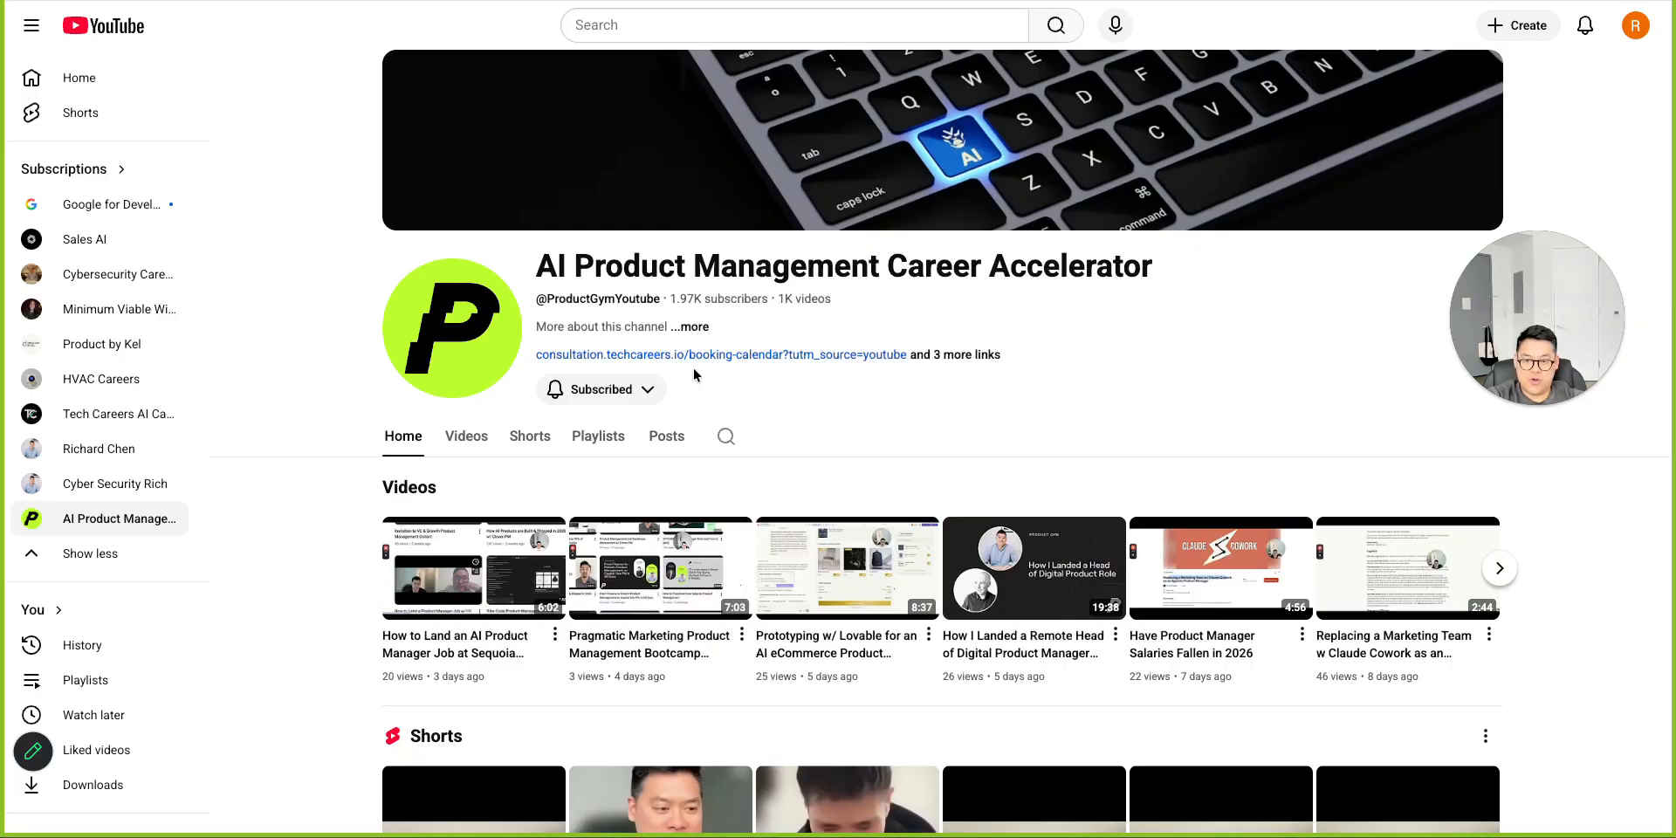